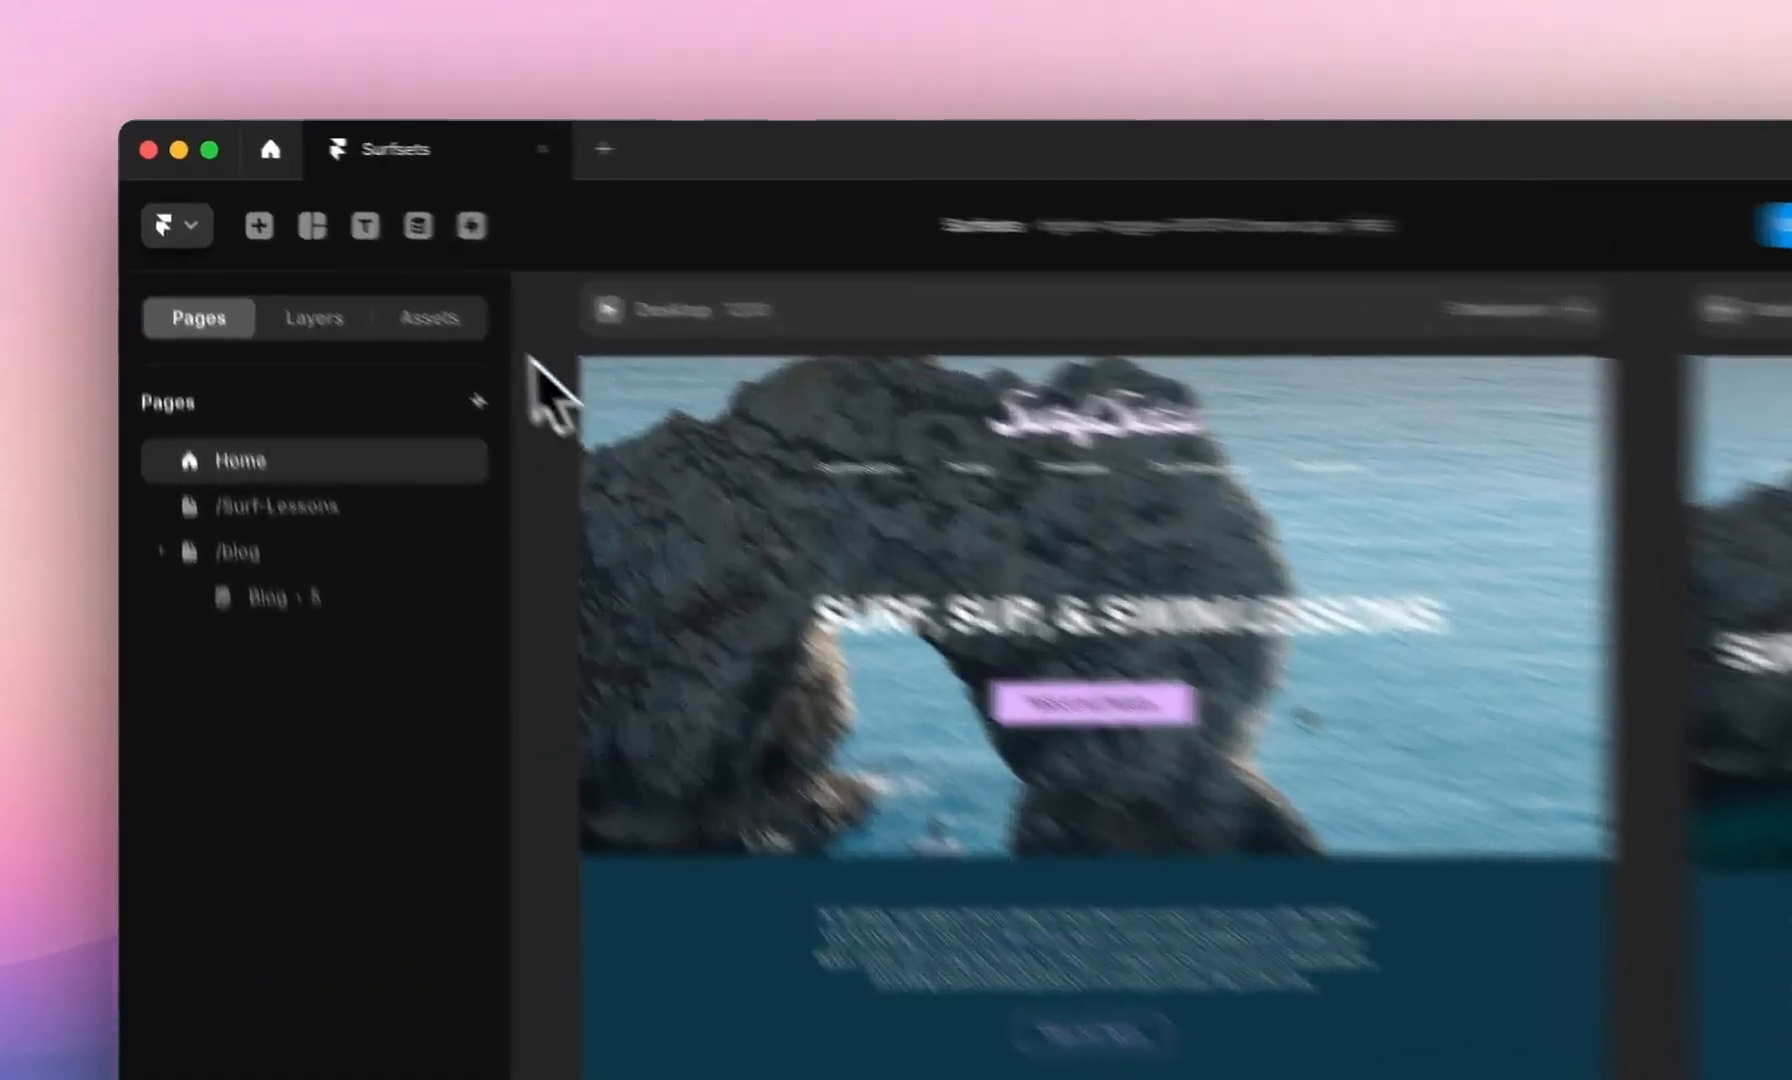
click(366, 264)
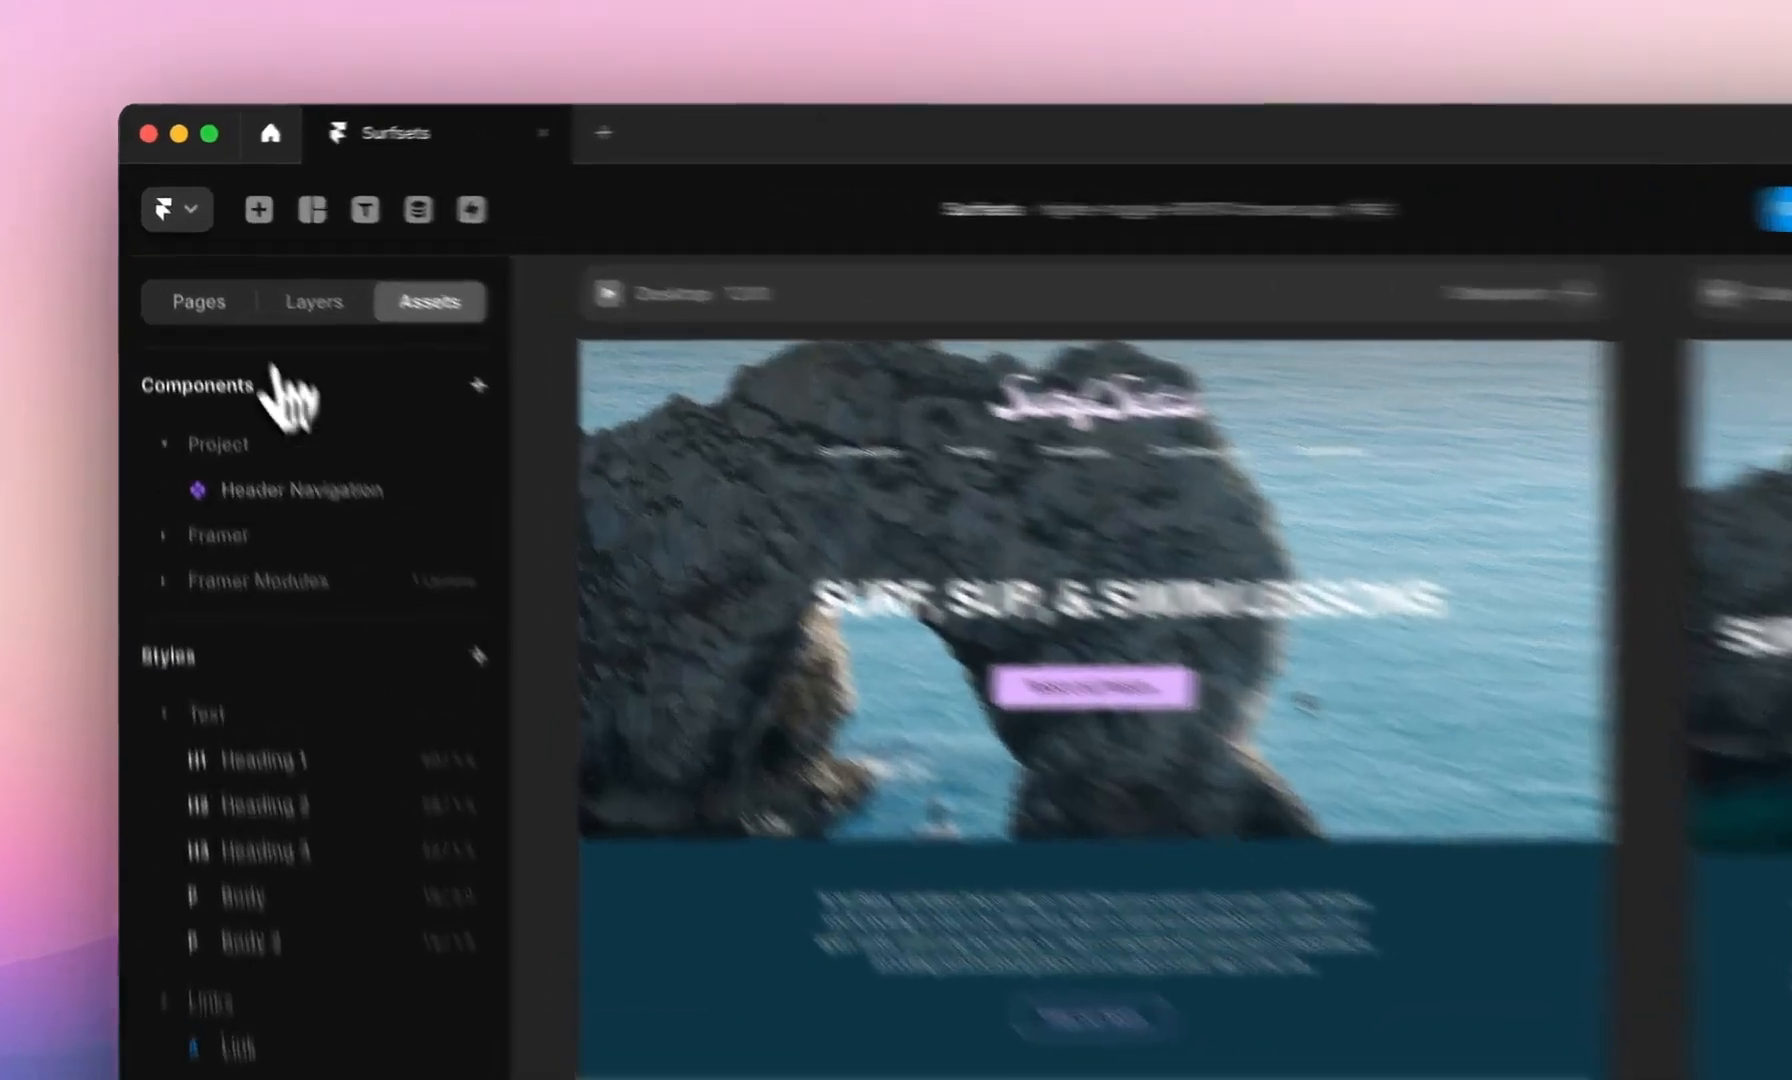
click(178, 266)
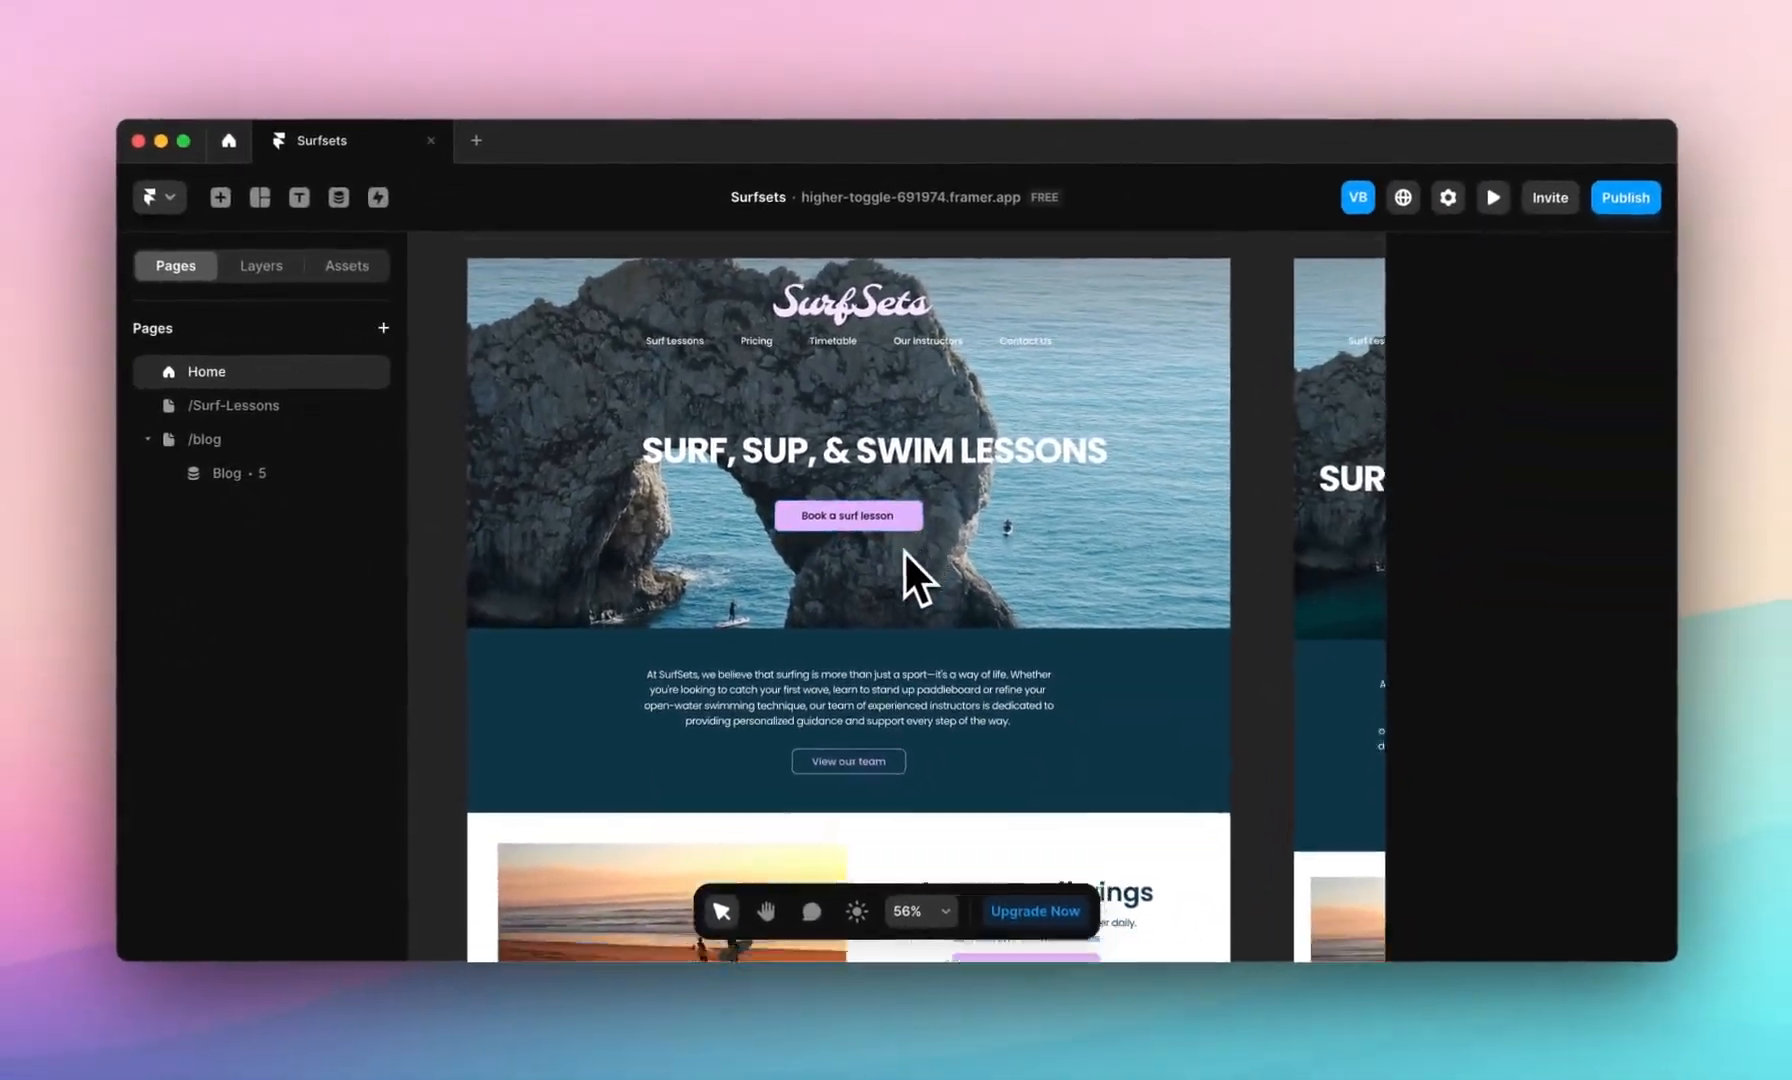
scroll(903, 550, down, 5)
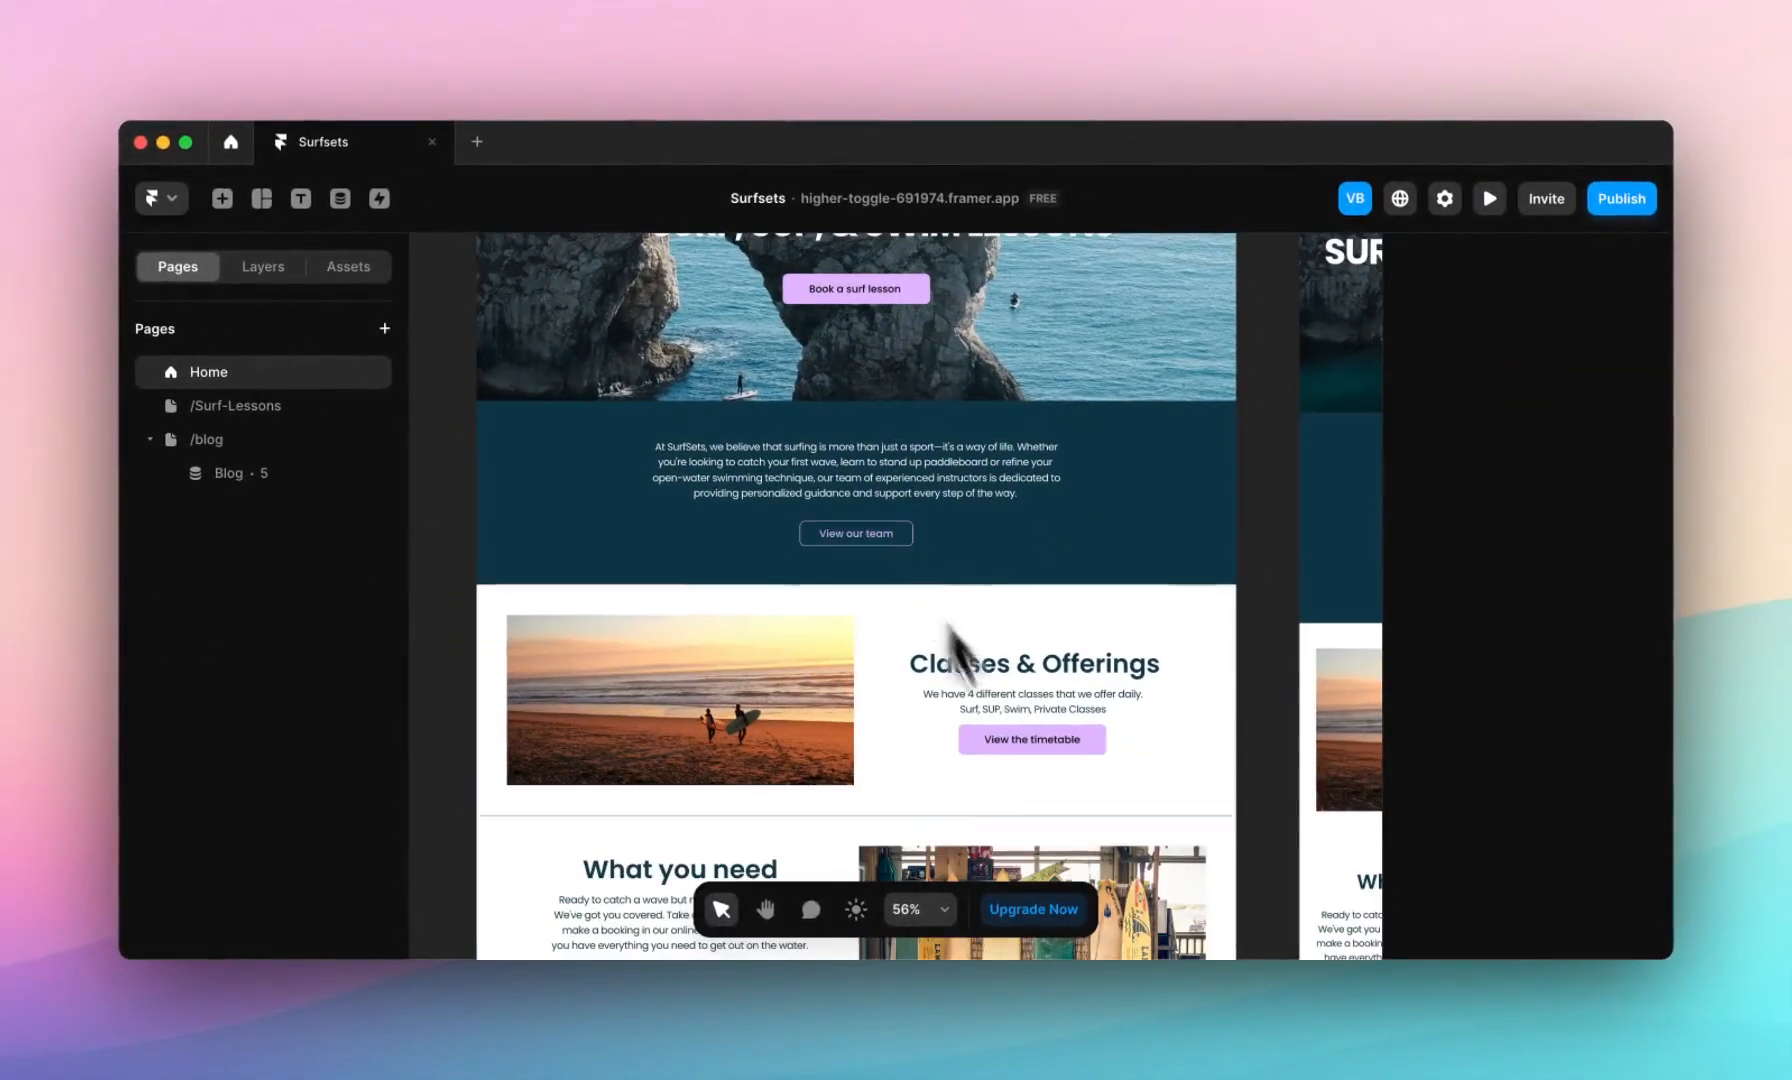
scroll(972, 713, down, 2)
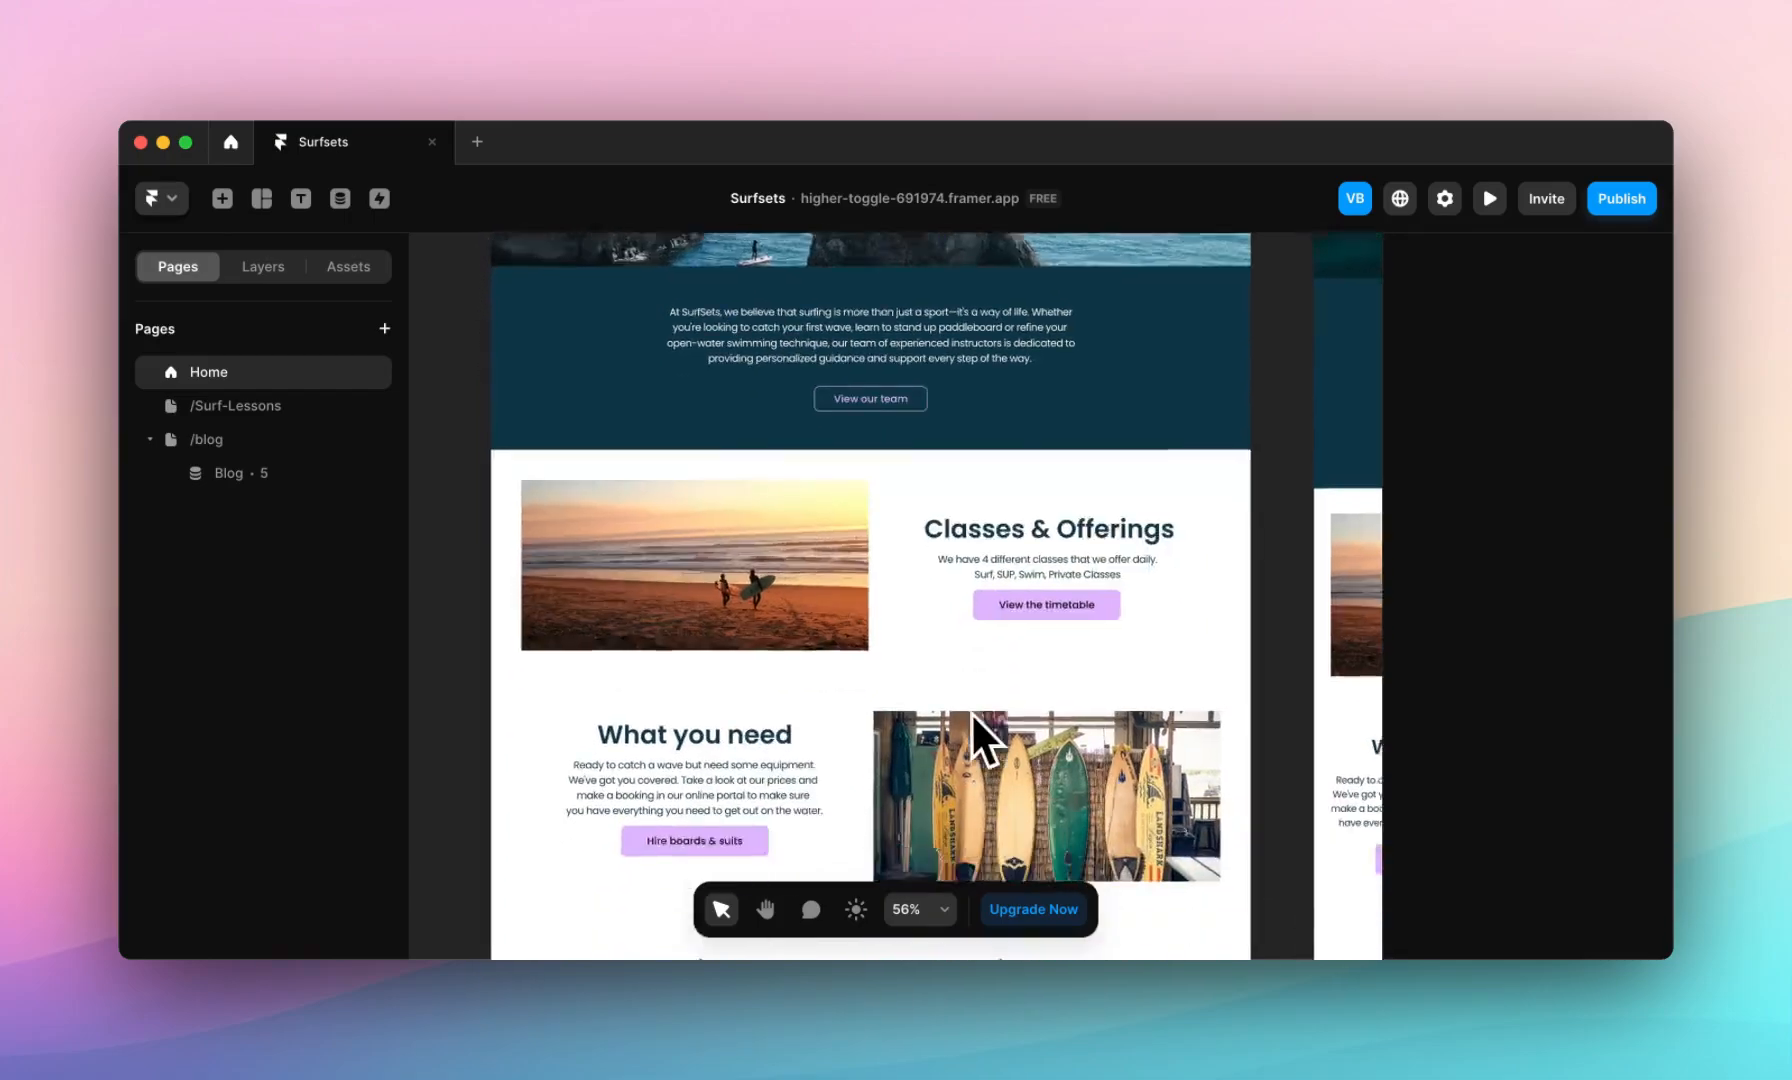
scroll(970, 711, up, 5)
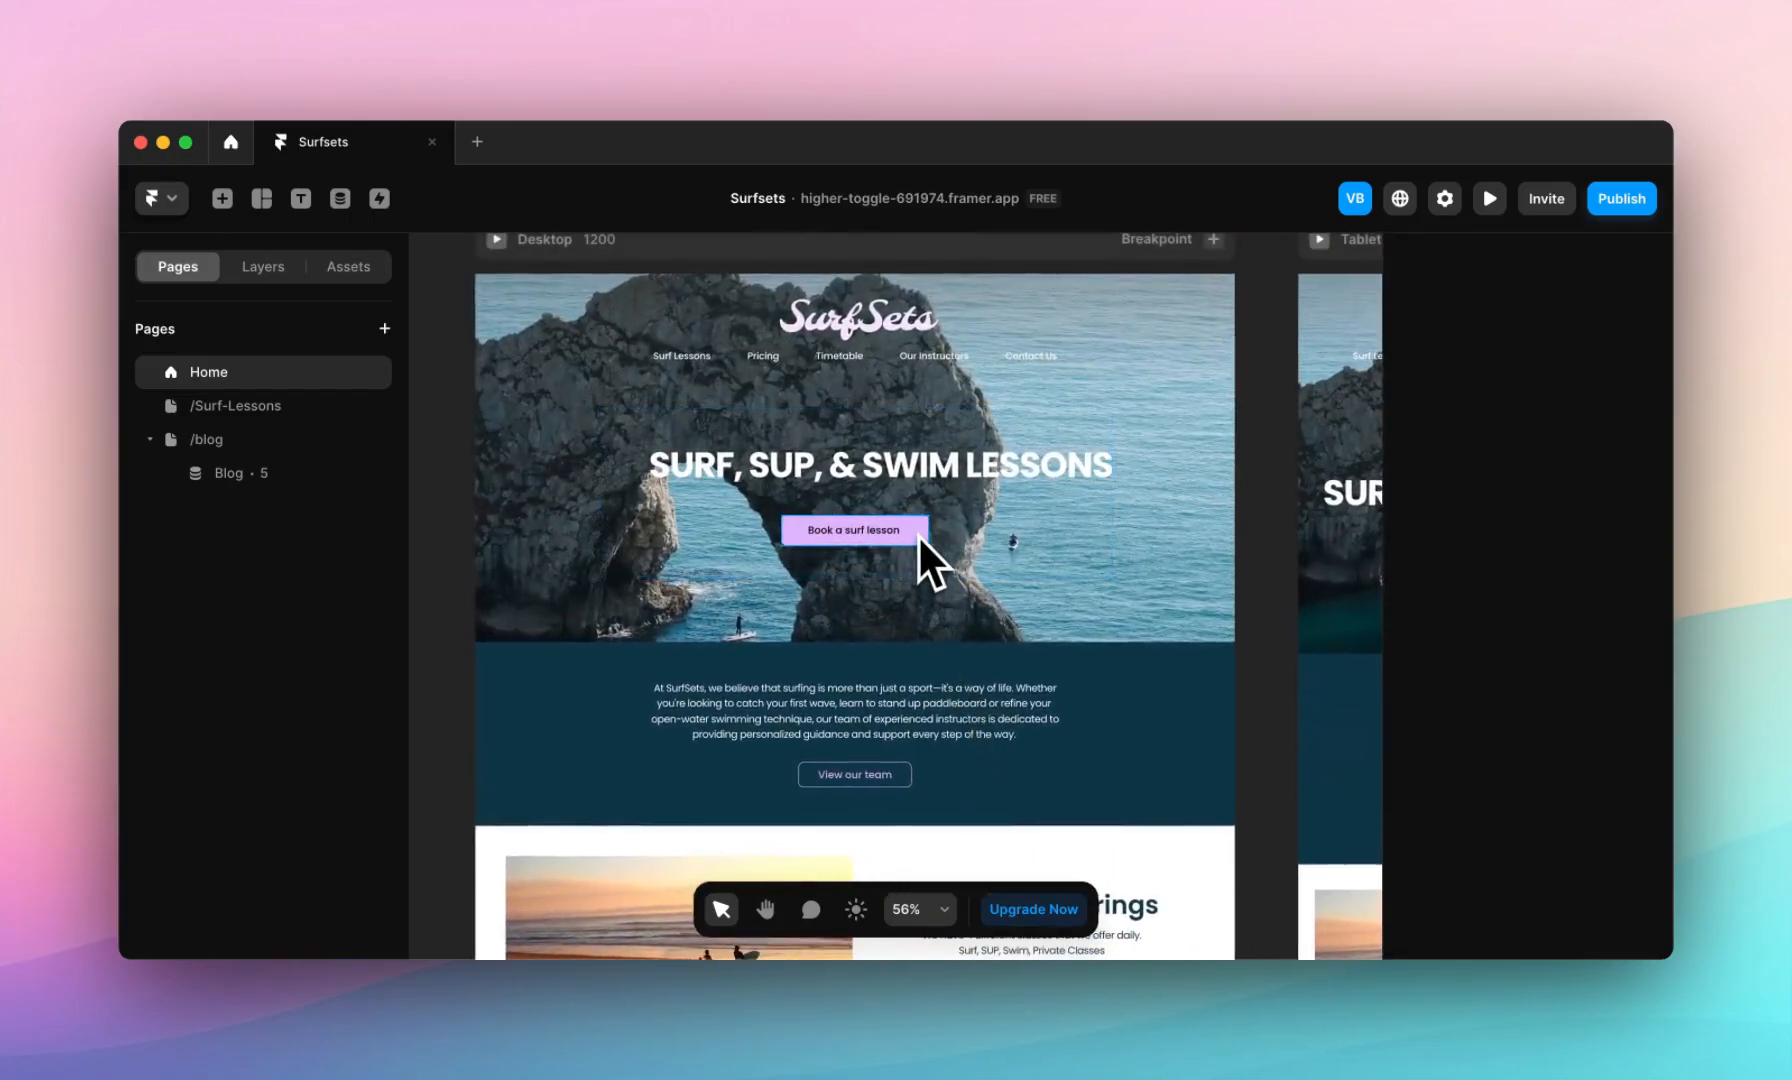
- Create a new component named Button from the hero's "Book a surf lesson" button
click(918, 533)
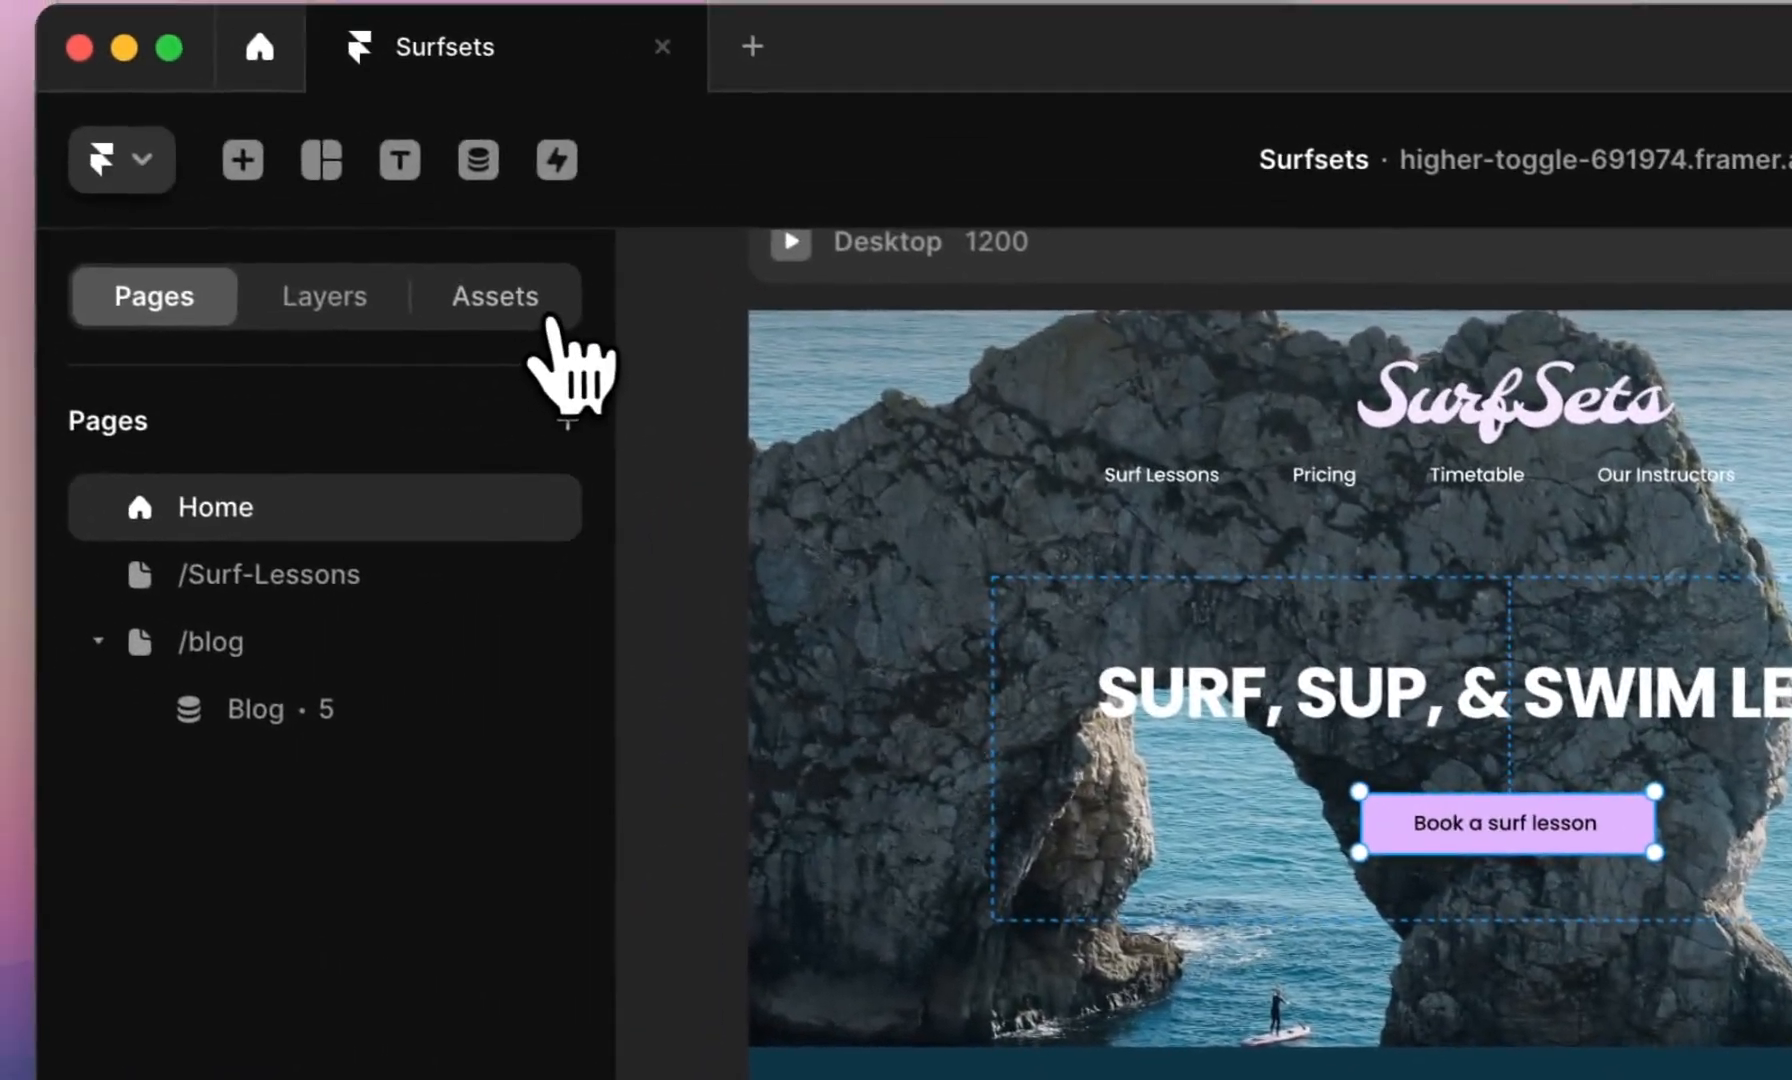
click(198, 160)
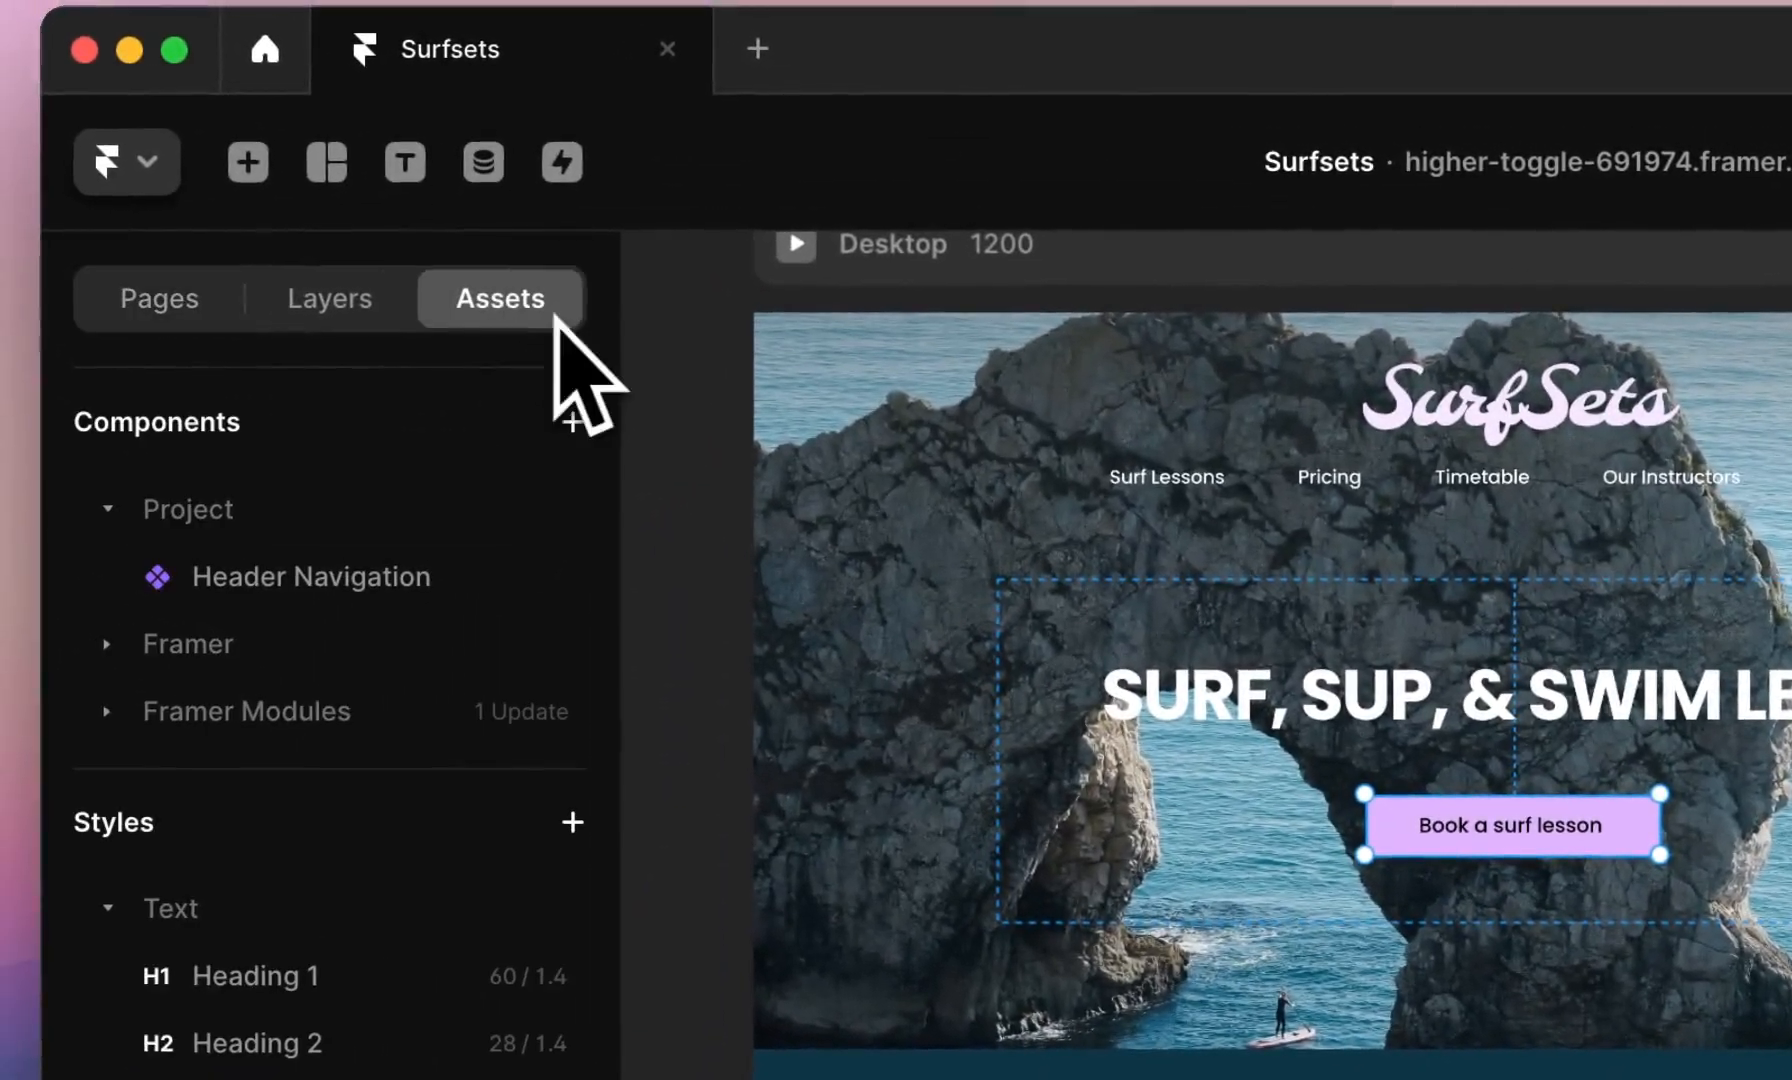
click(573, 422)
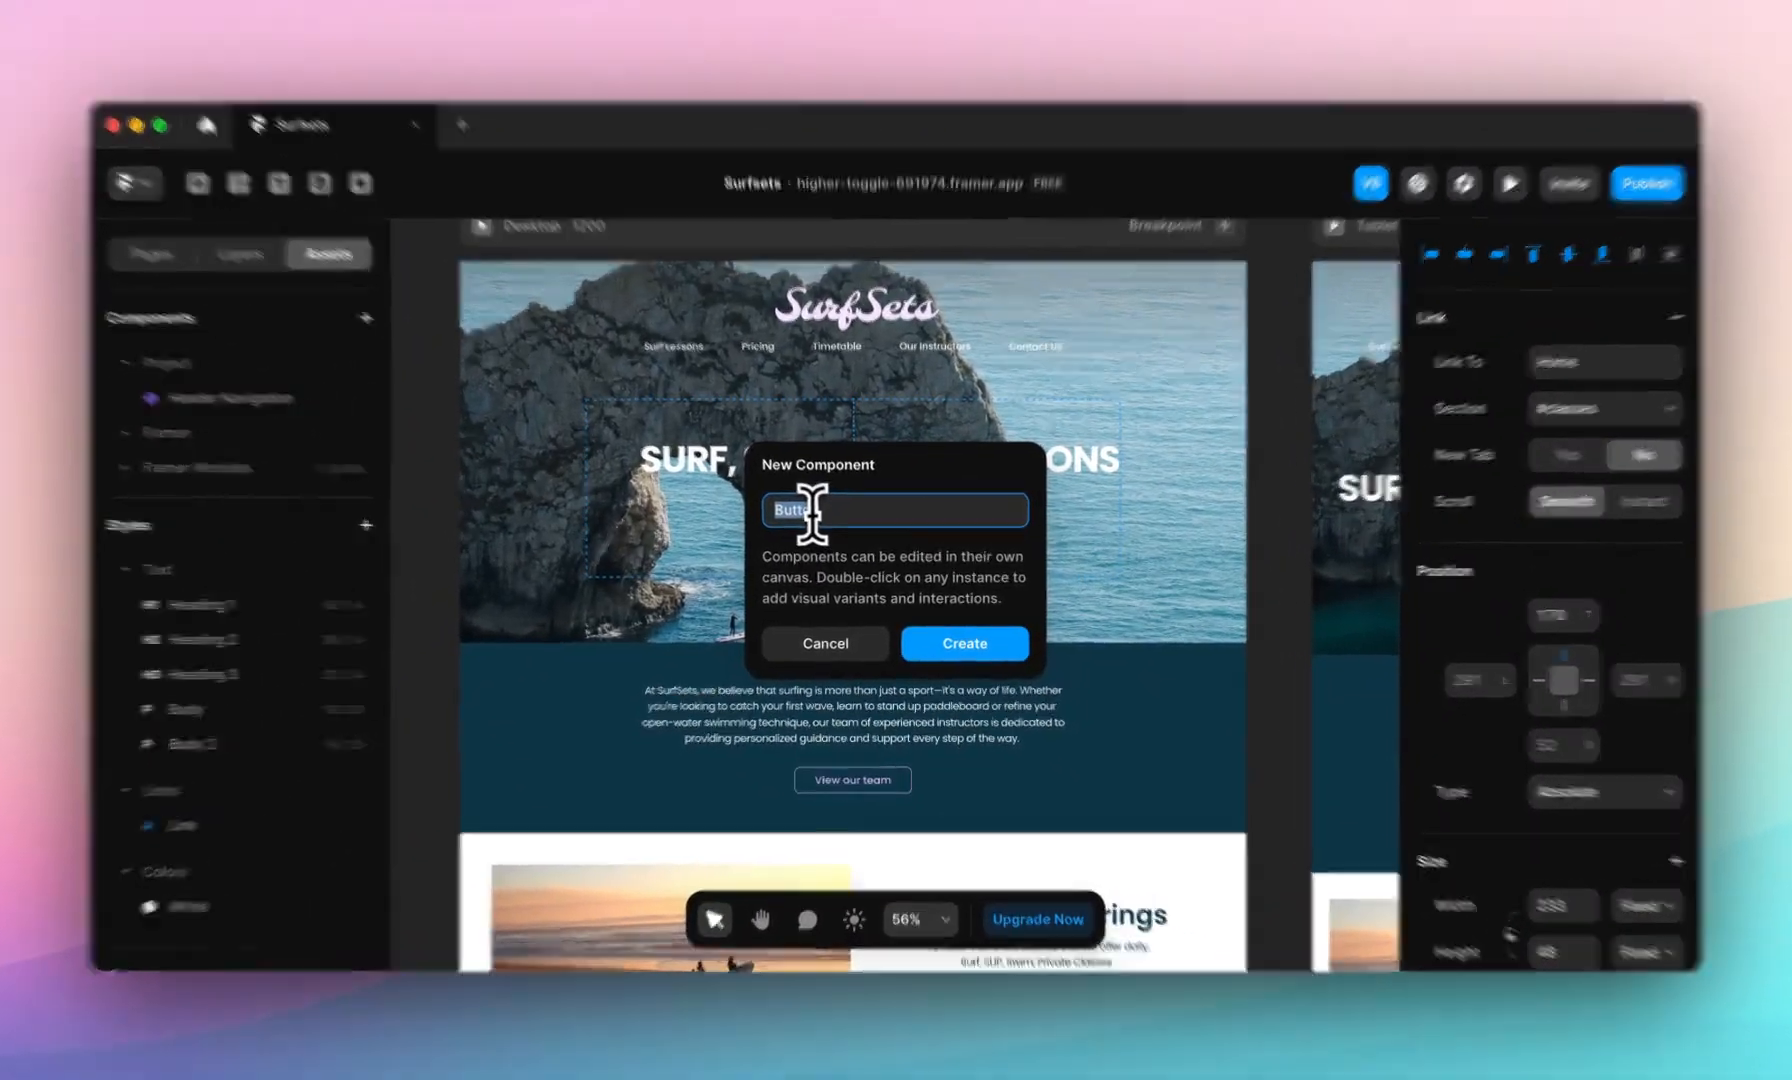
click(813, 511)
double_click(802, 514)
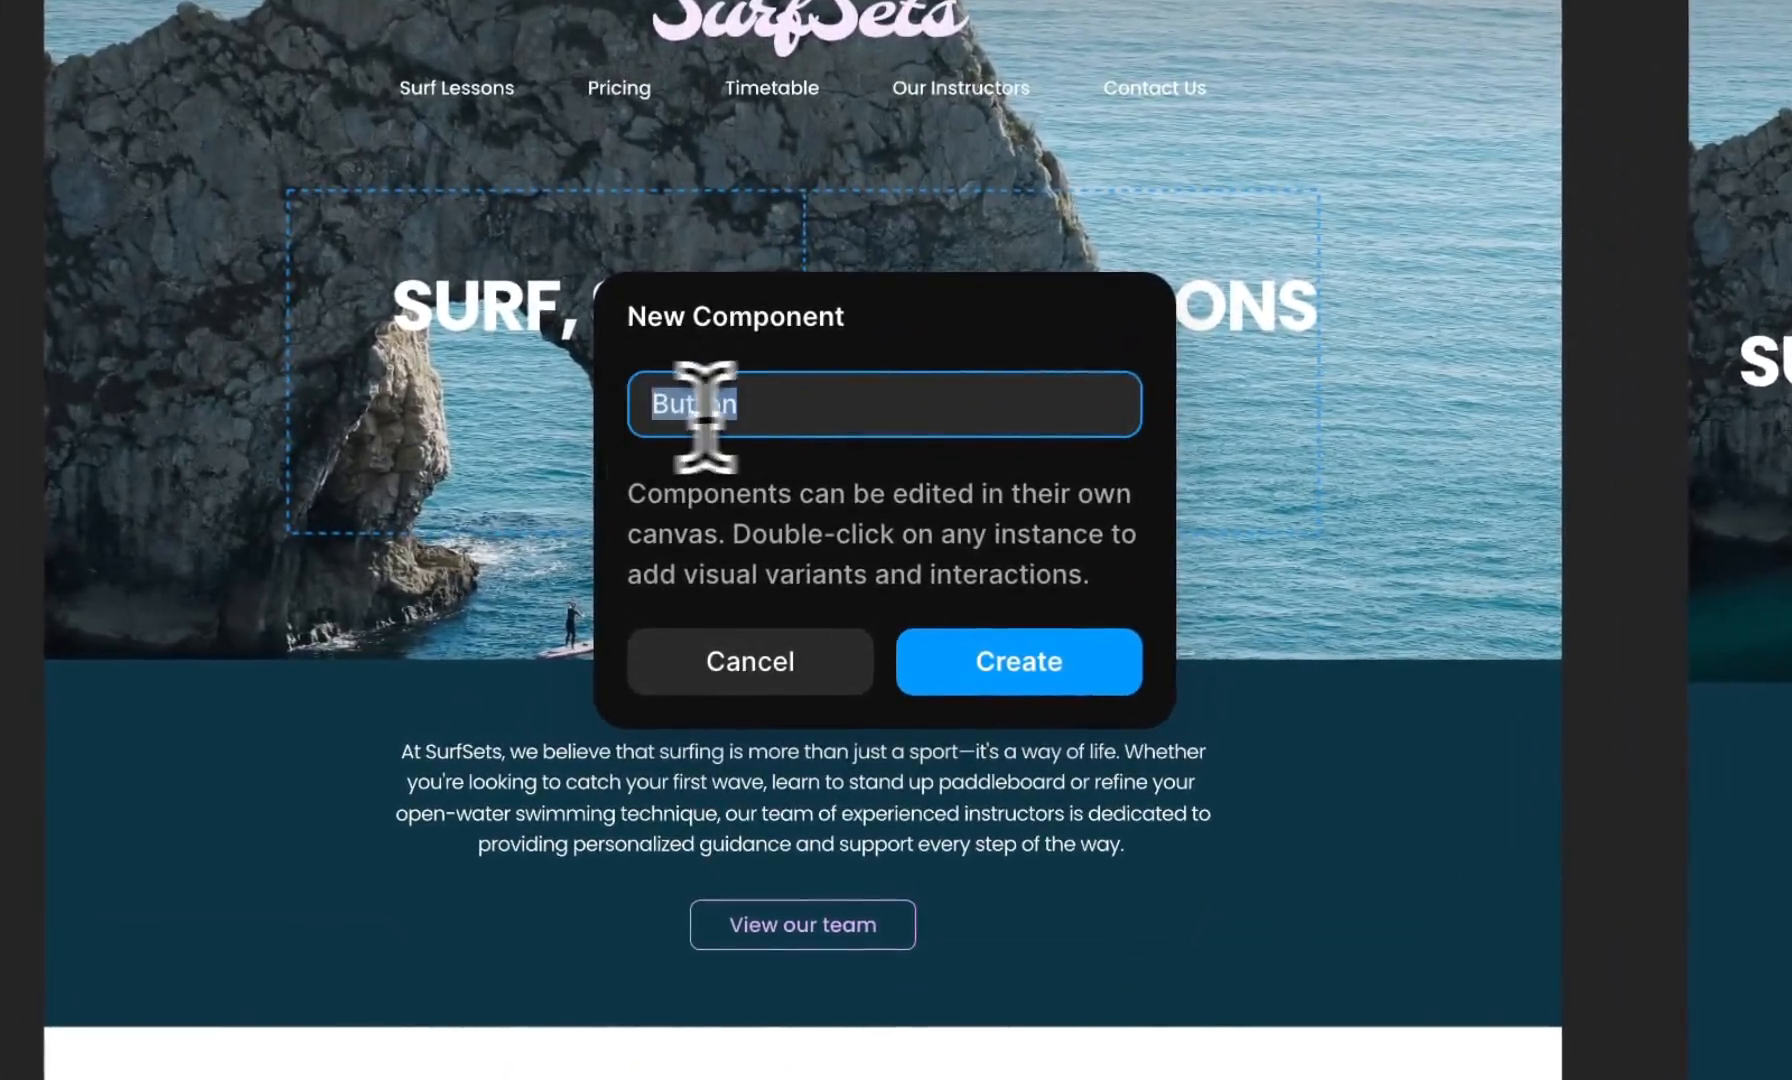
click(851, 515)
click(1136, 676)
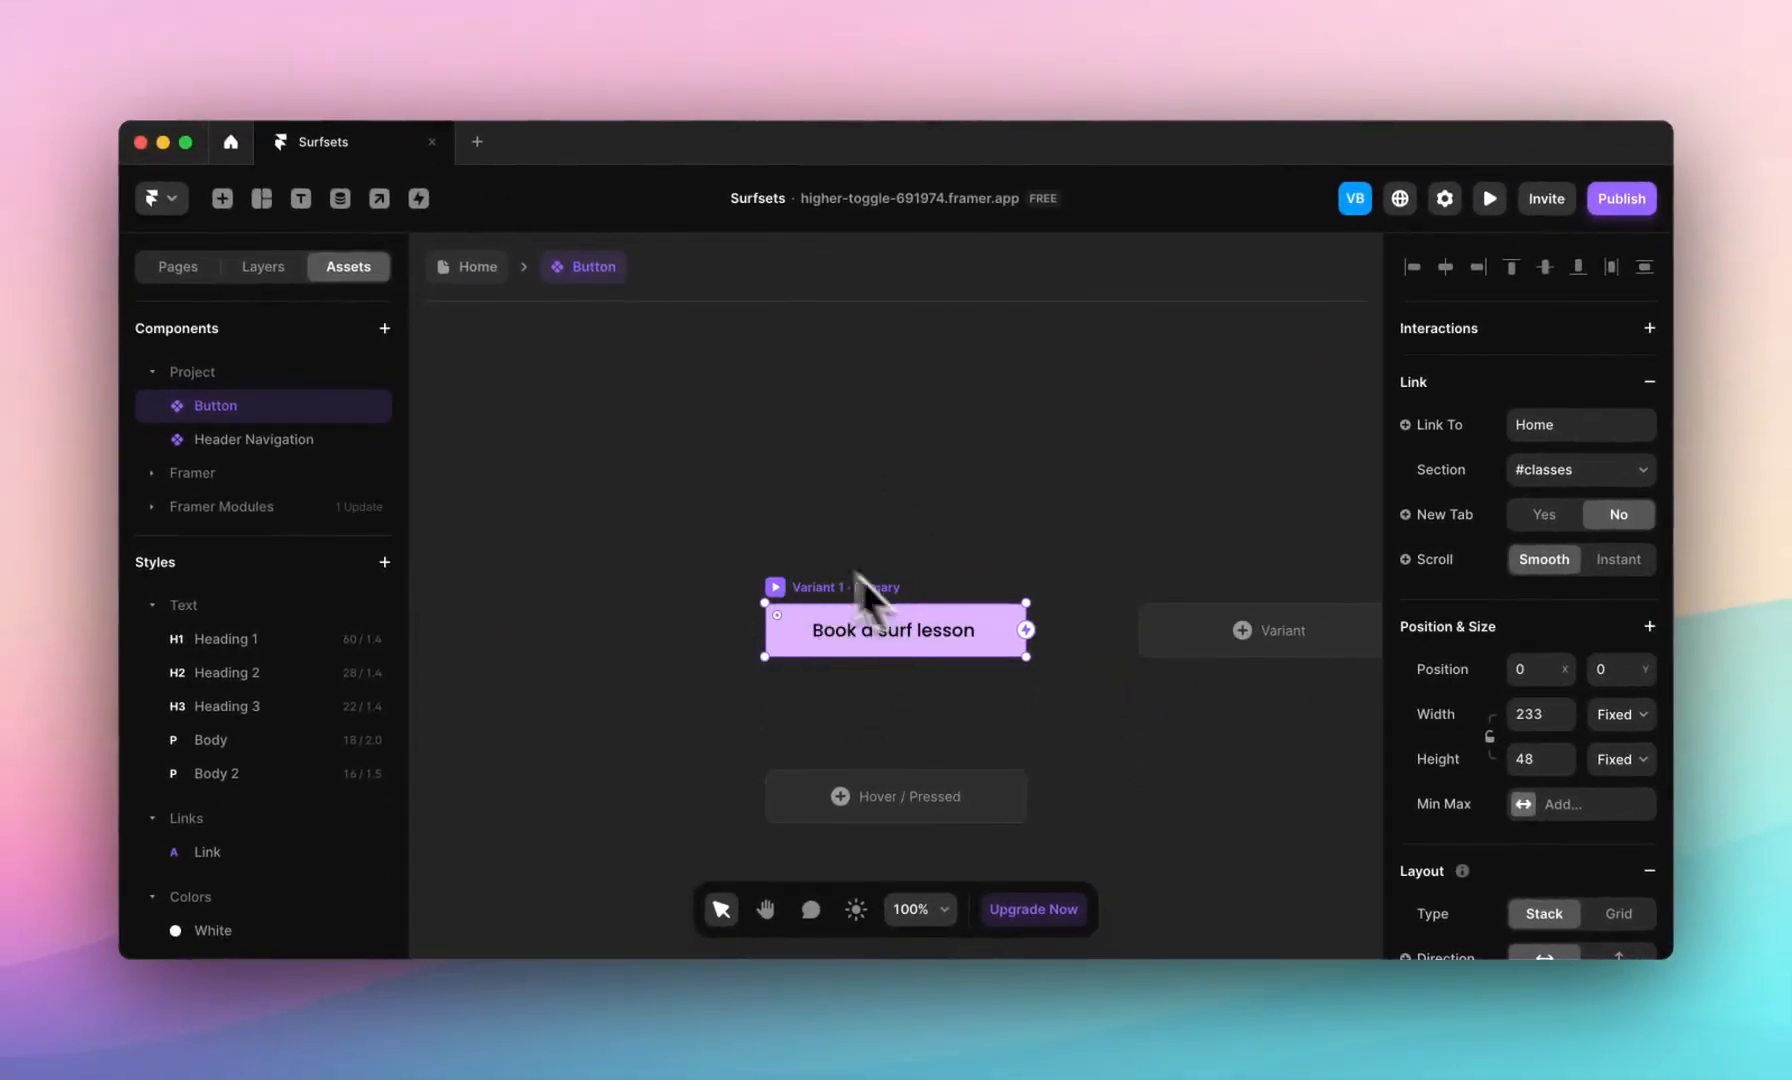
- Add a second variant to the Button component and delete it again
scroll(876, 559, down, 2)
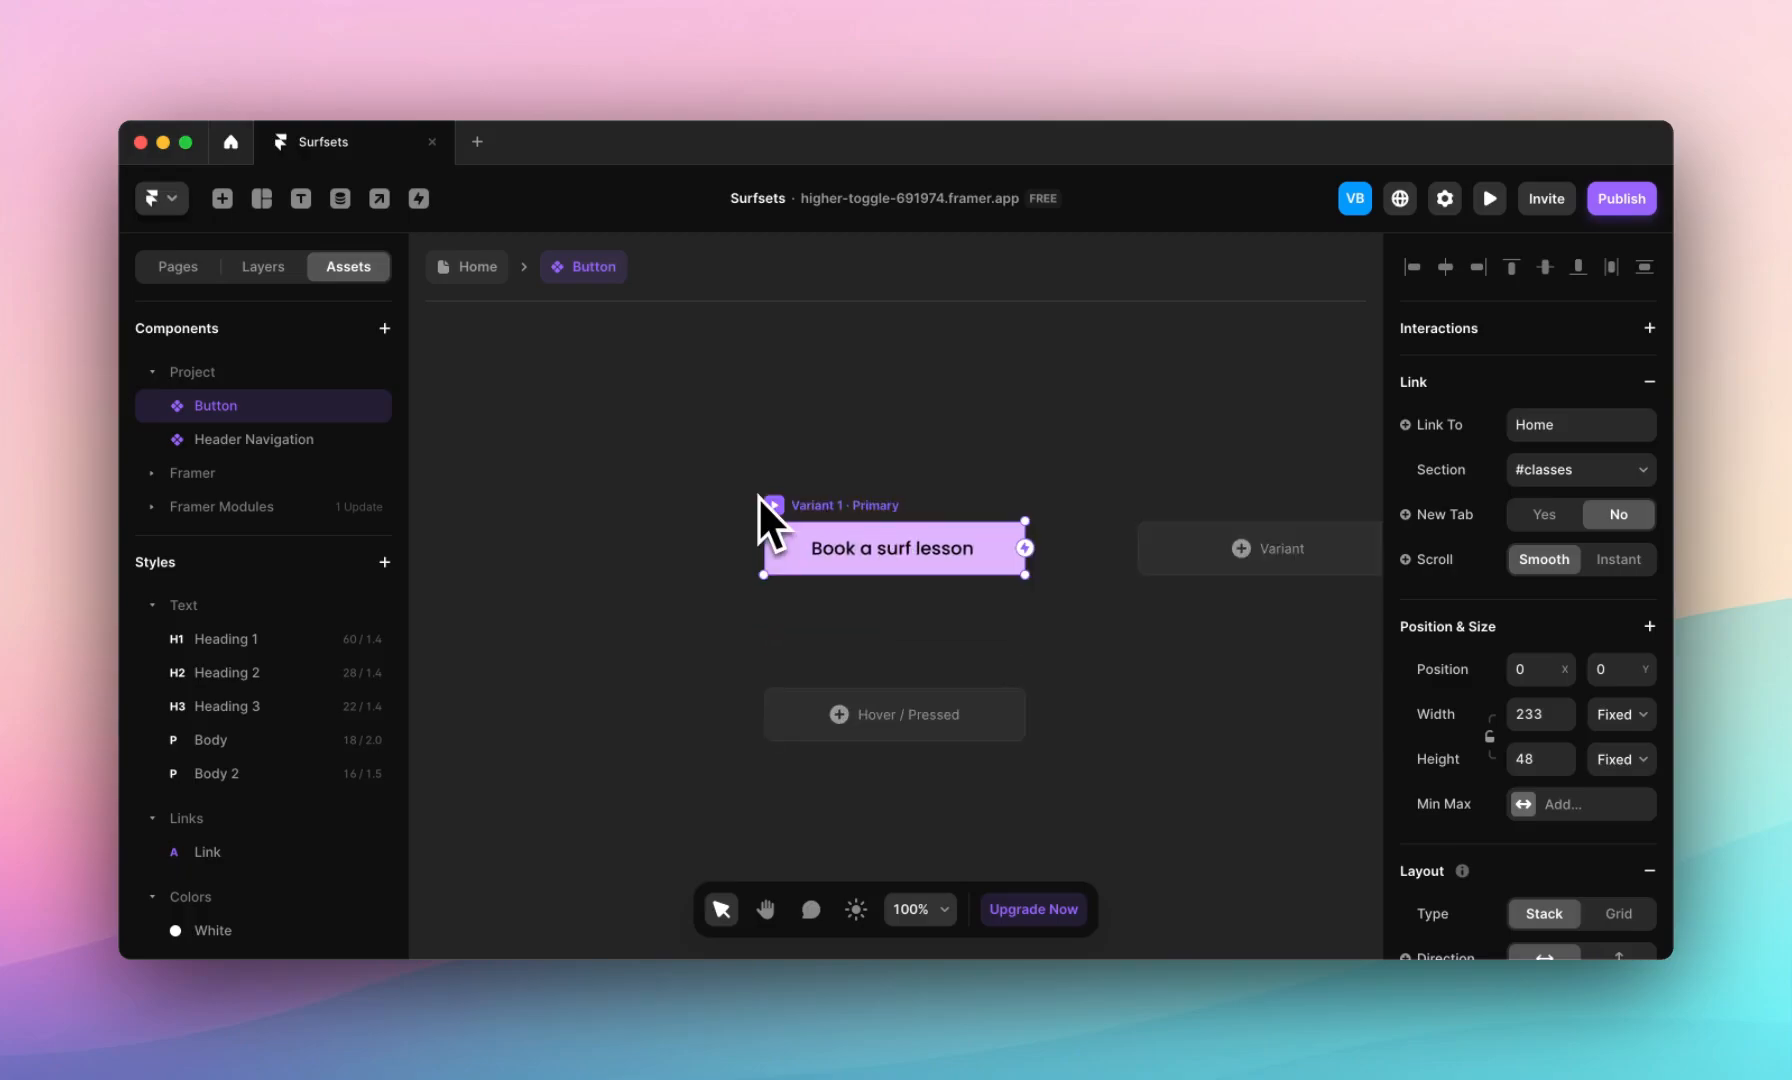
scroll(1035, 536, right, 4)
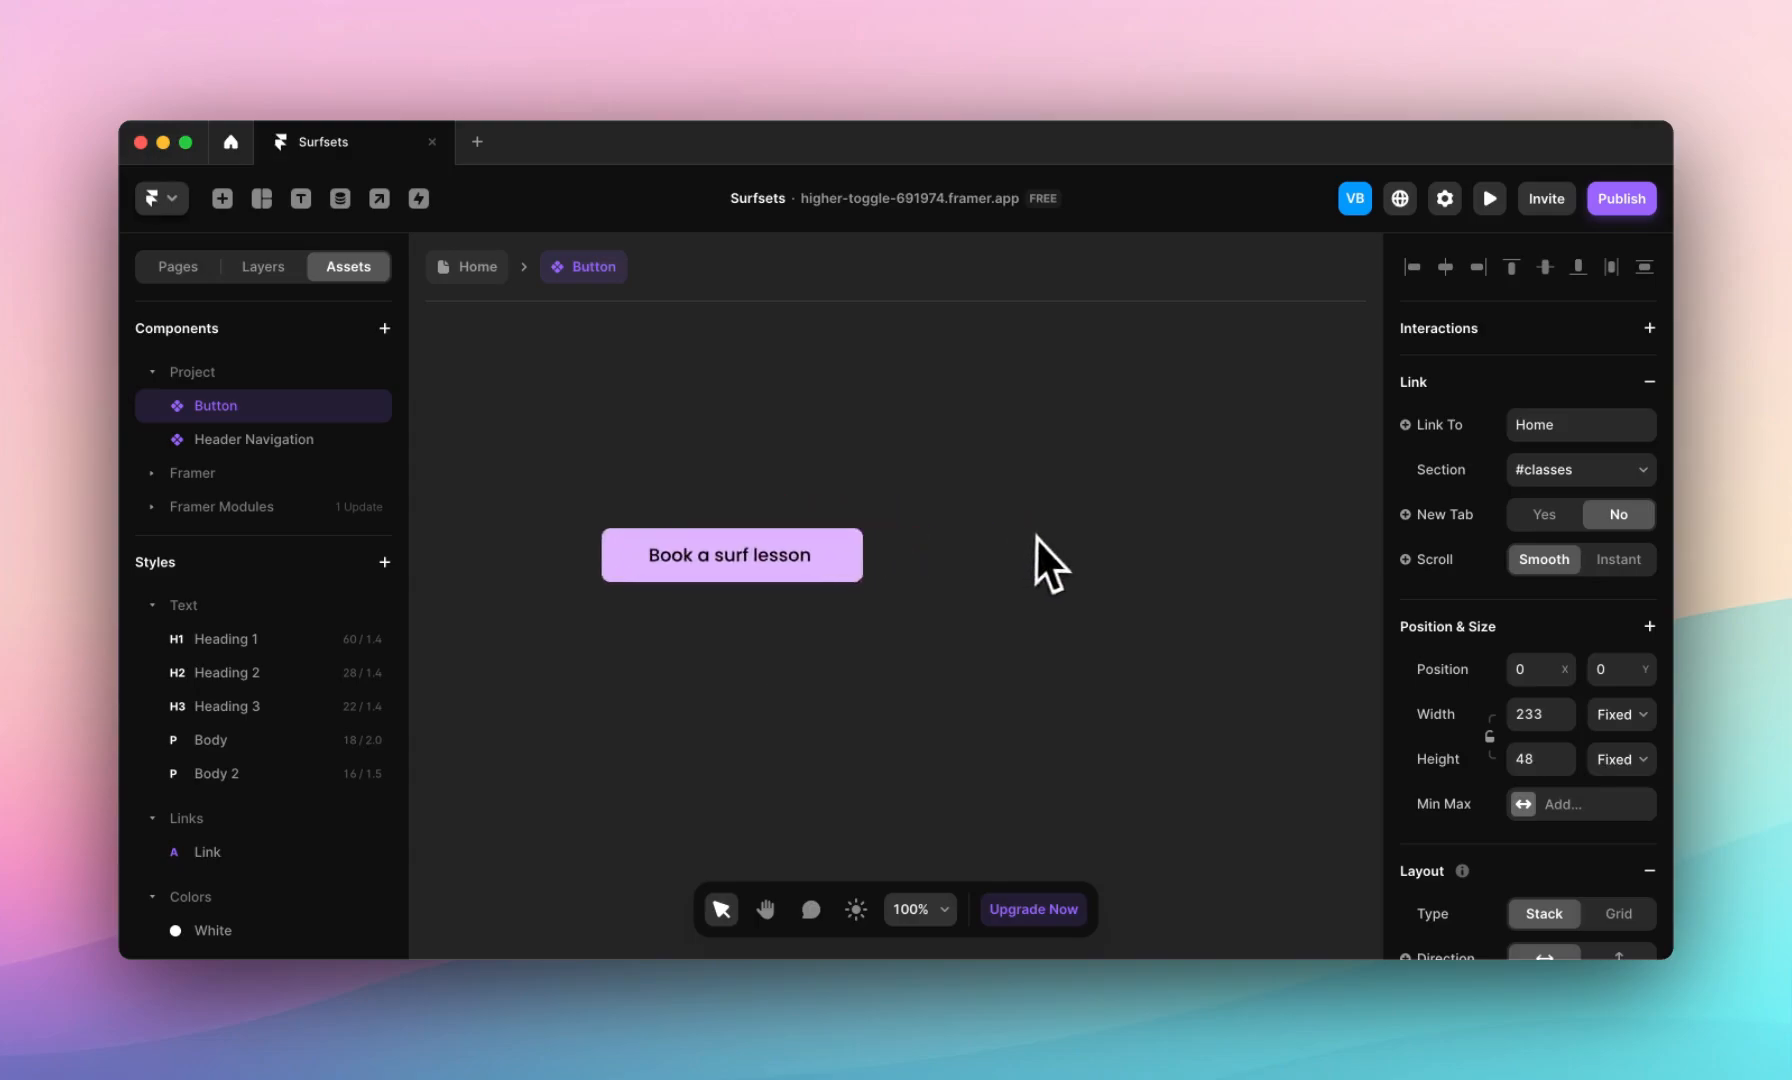
click(1077, 595)
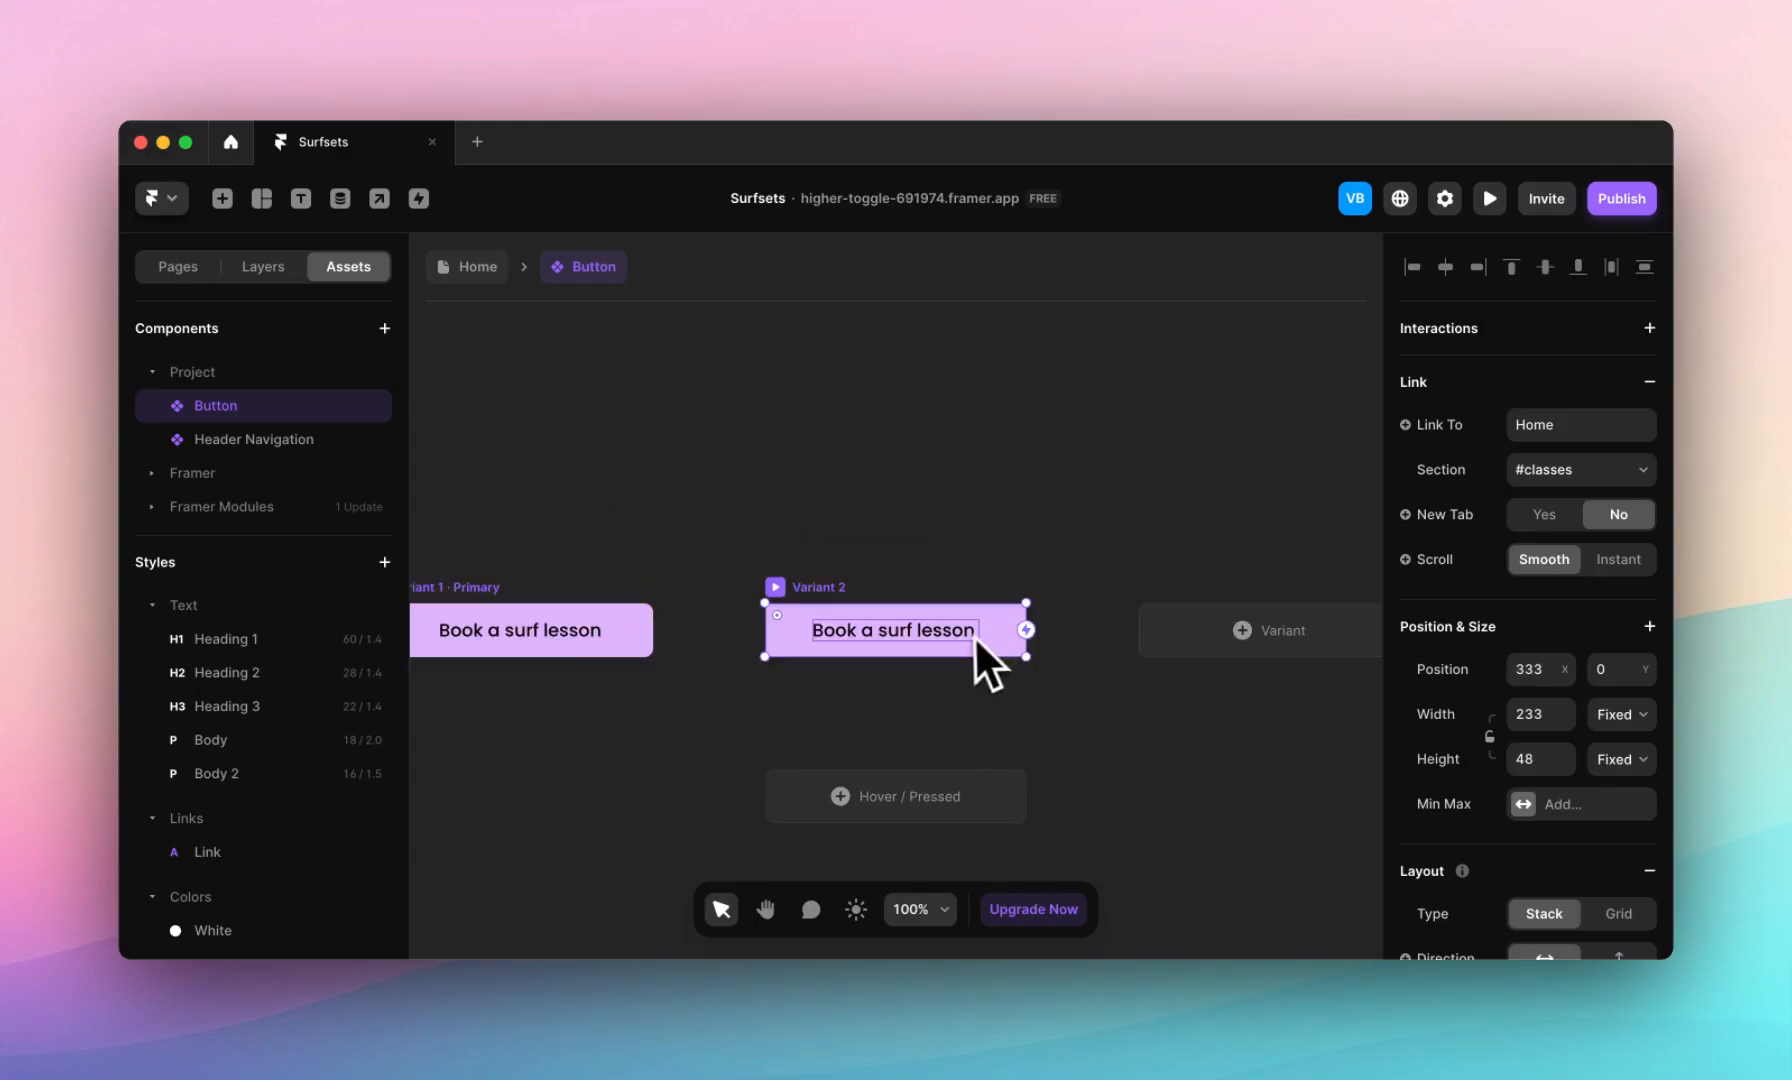
scroll(1010, 600, left, 3)
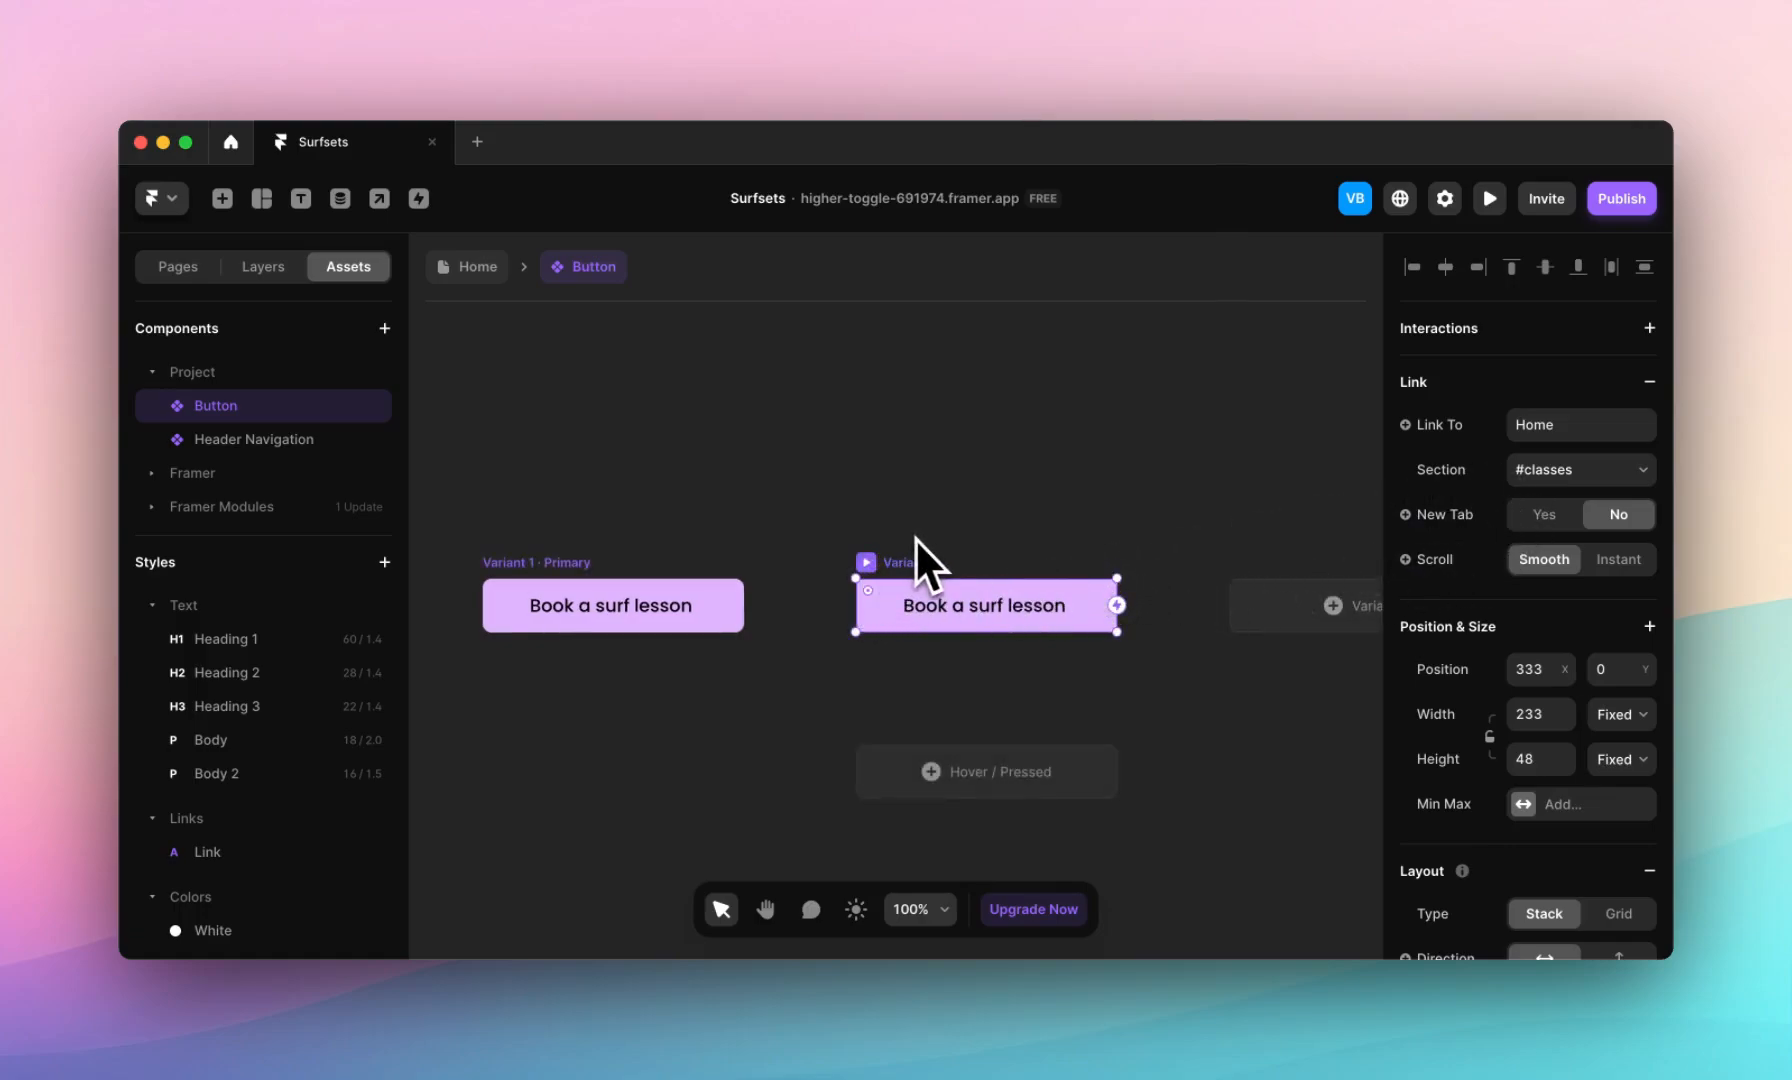
key(Delete)
- Add a Hover state below the Button component's primary variant, delete it again and clear the selection
scroll(851, 518, left, 3)
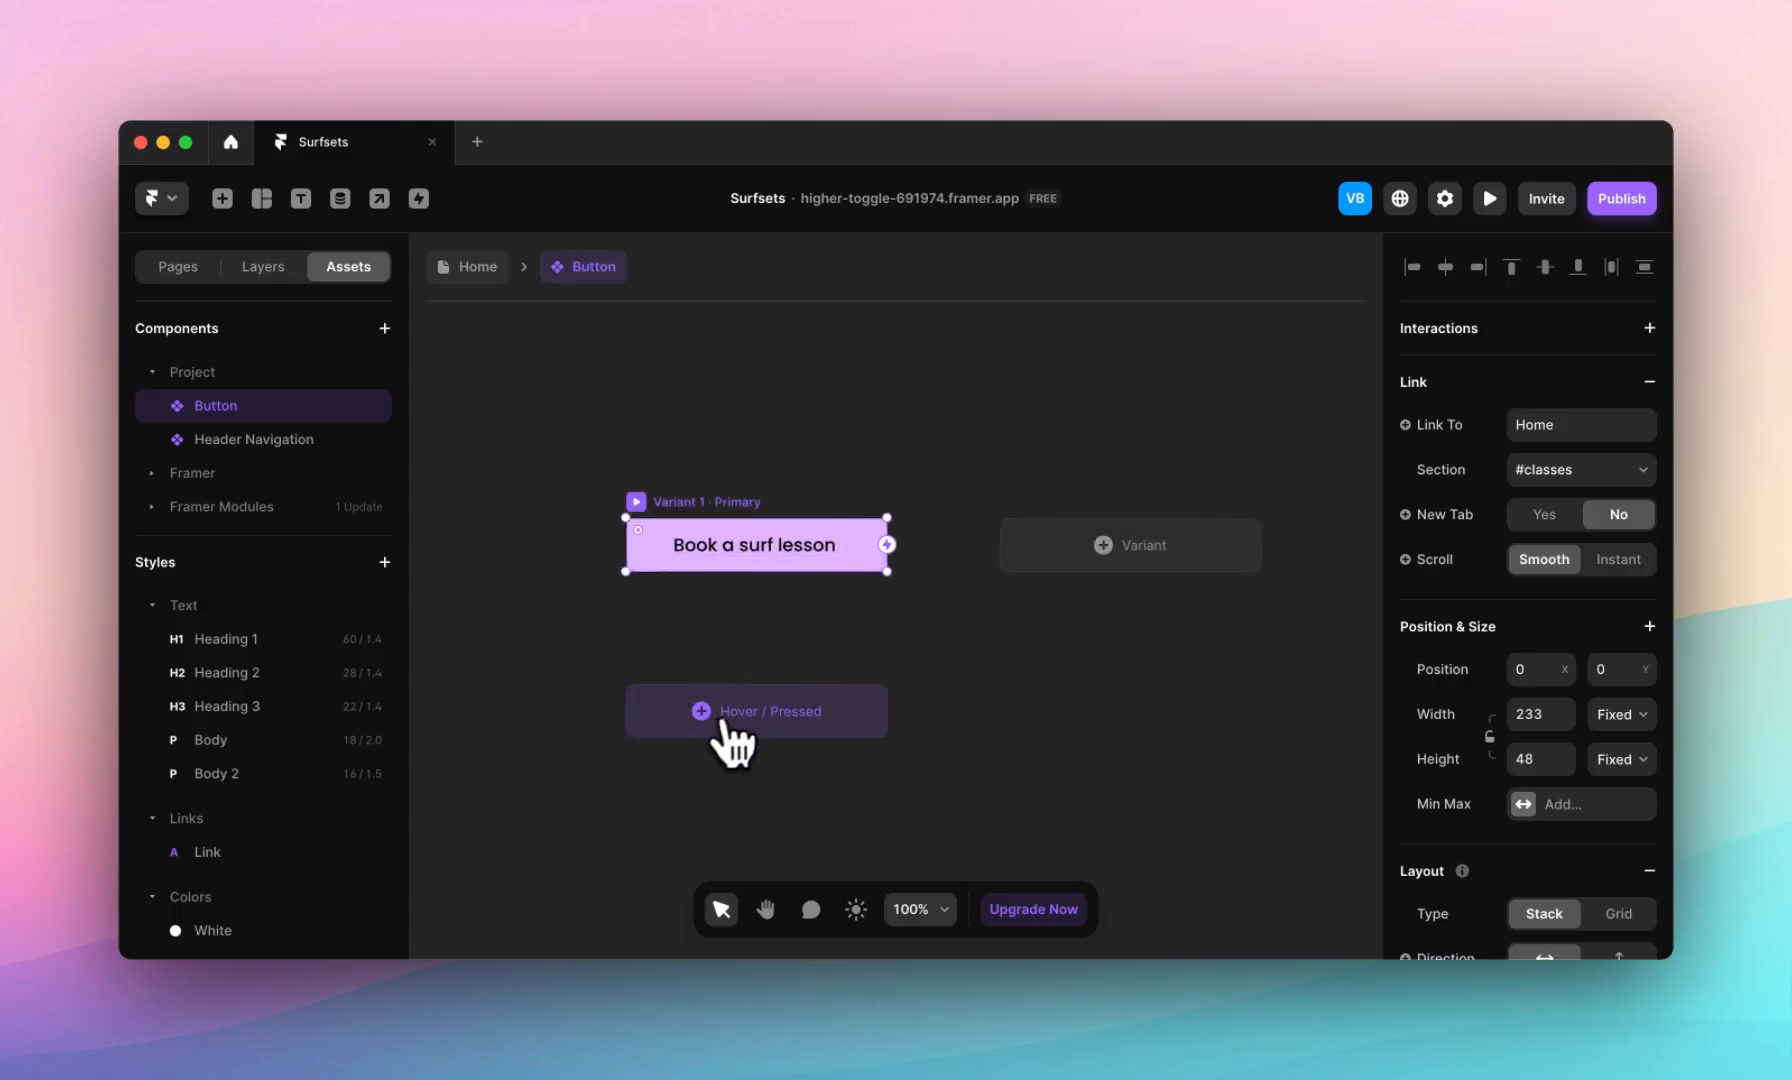
click(717, 725)
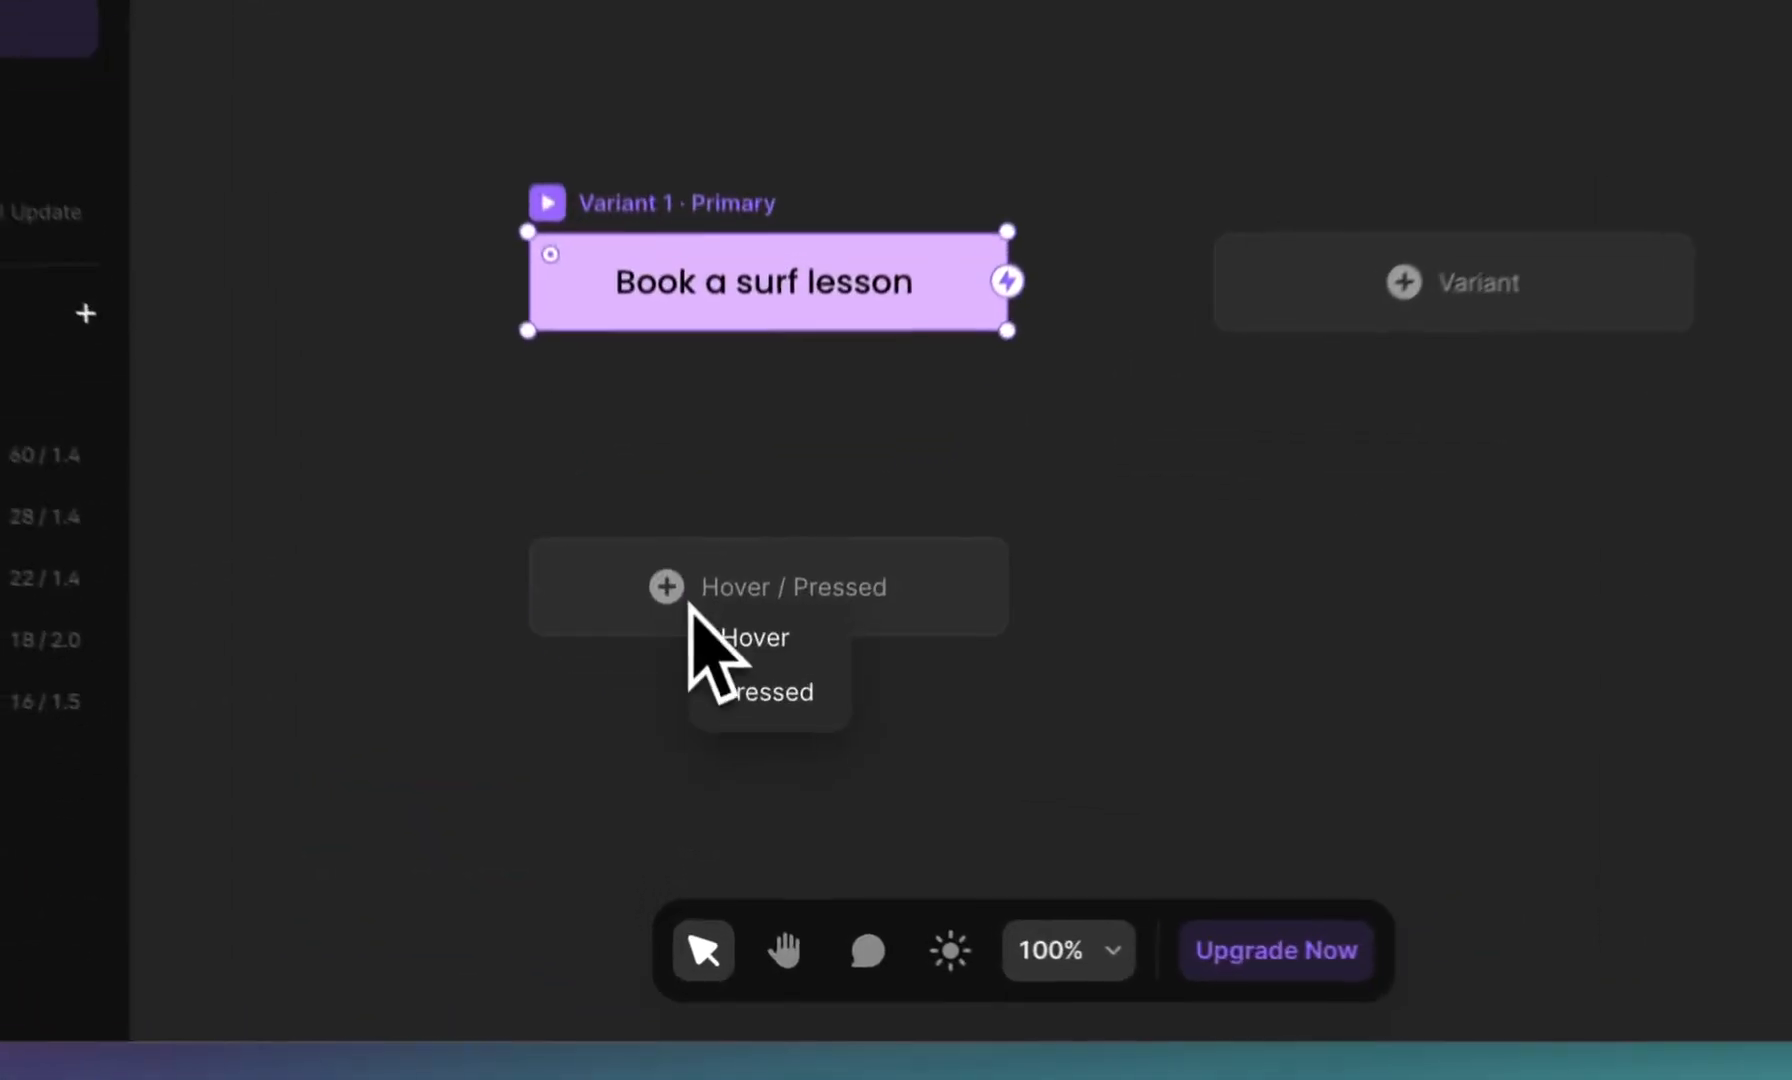
click(755, 746)
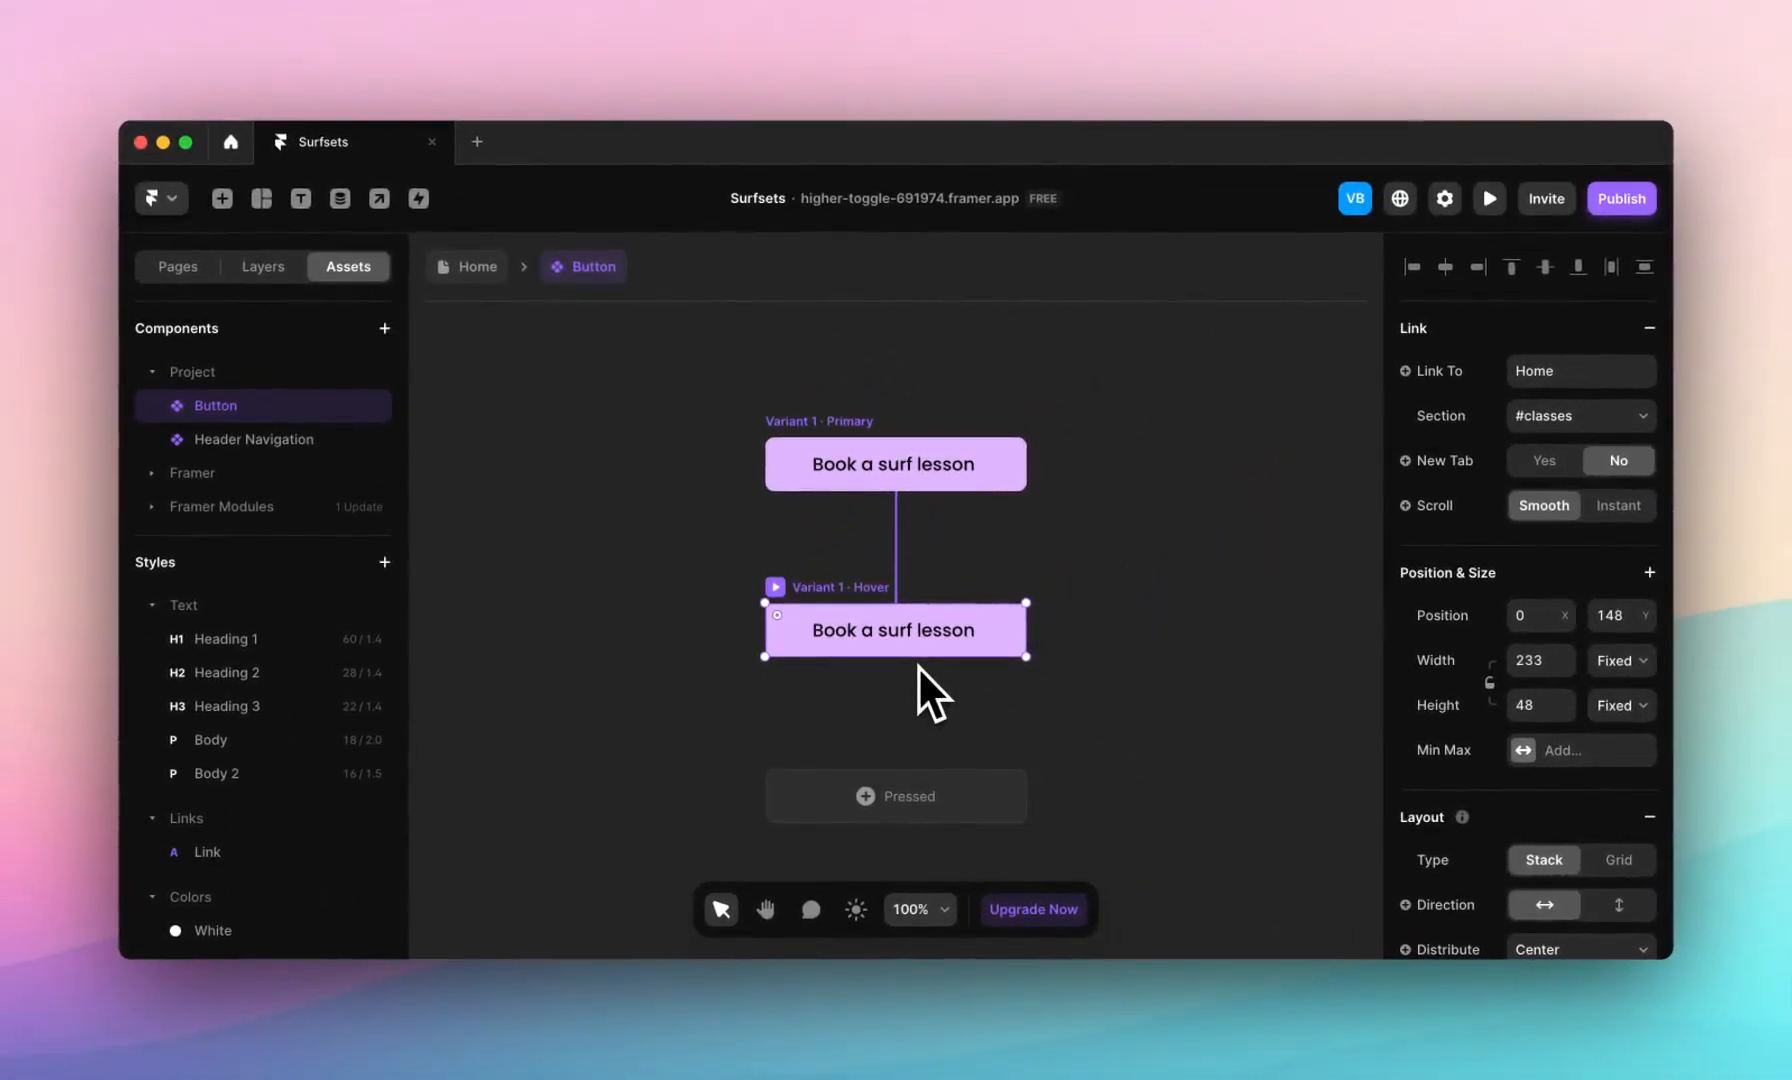
key(Delete)
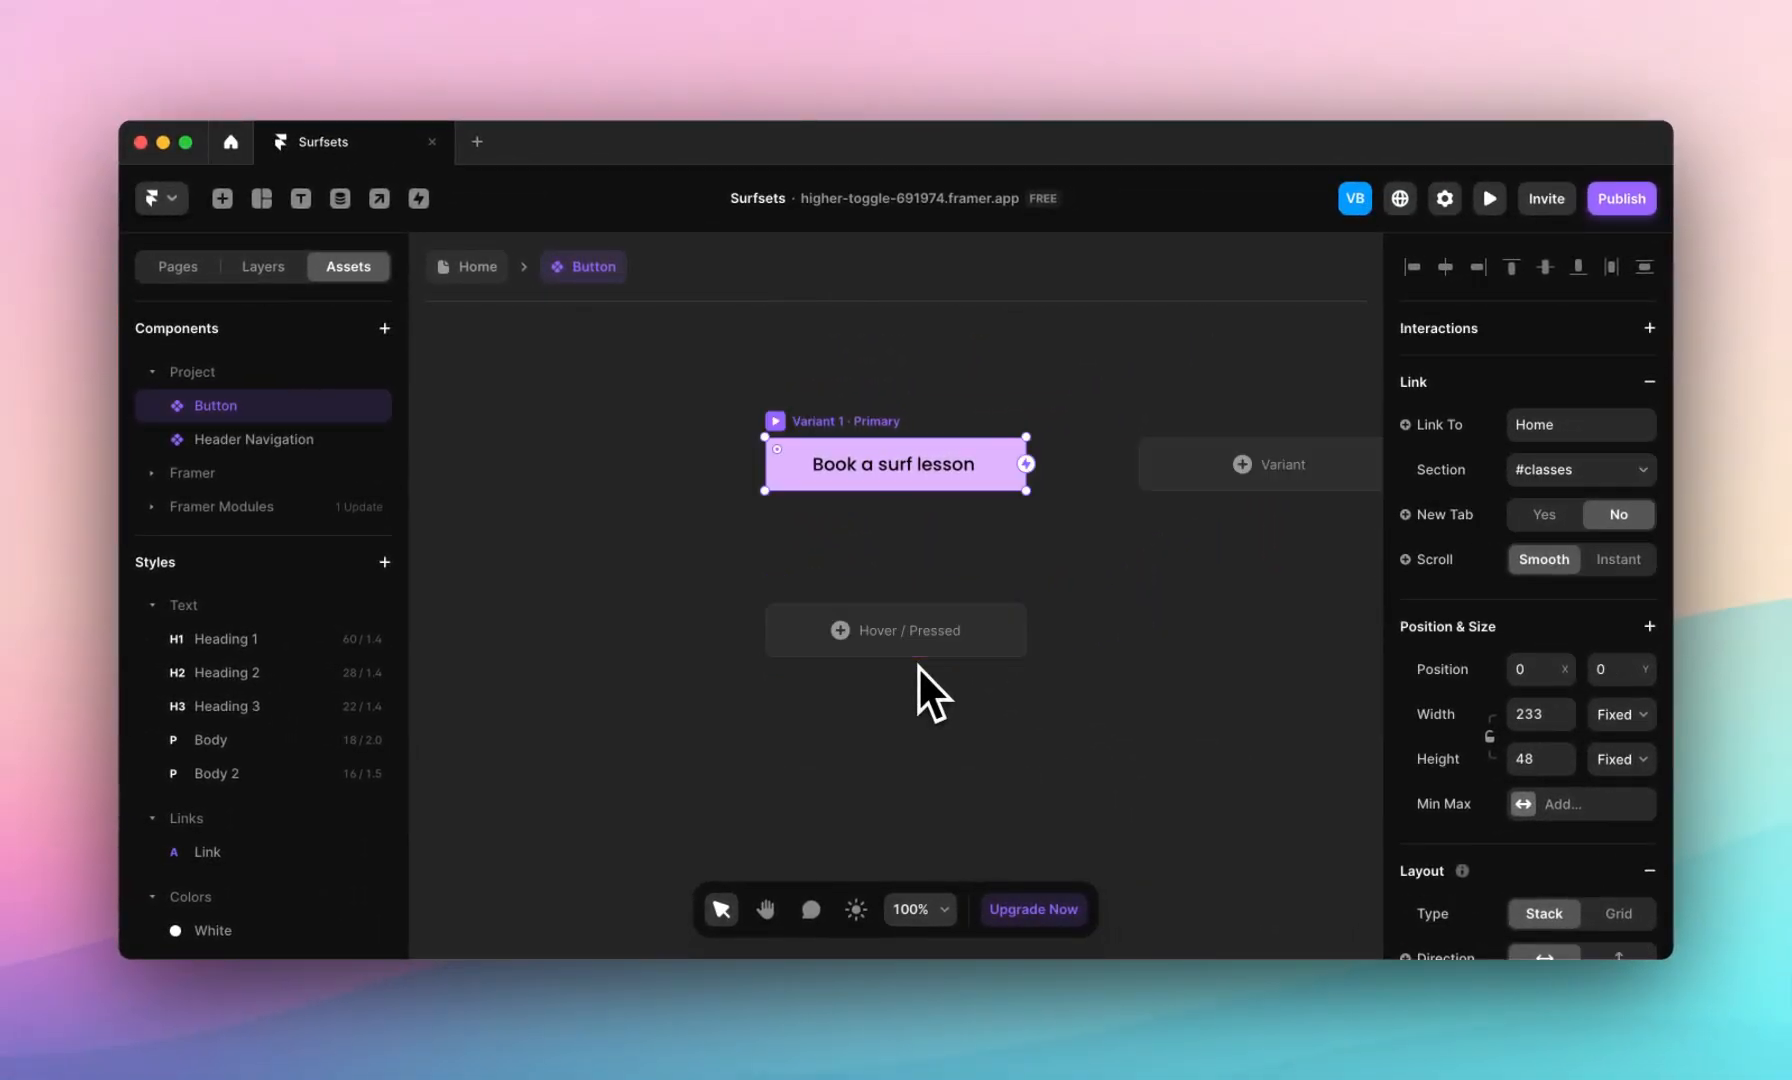
click(1007, 533)
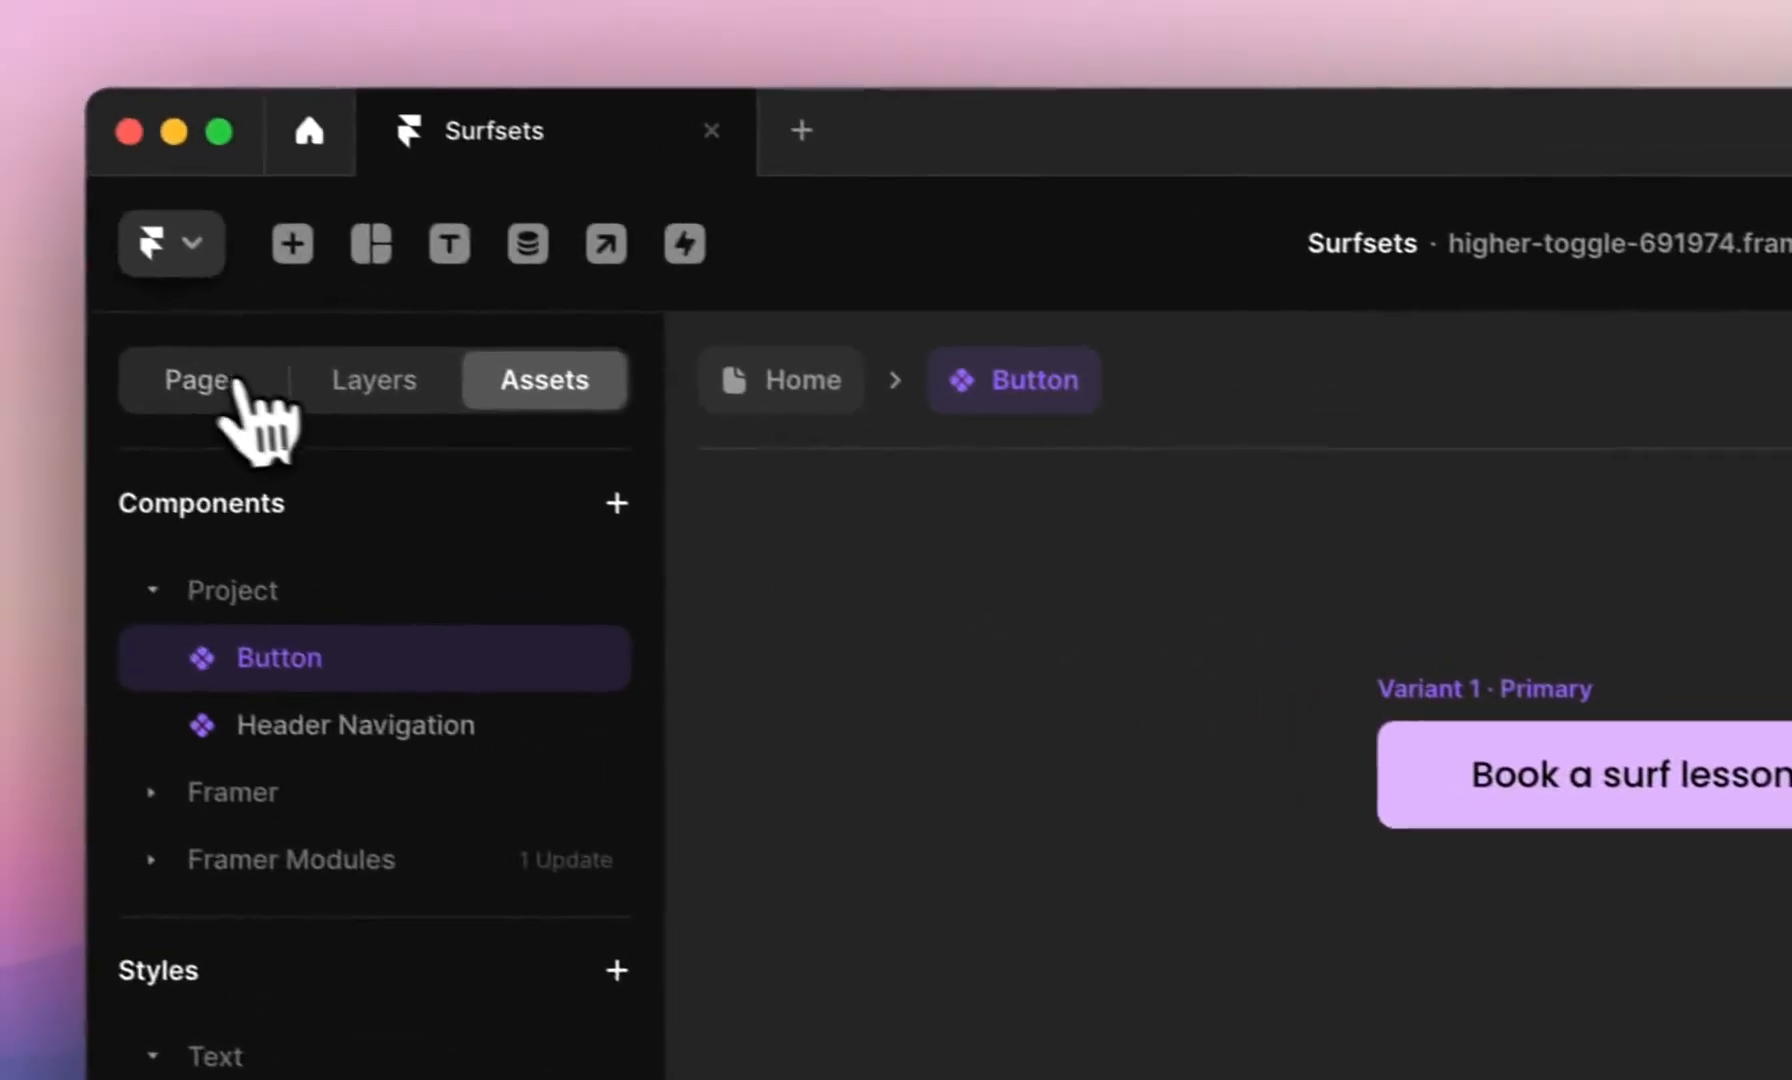
- Return to the Home page and look at the button instance in its layer tree
click(237, 382)
click(316, 606)
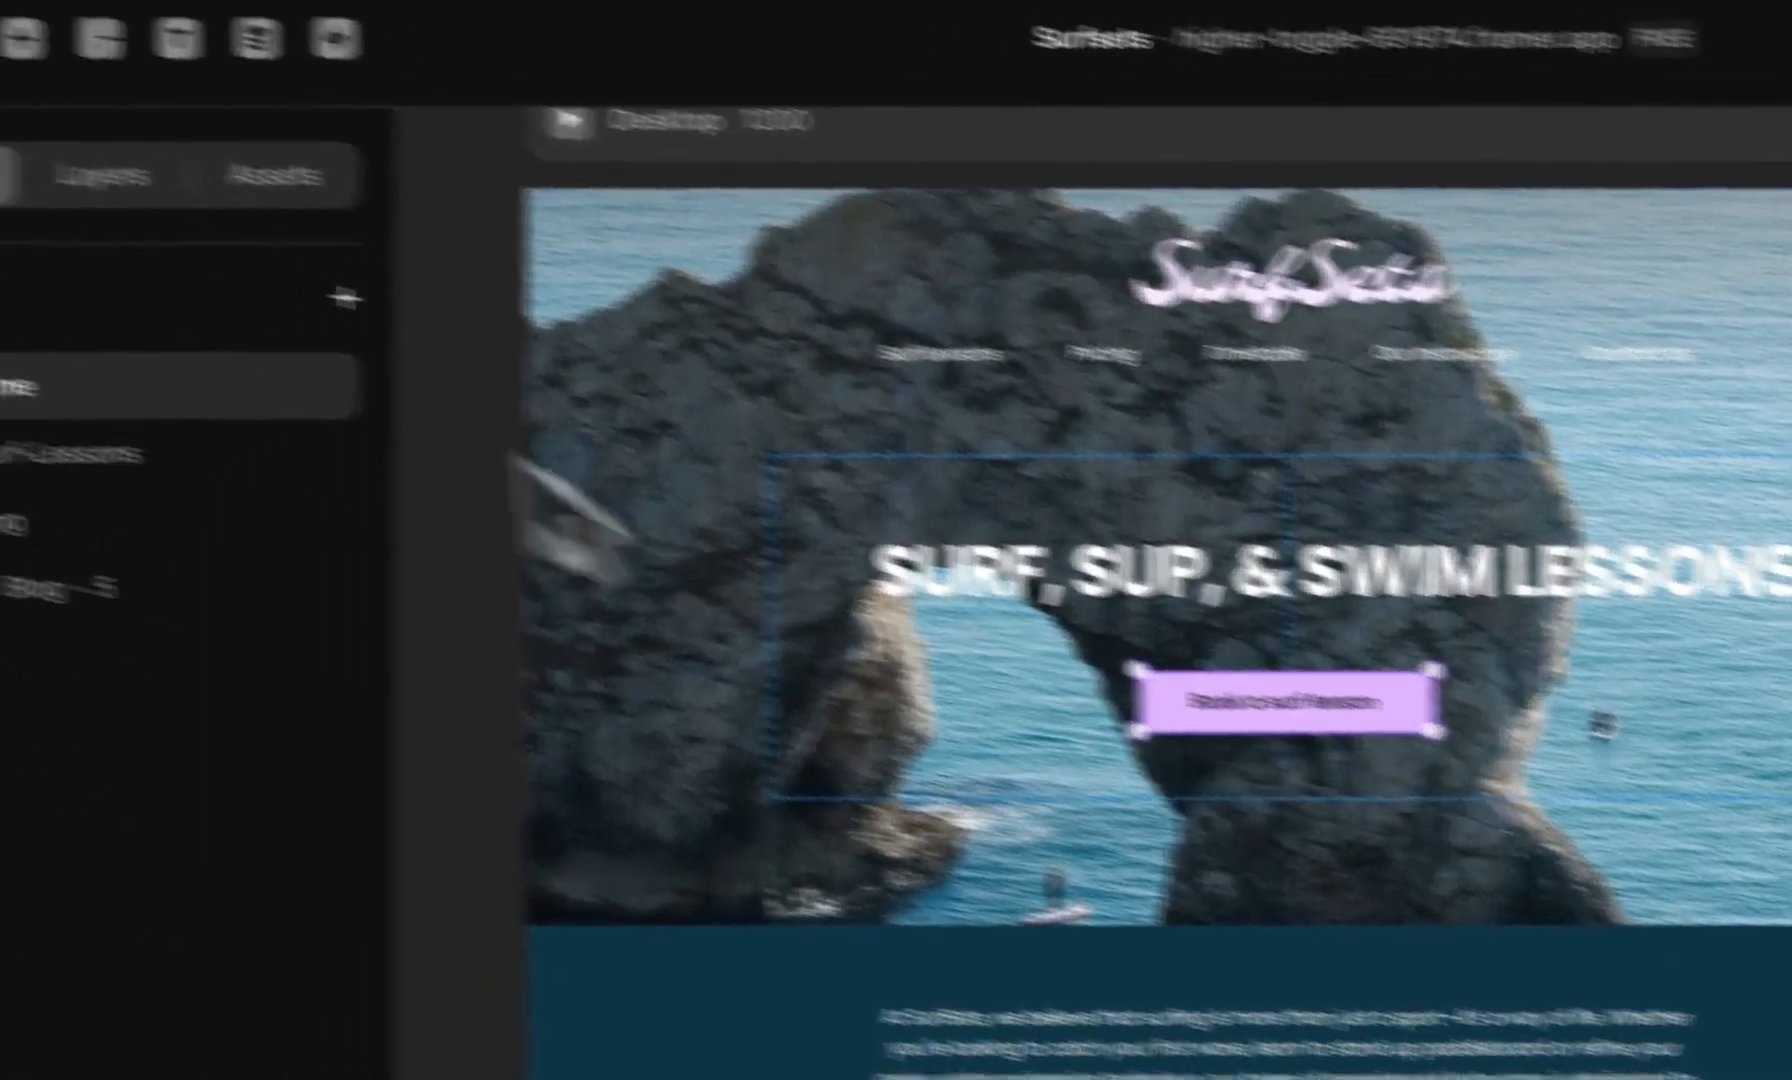
click(408, 393)
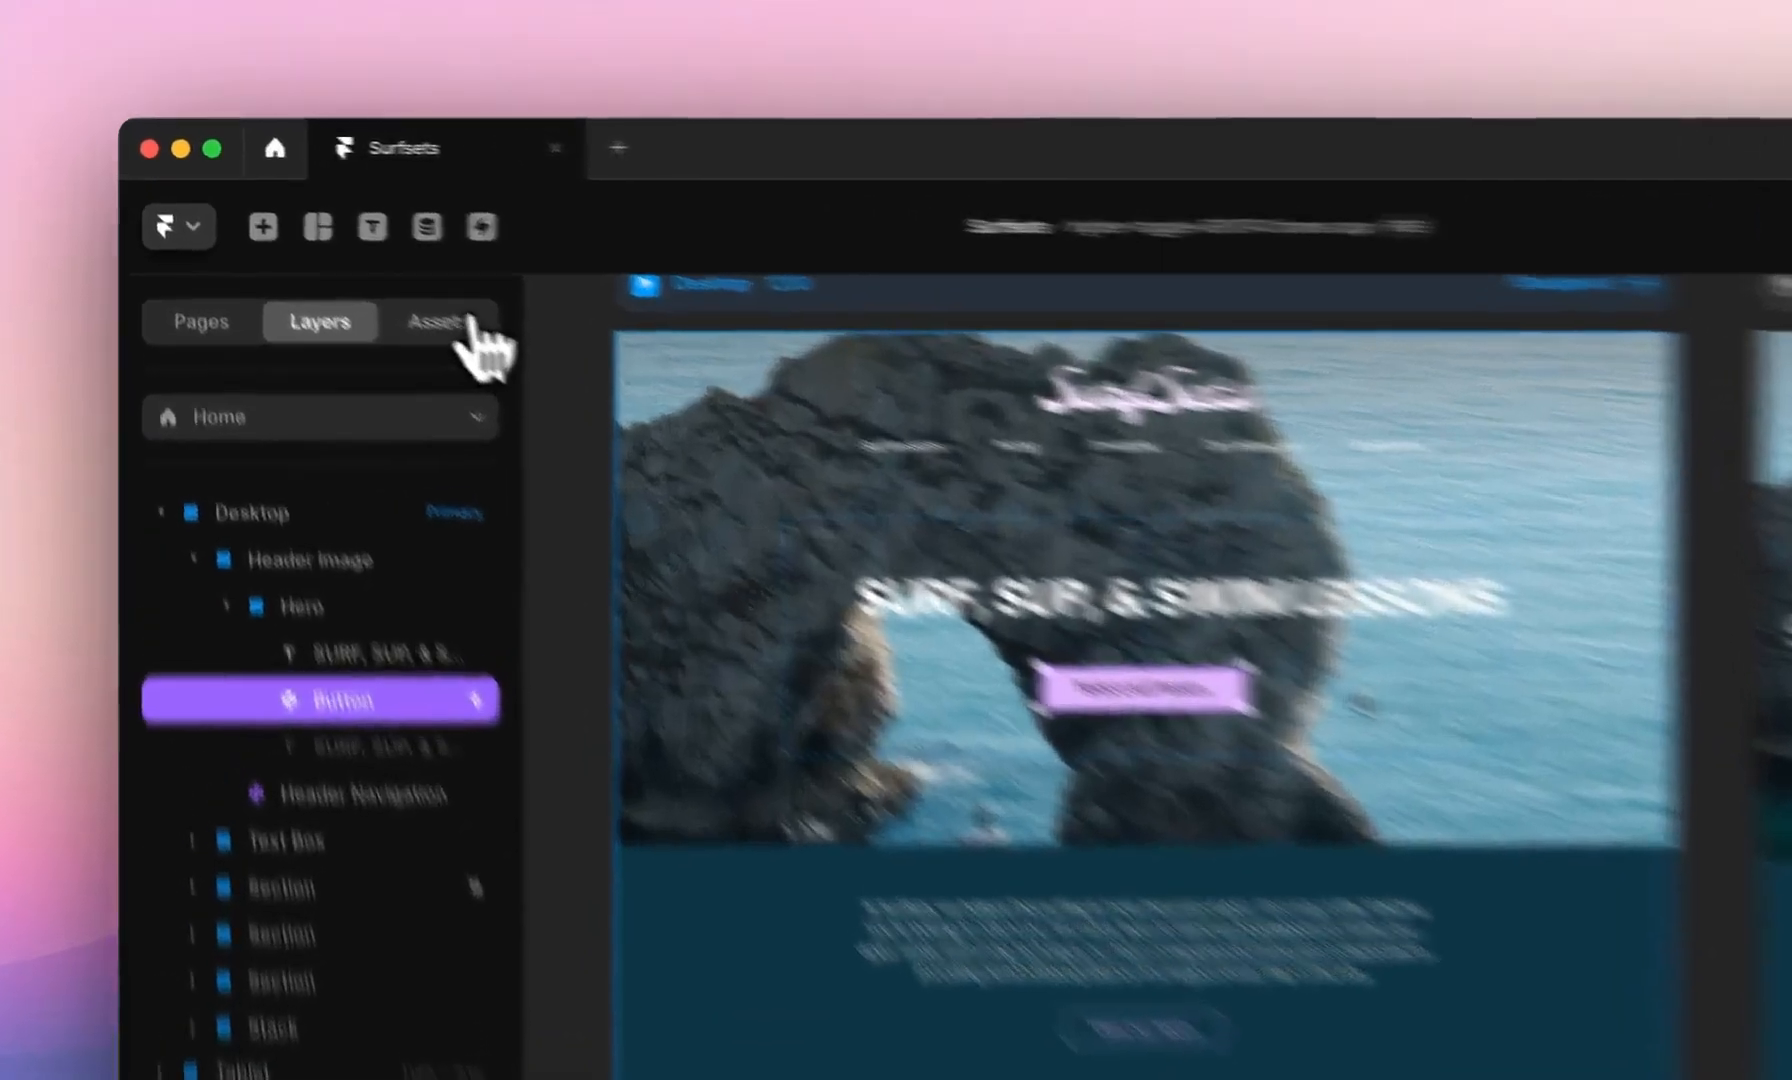
- Open the Button component from the project assets and change its label to "Book a surf session"
click(348, 266)
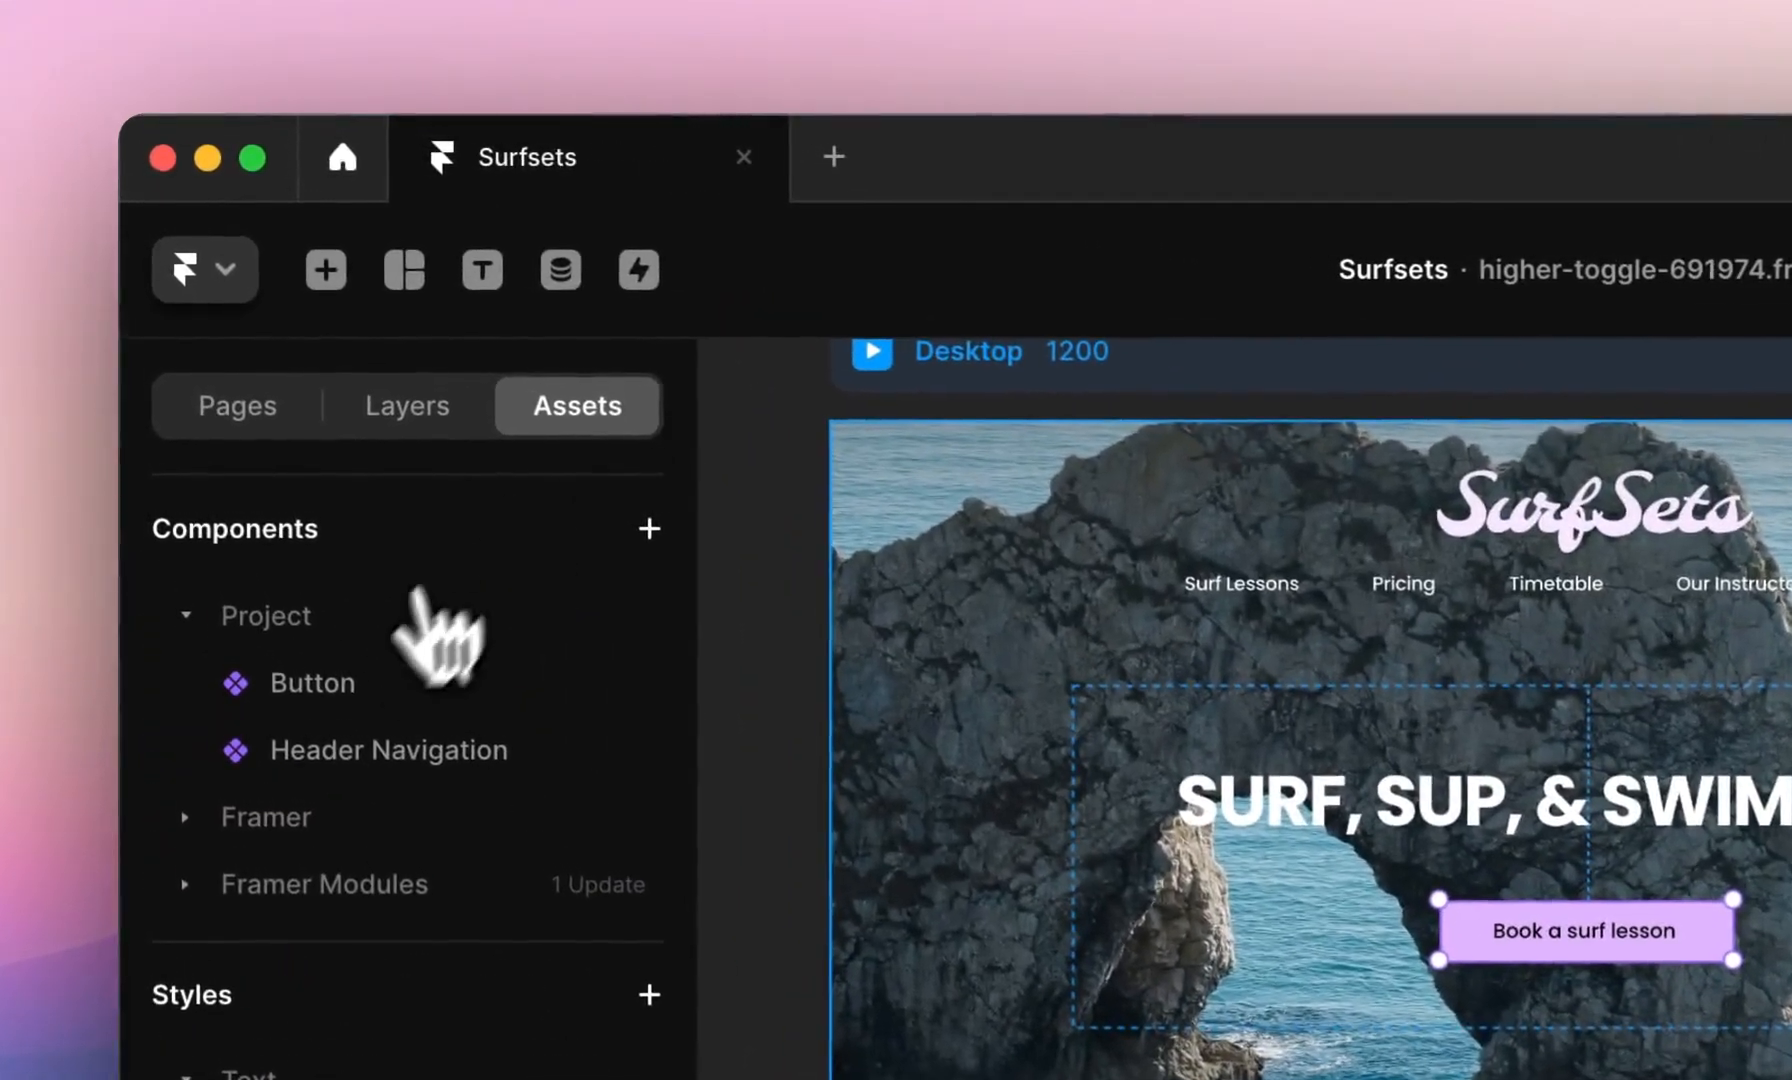
click(380, 690)
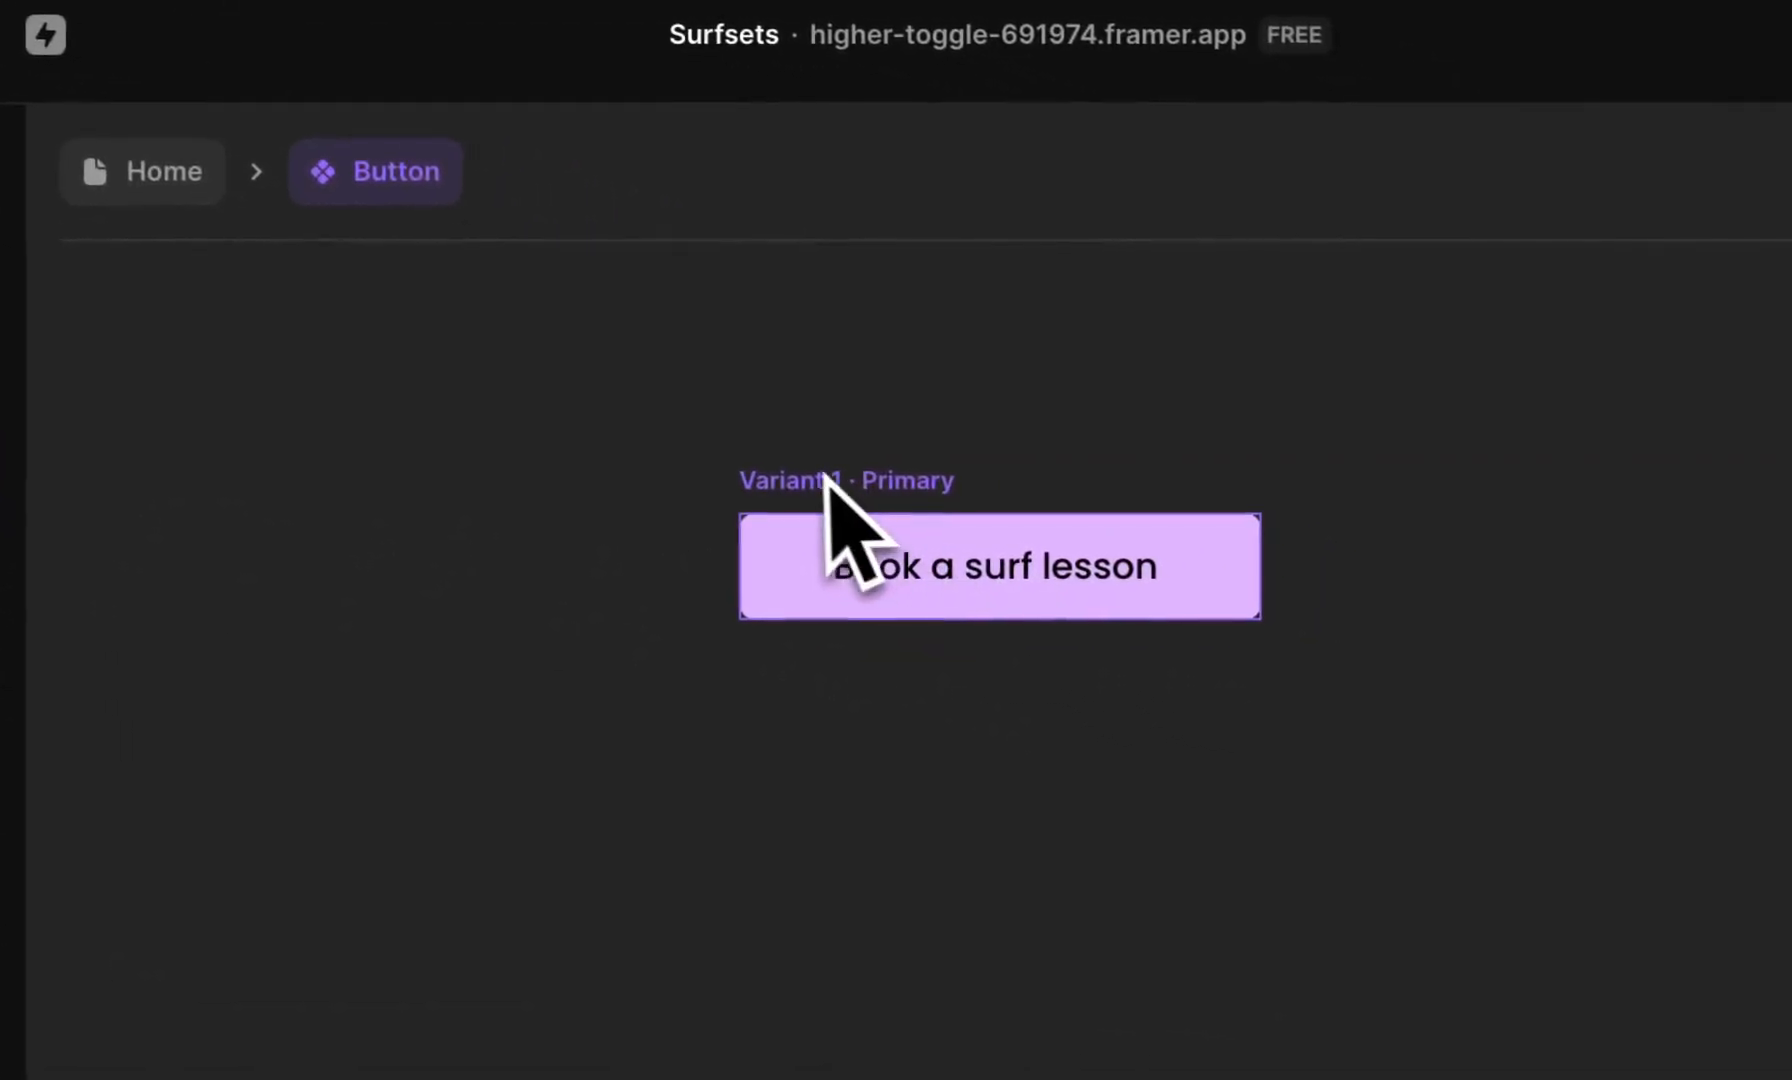
click(826, 480)
click(1074, 591)
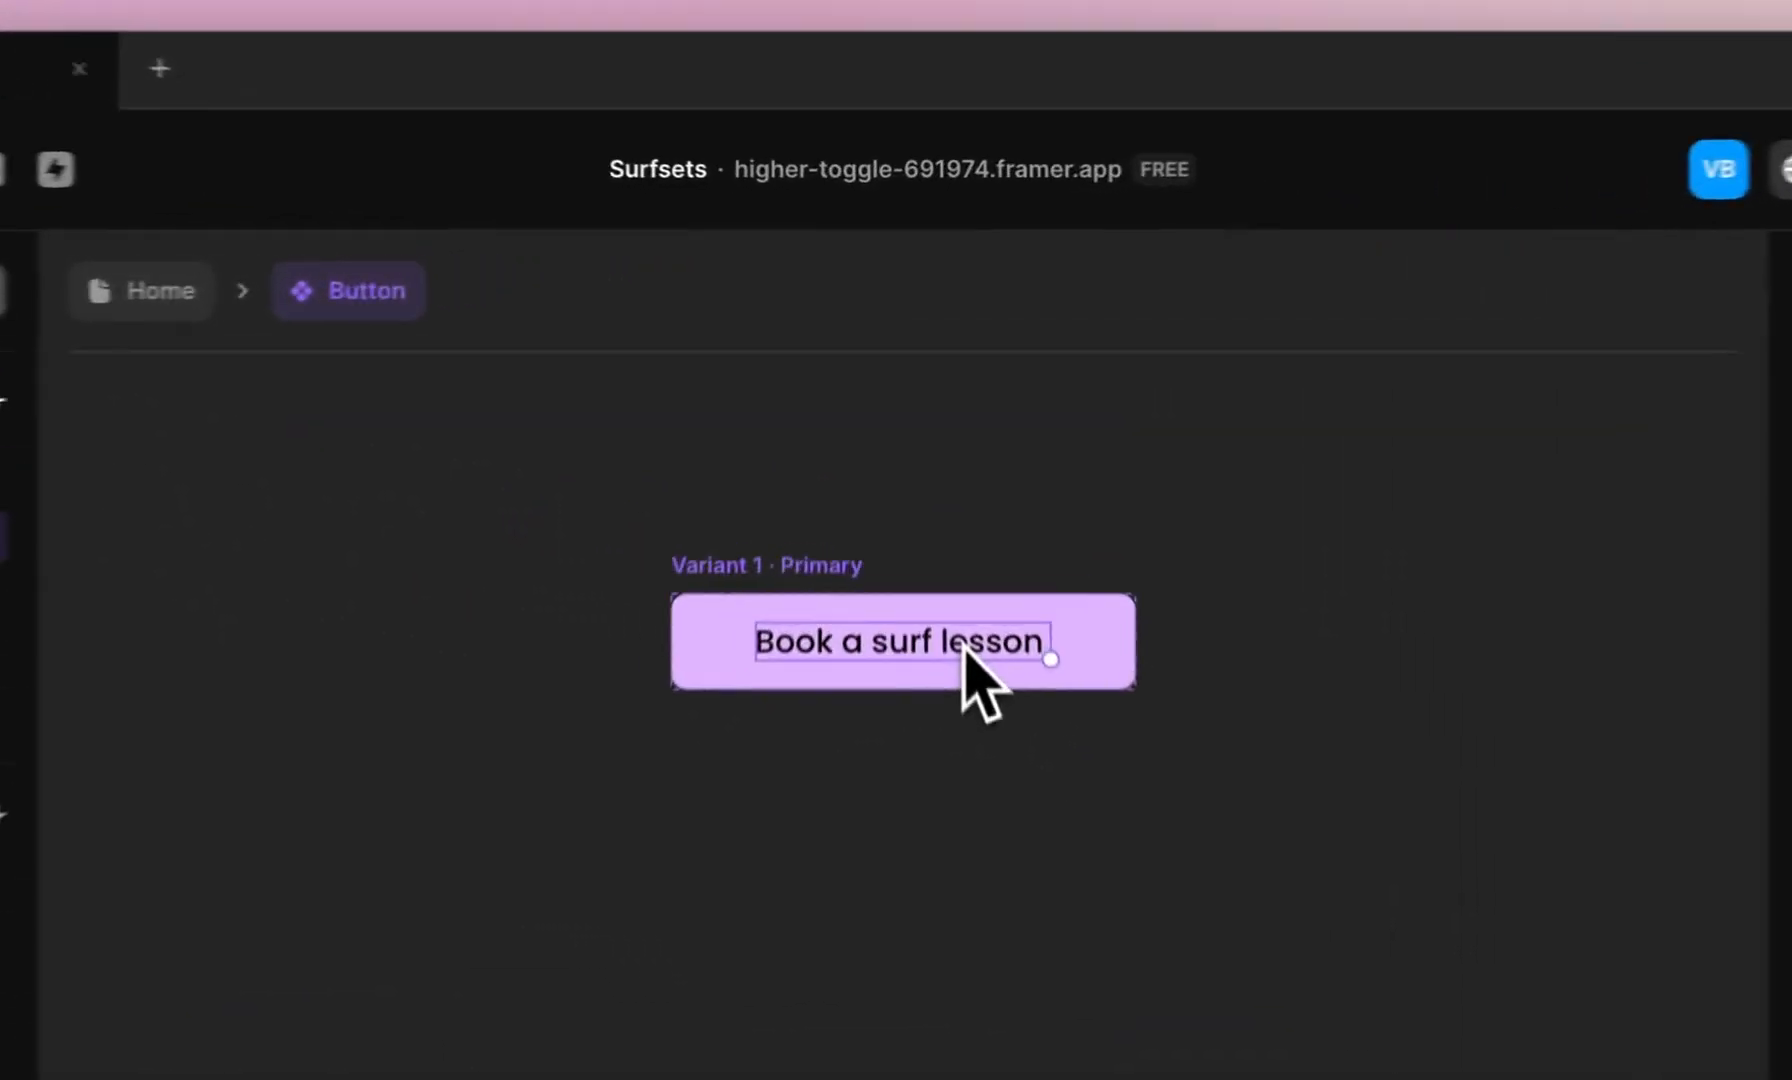
double_click(926, 468)
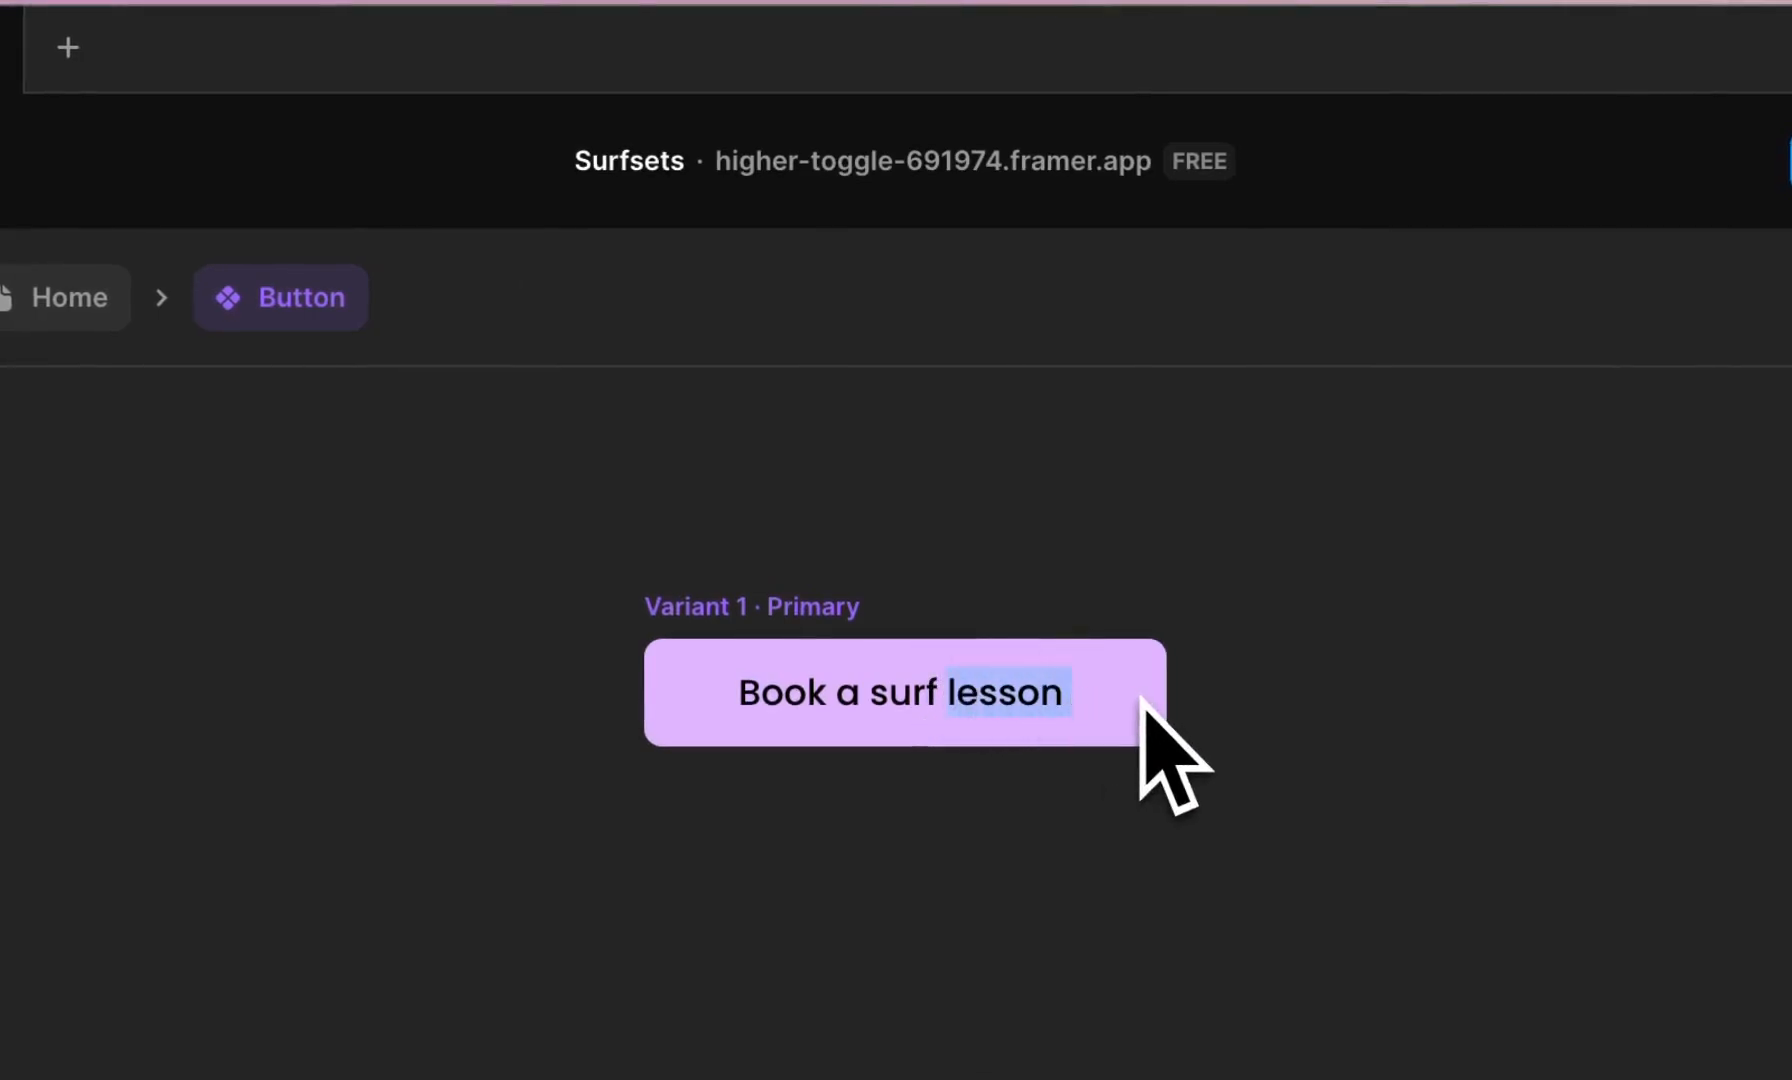
text(session)
key(Escape)
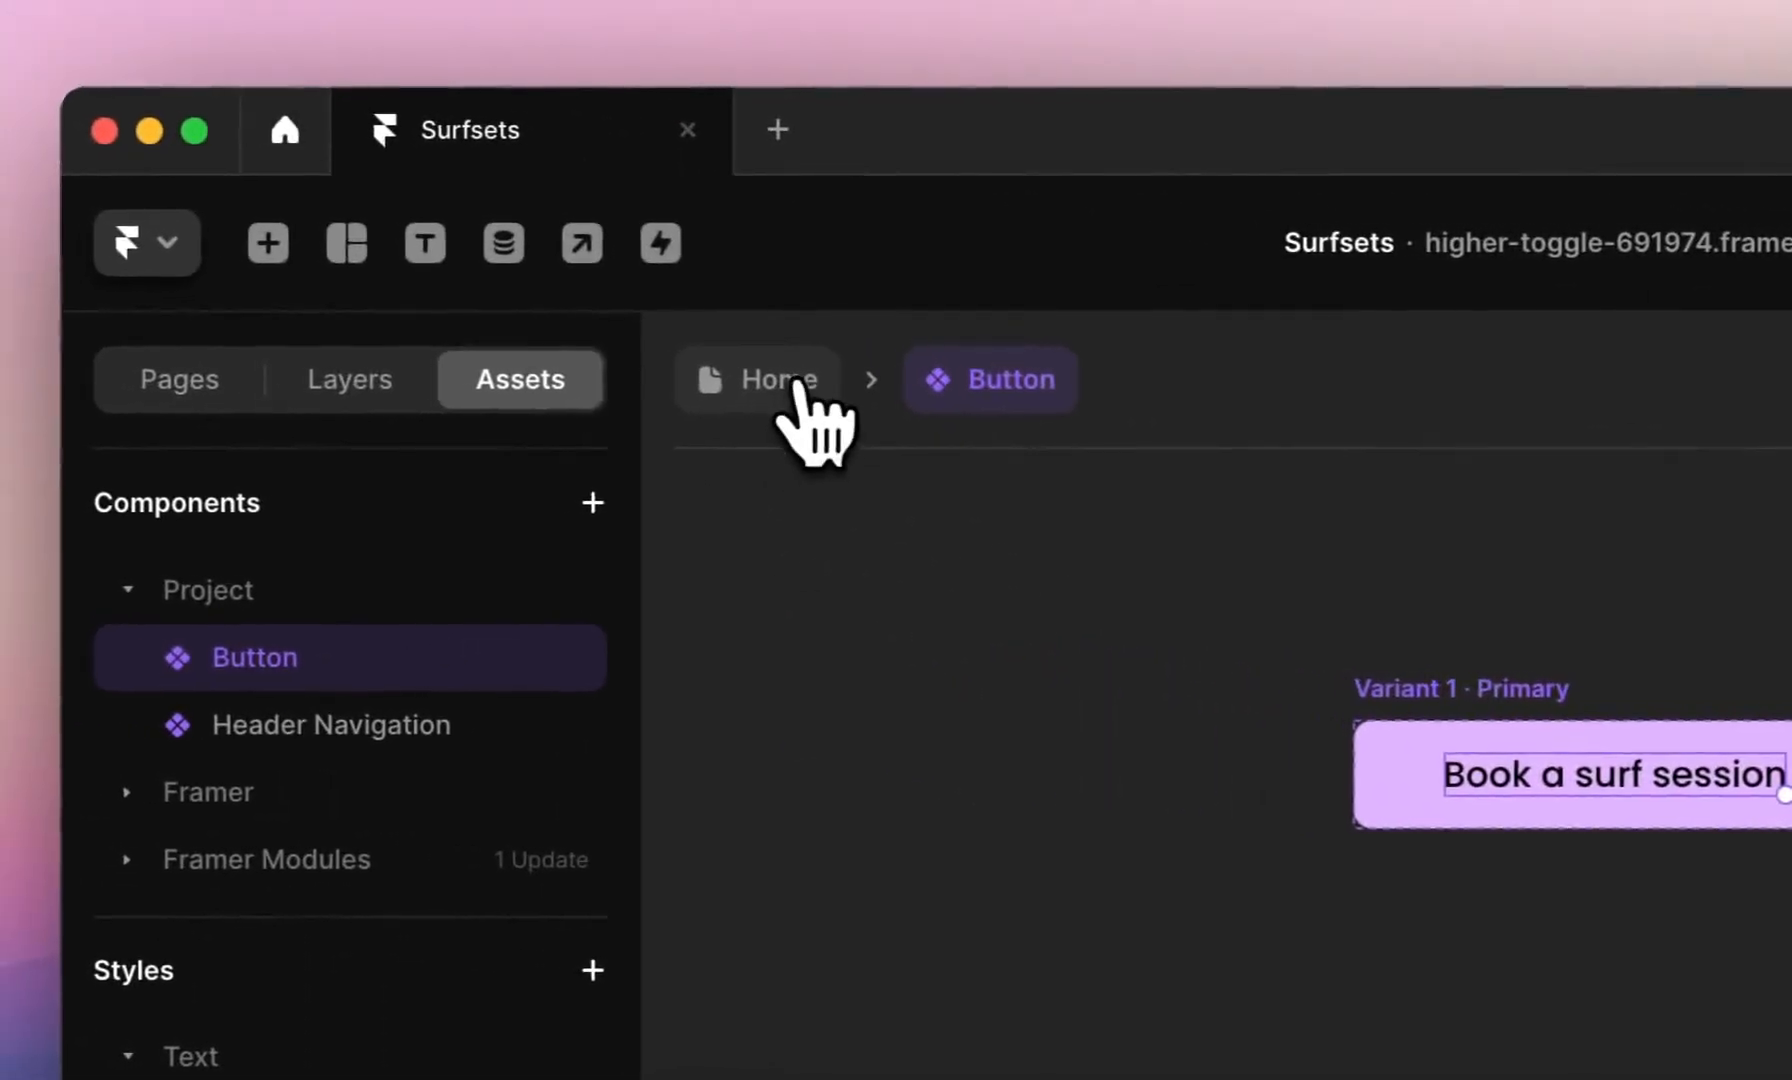
- Go back to the Home page, detach the hero button instance from its component and undo the detachment
click(69, 297)
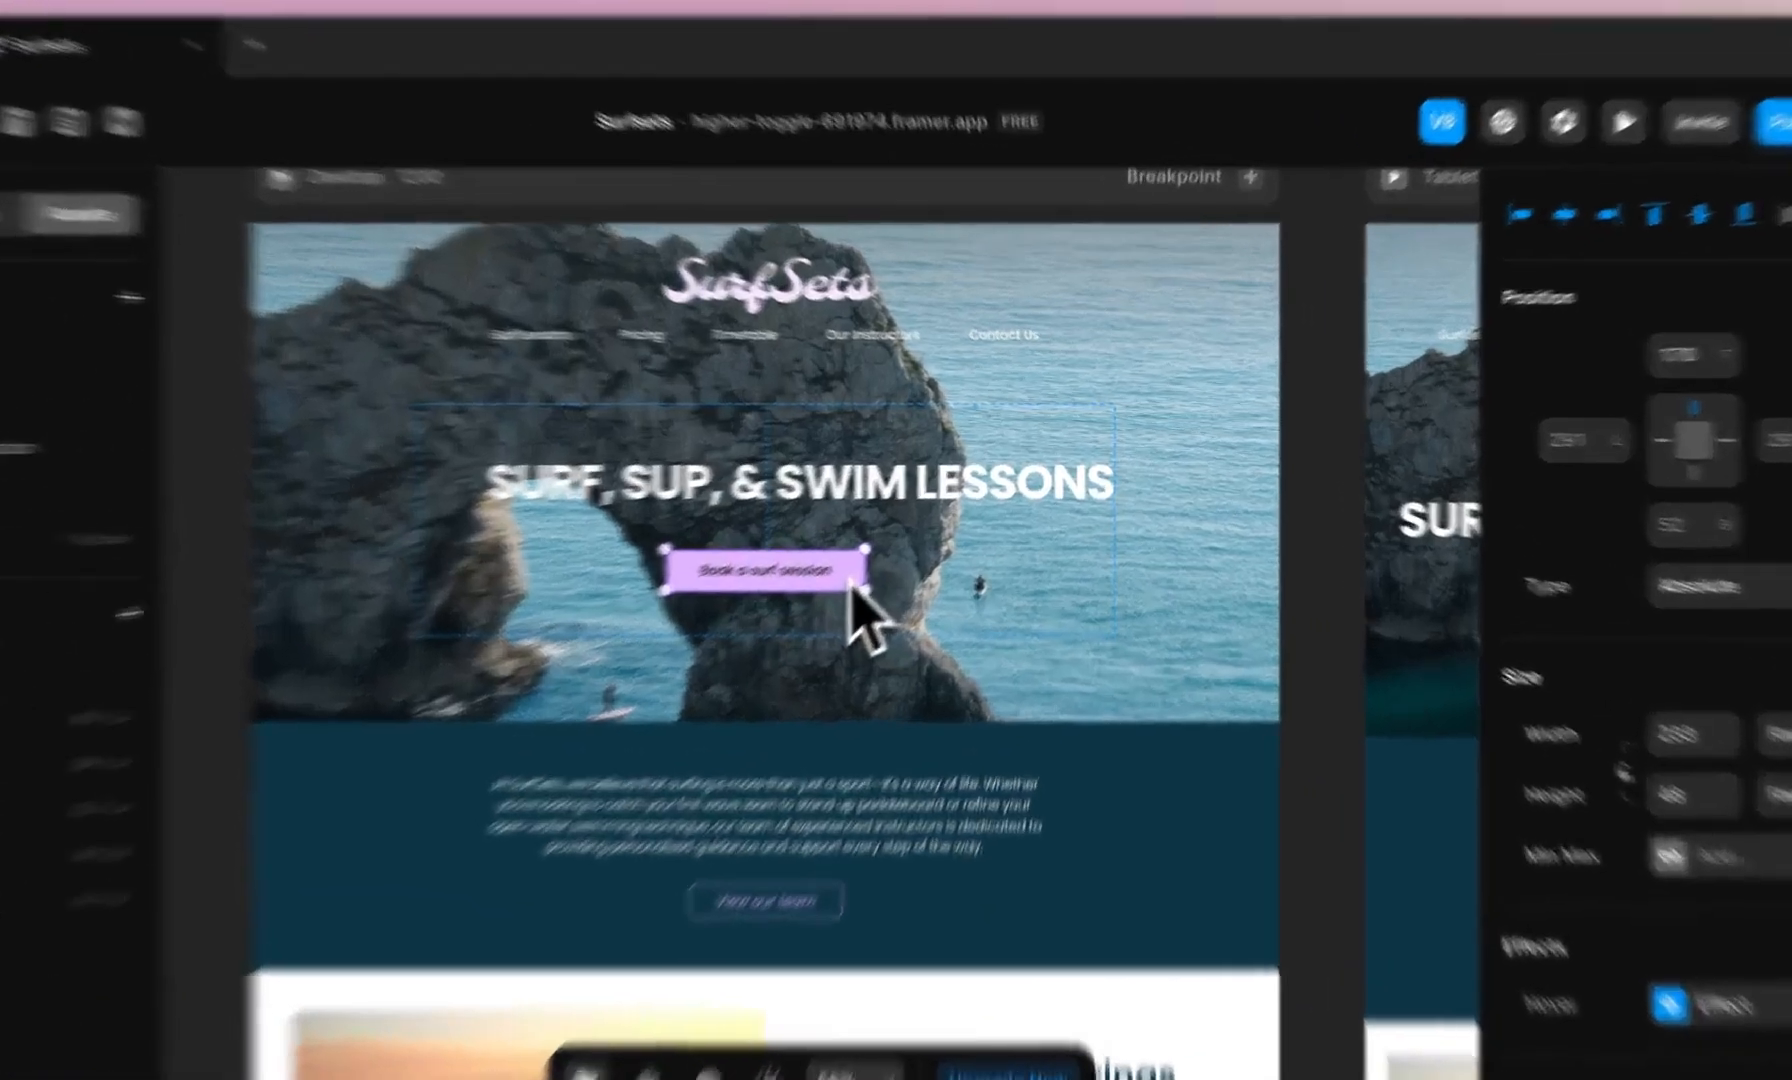
right_click(928, 532)
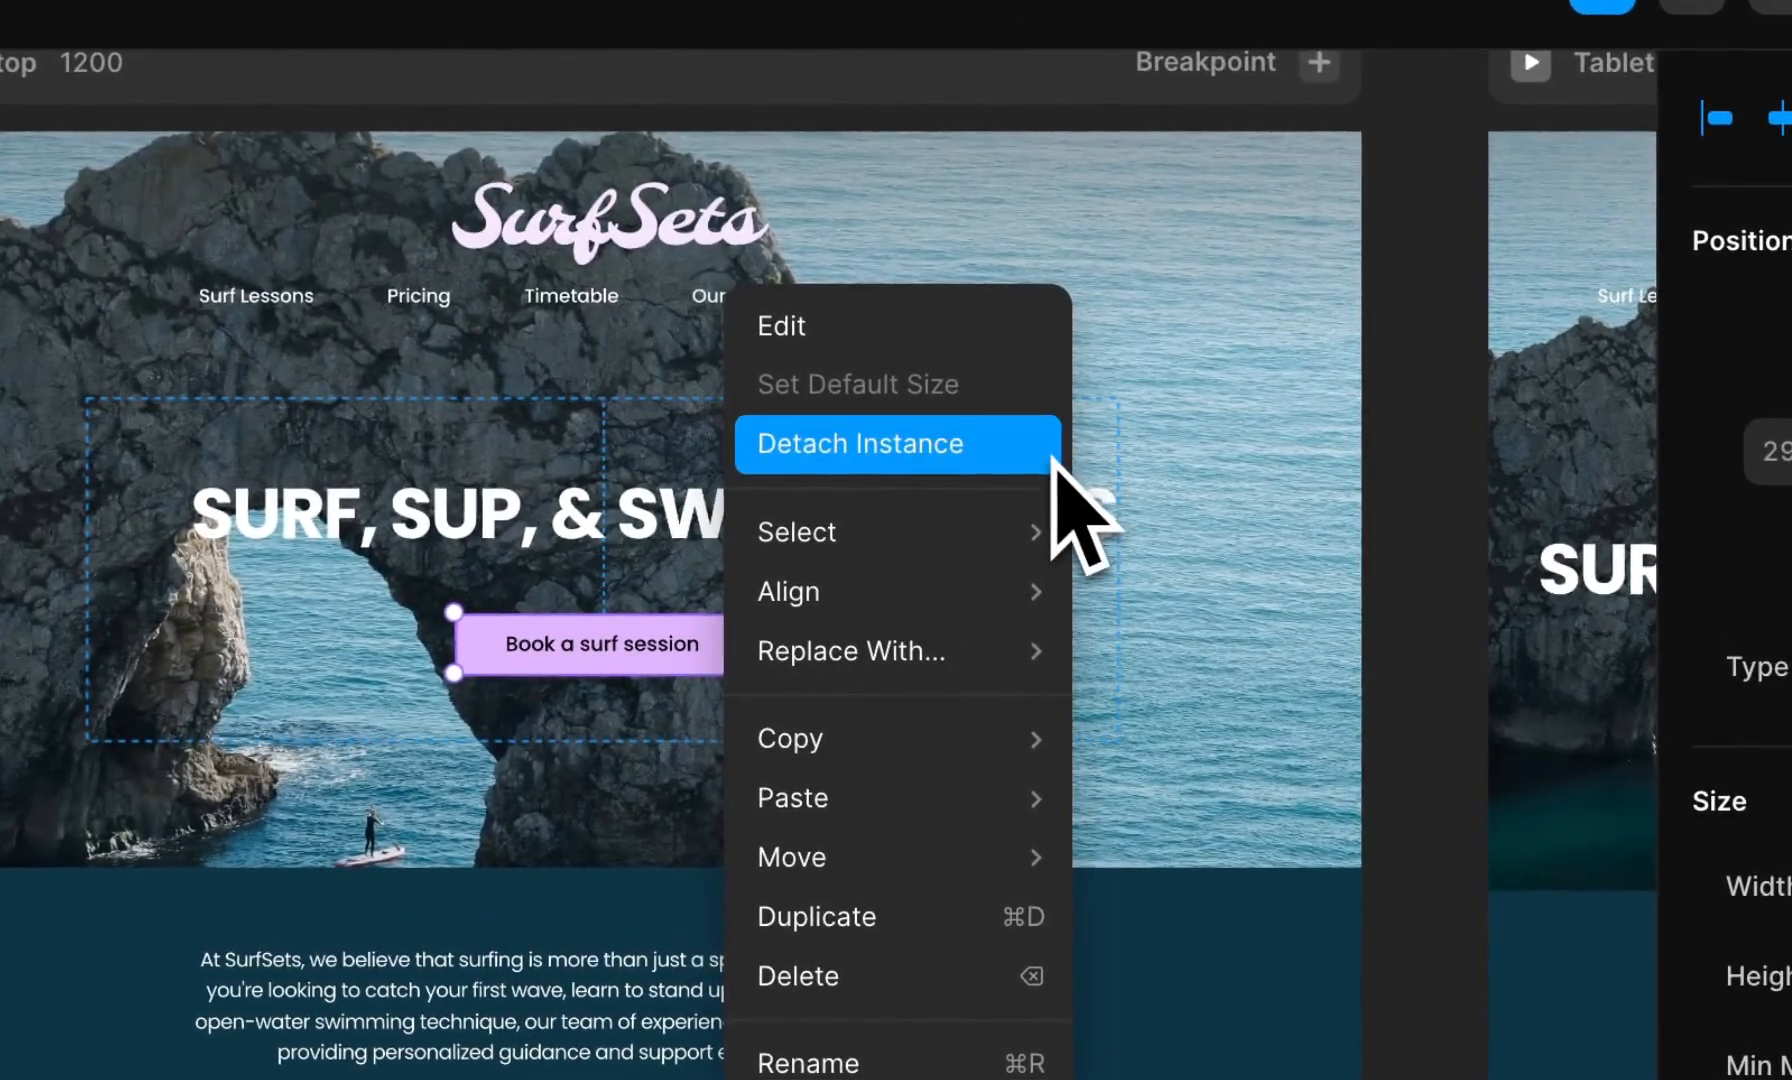
click(1050, 458)
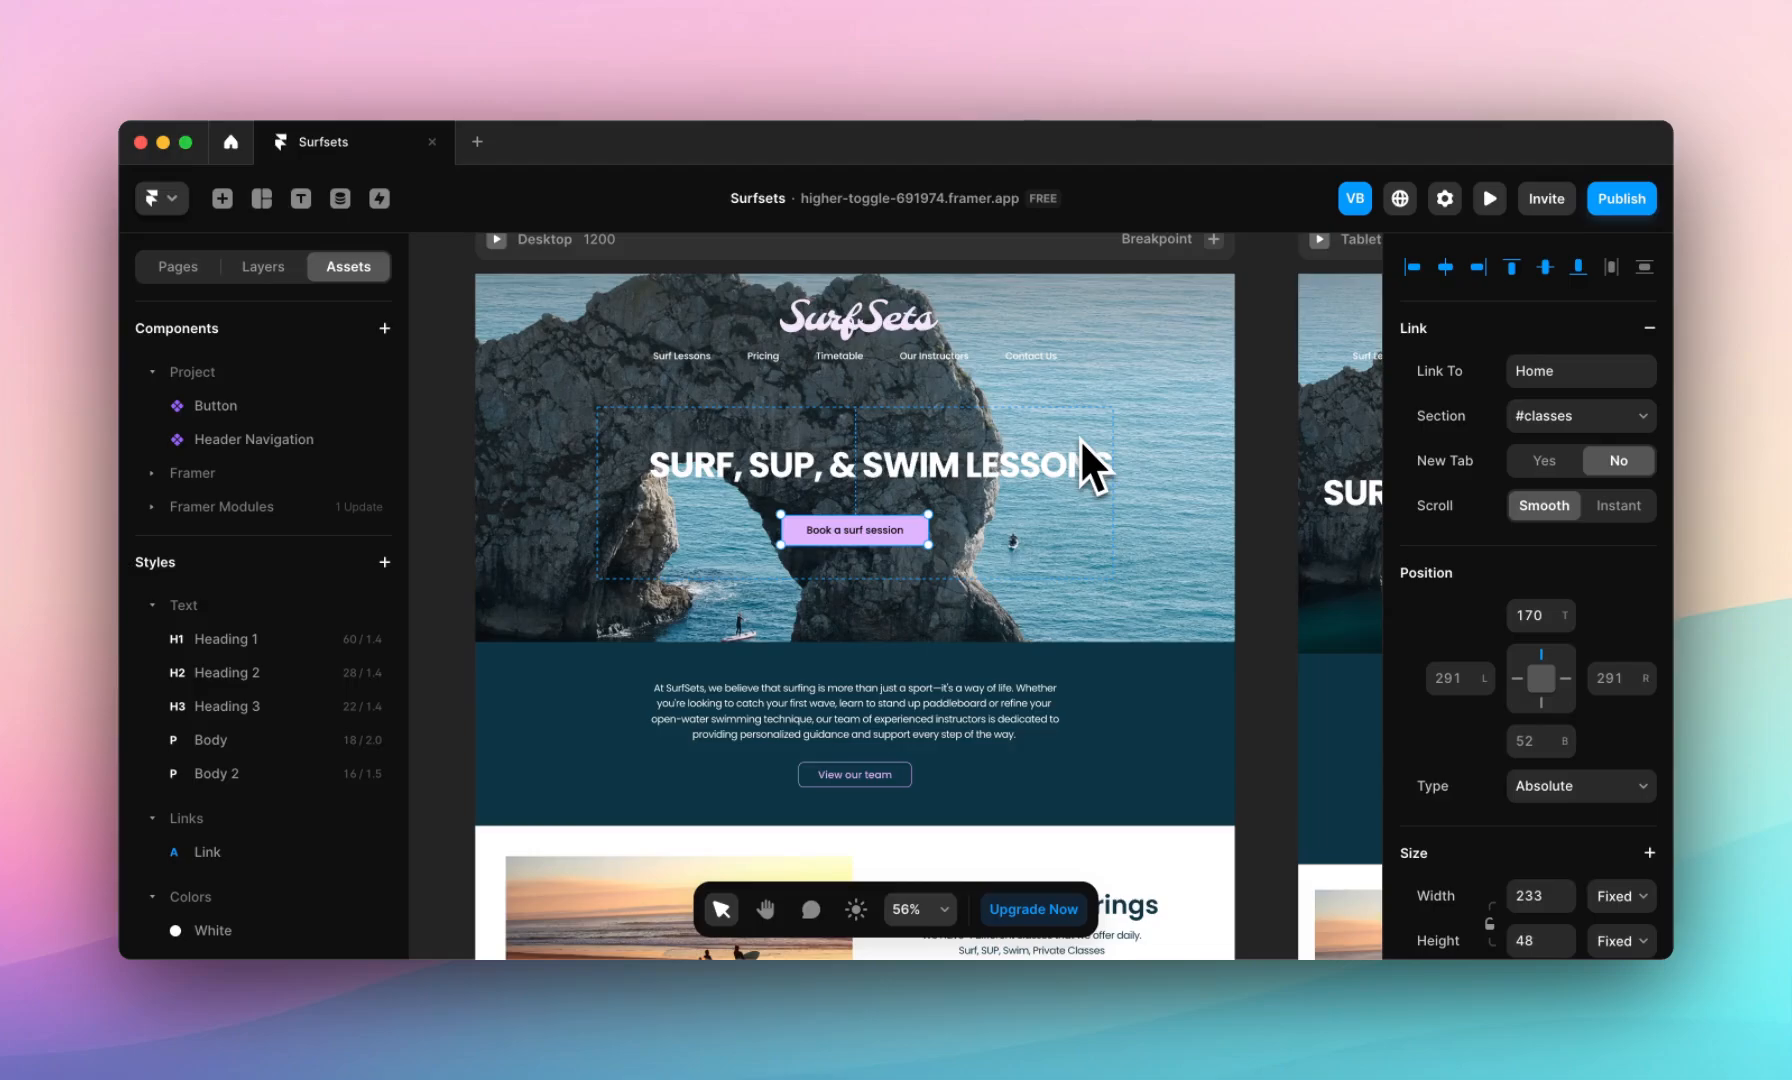
key(super+z)
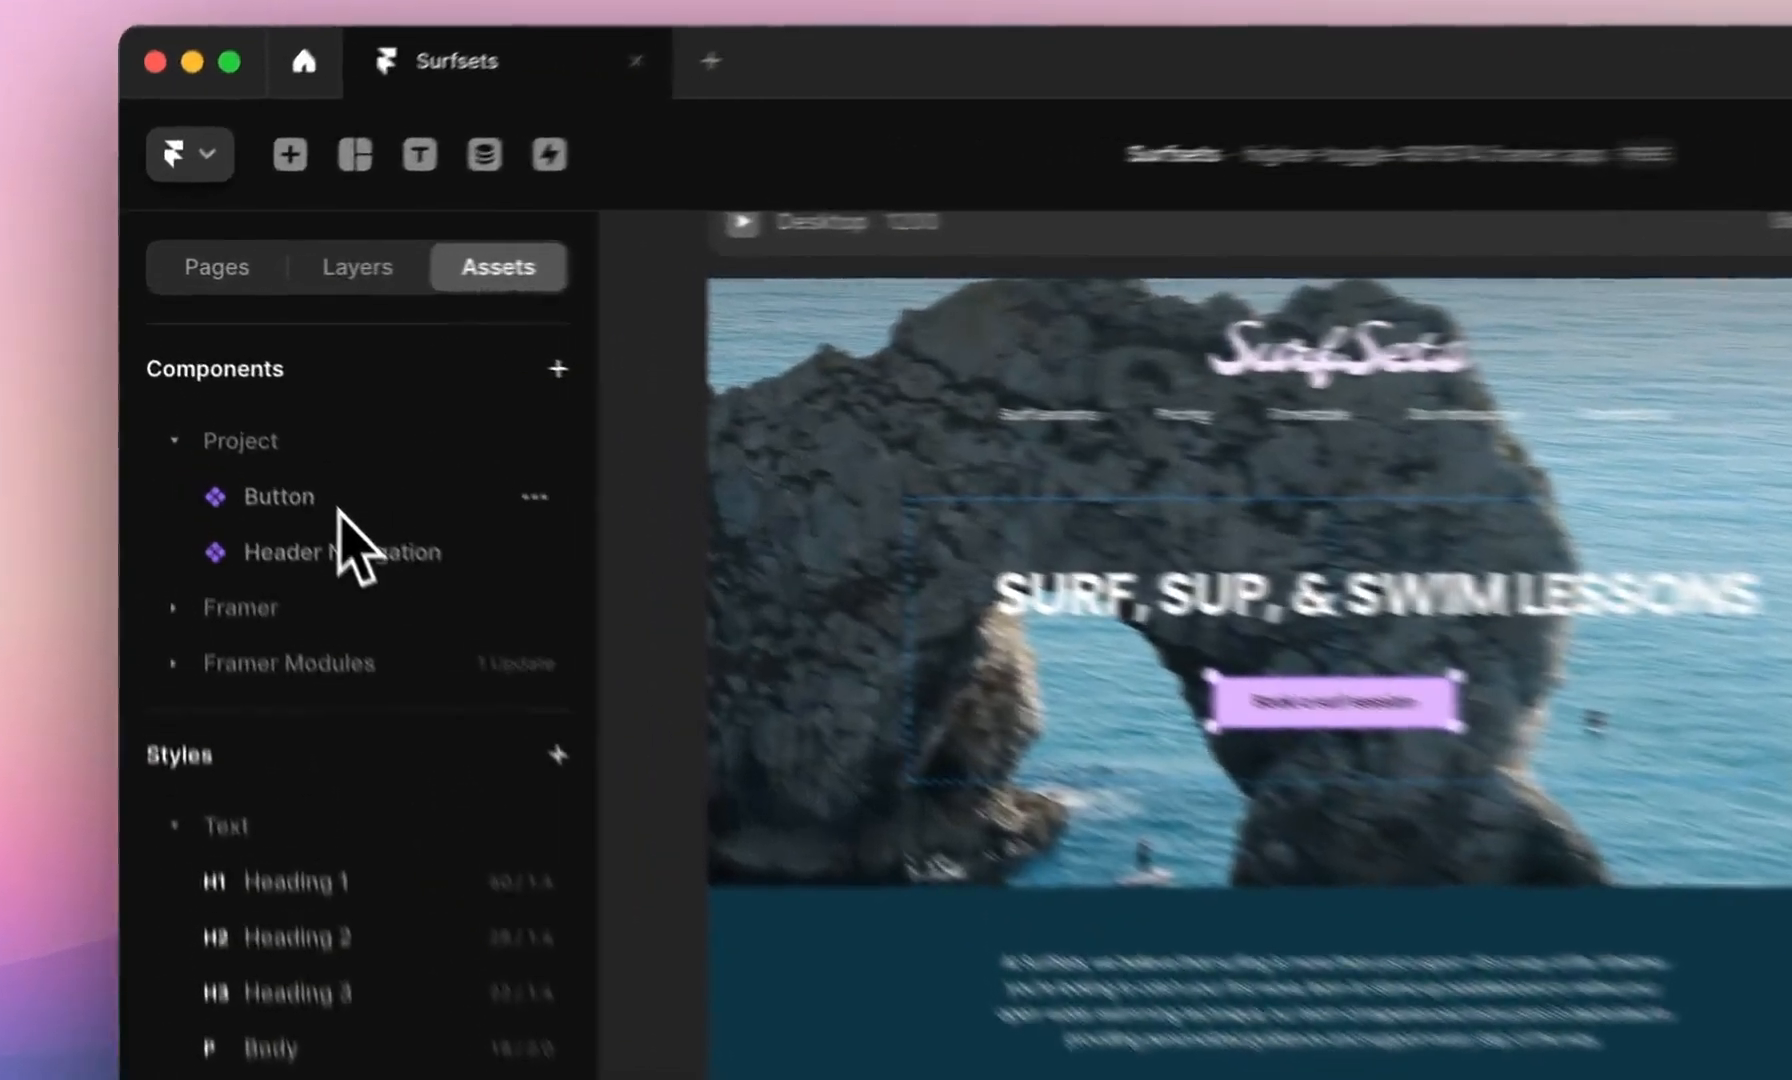
- Reopen the Button component from the project assets and set its label to "Book a surf lesson"
click(255, 414)
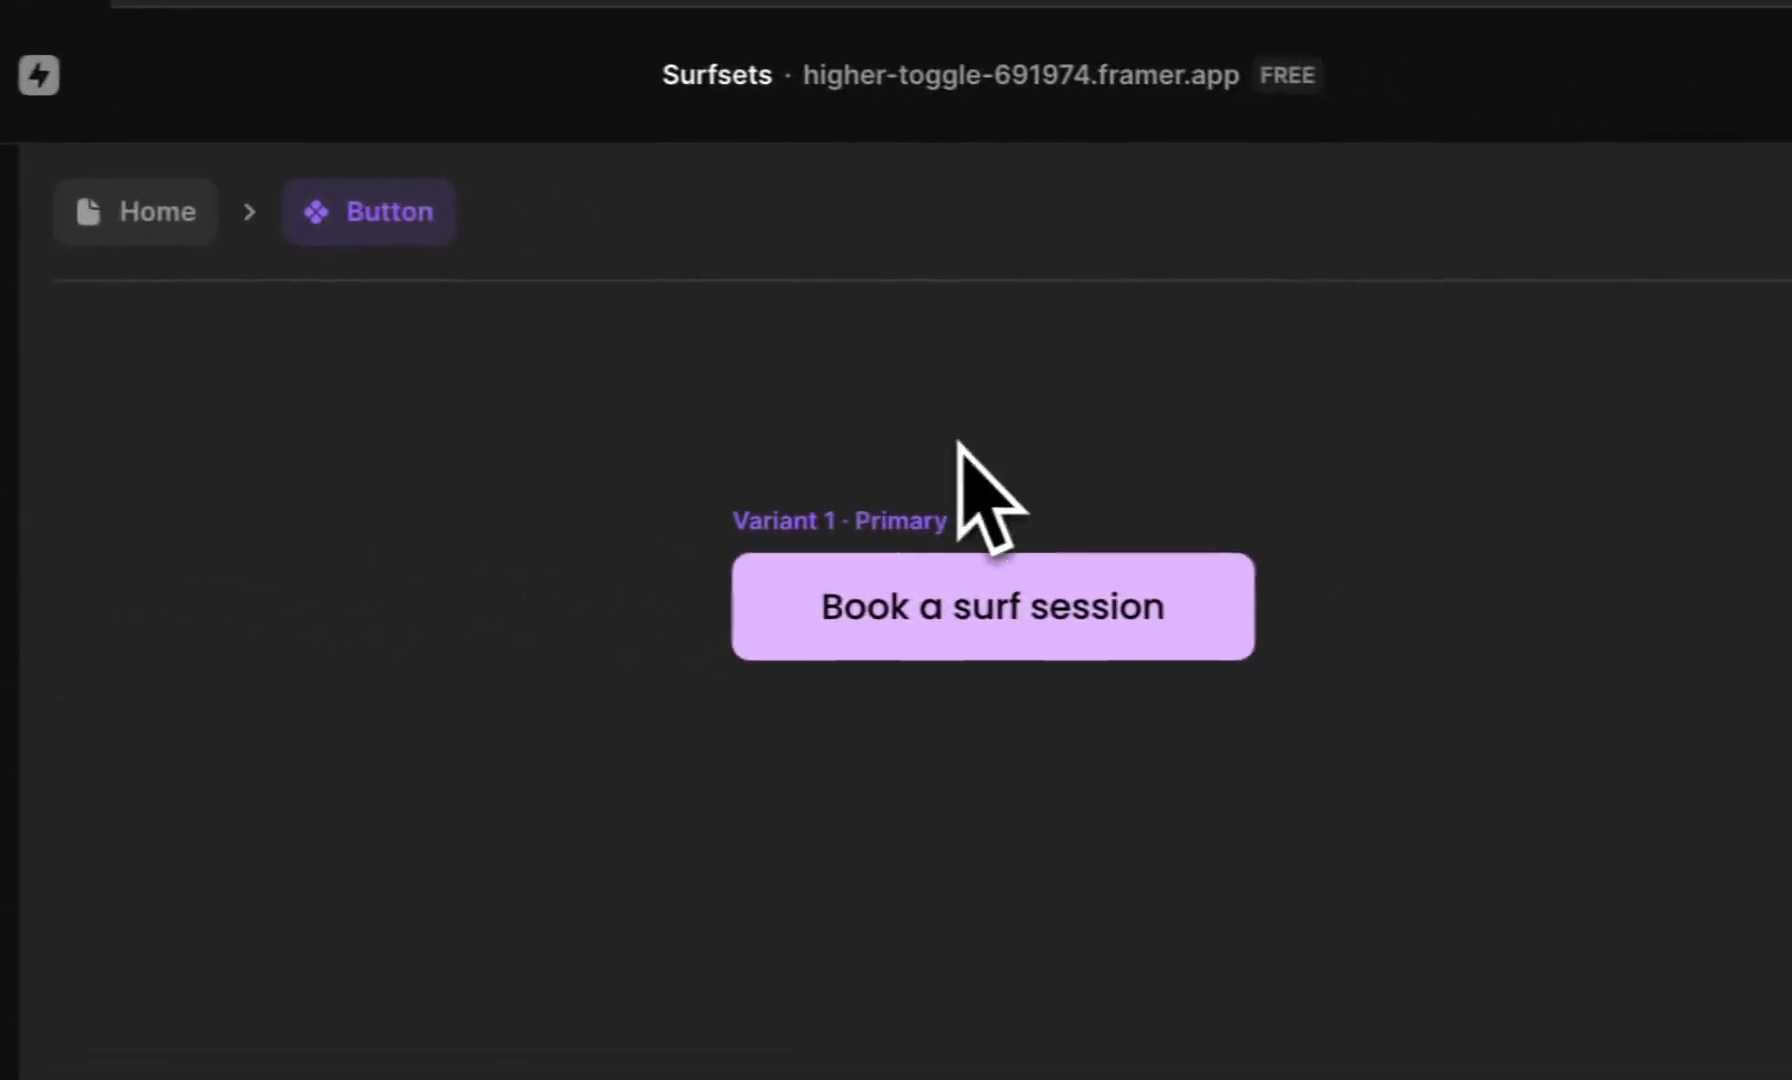
double_click(1085, 618)
double_click(1059, 620)
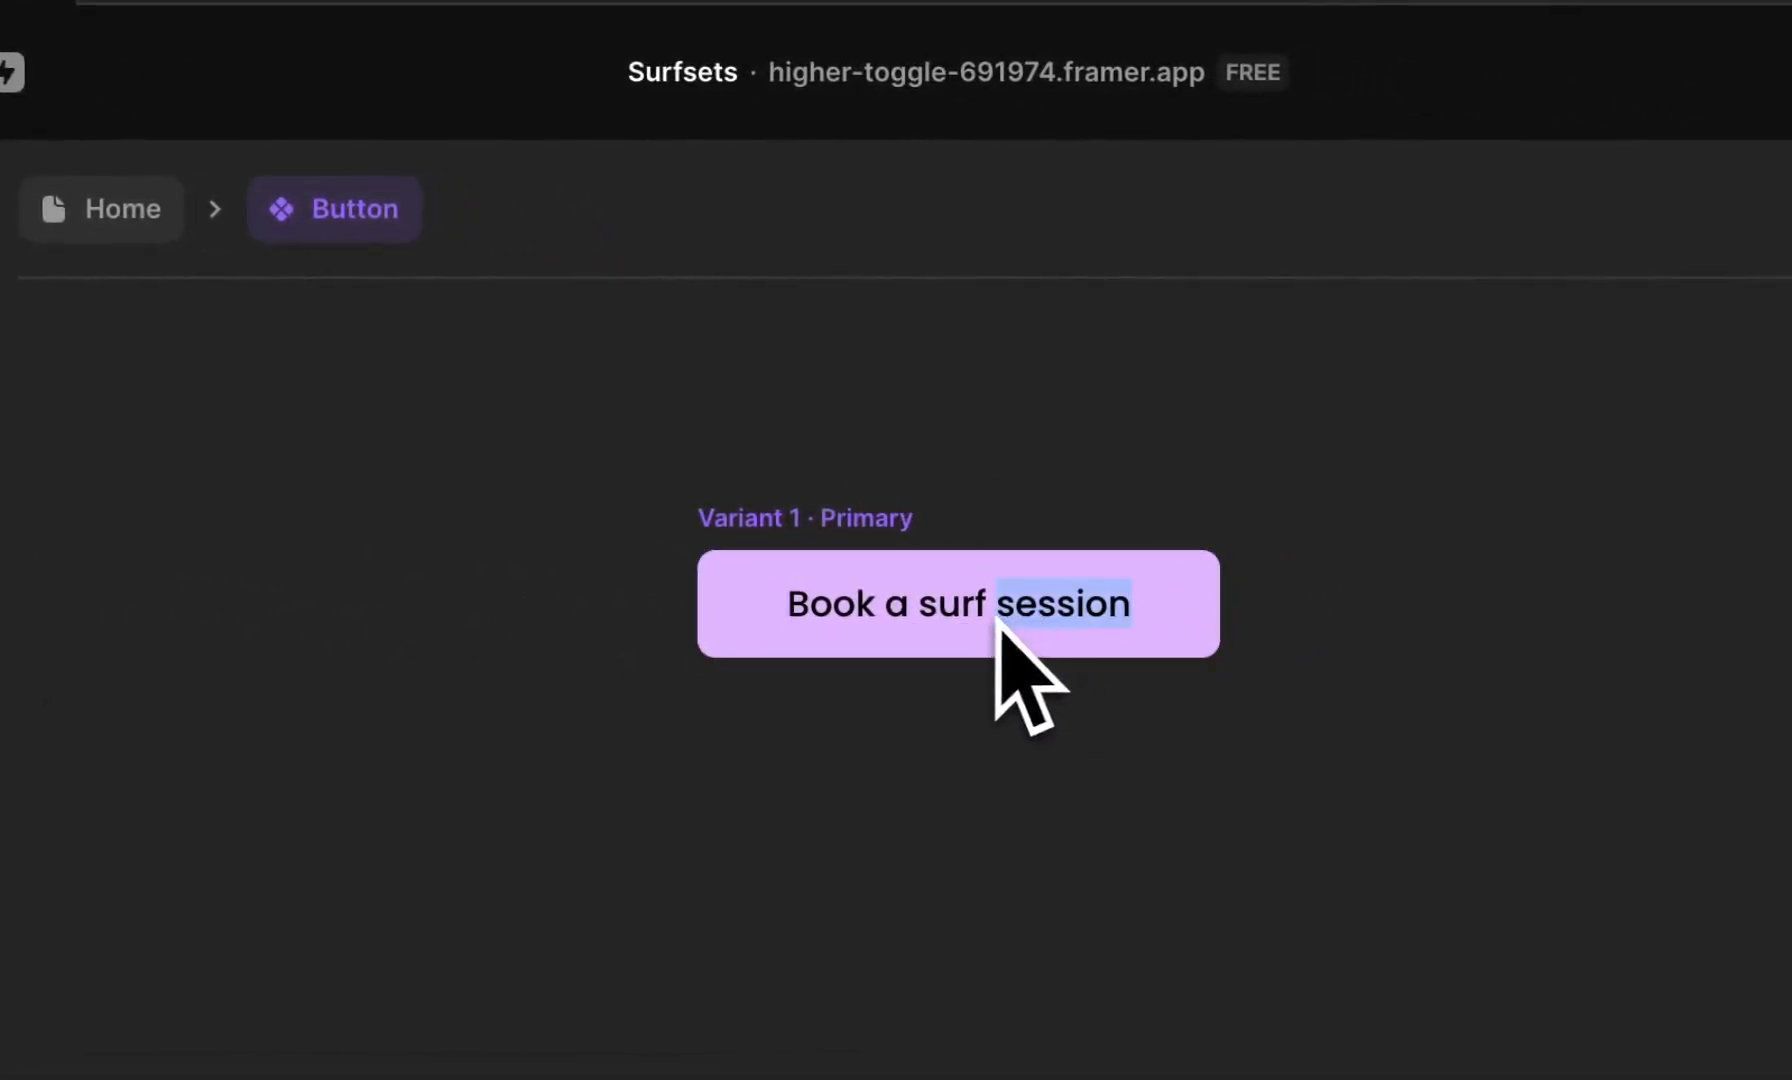
text(lesson)
key(Escape)
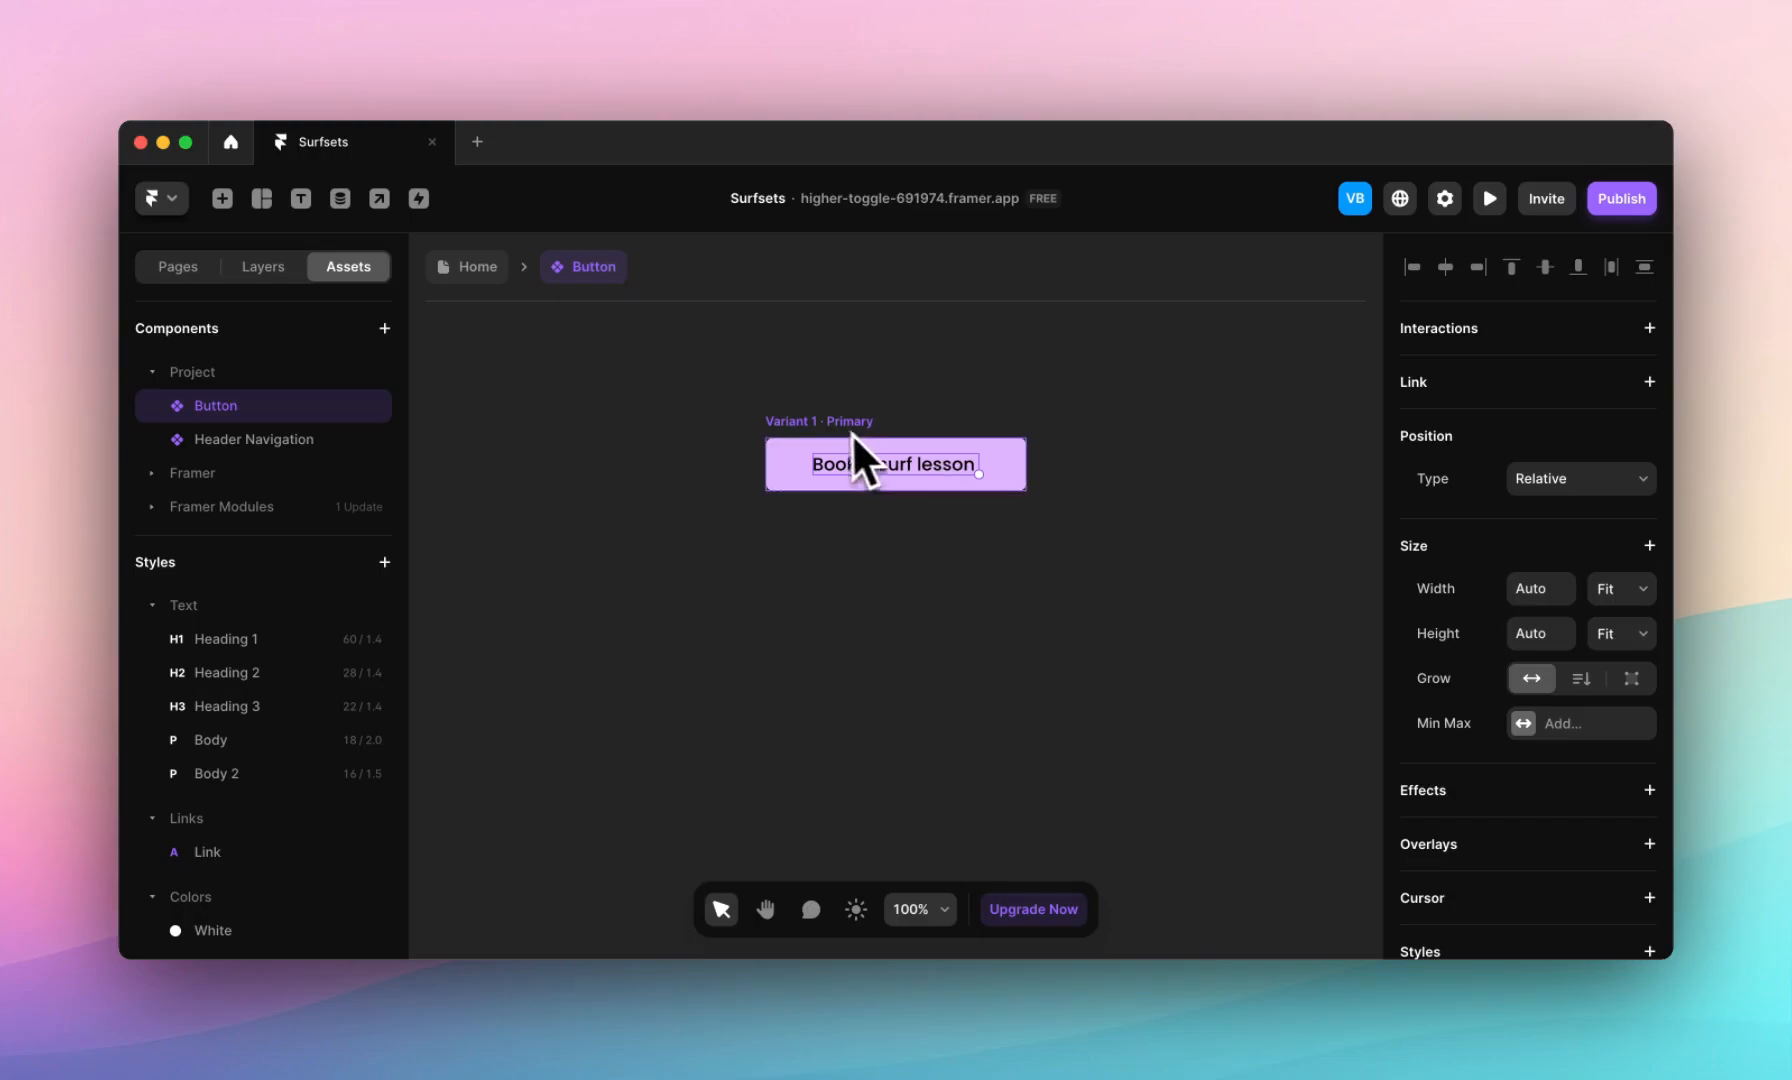
- Create a plain text variable from the button label's content, check its name and default text, and close the variables window
scroll(1646, 521, down, 15)
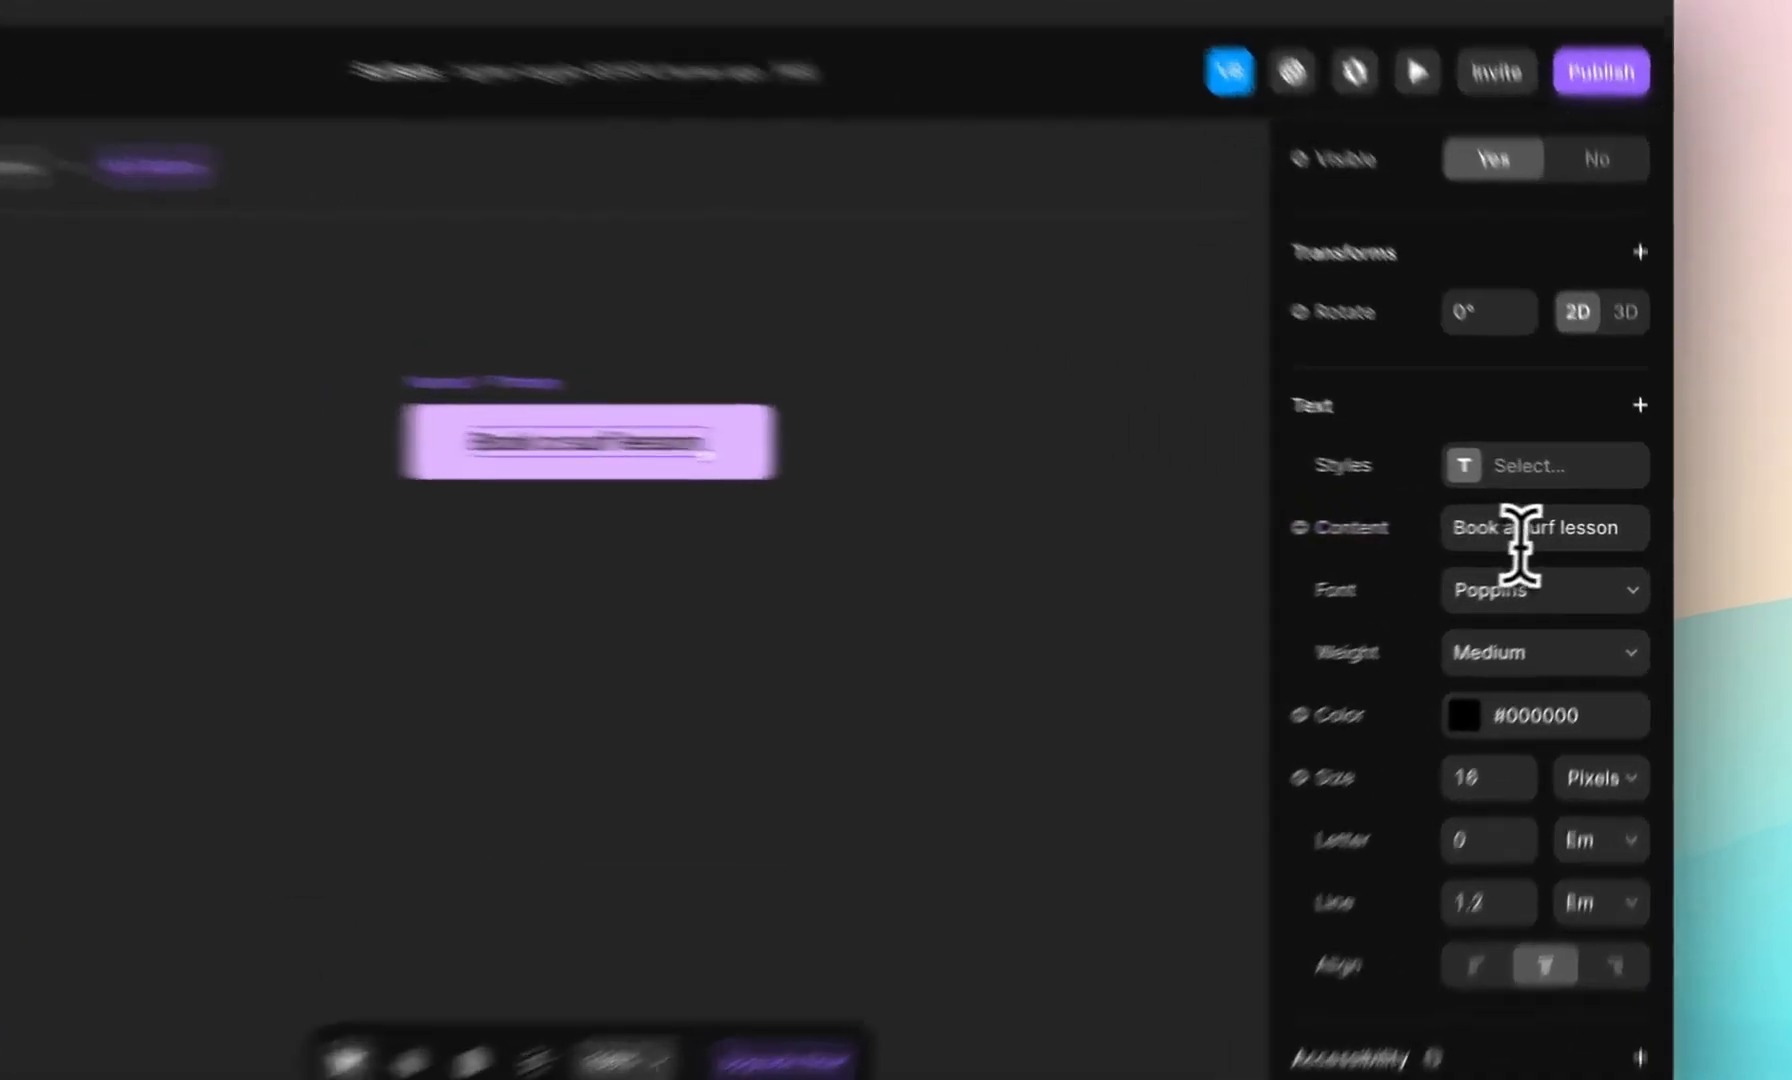
click(1565, 526)
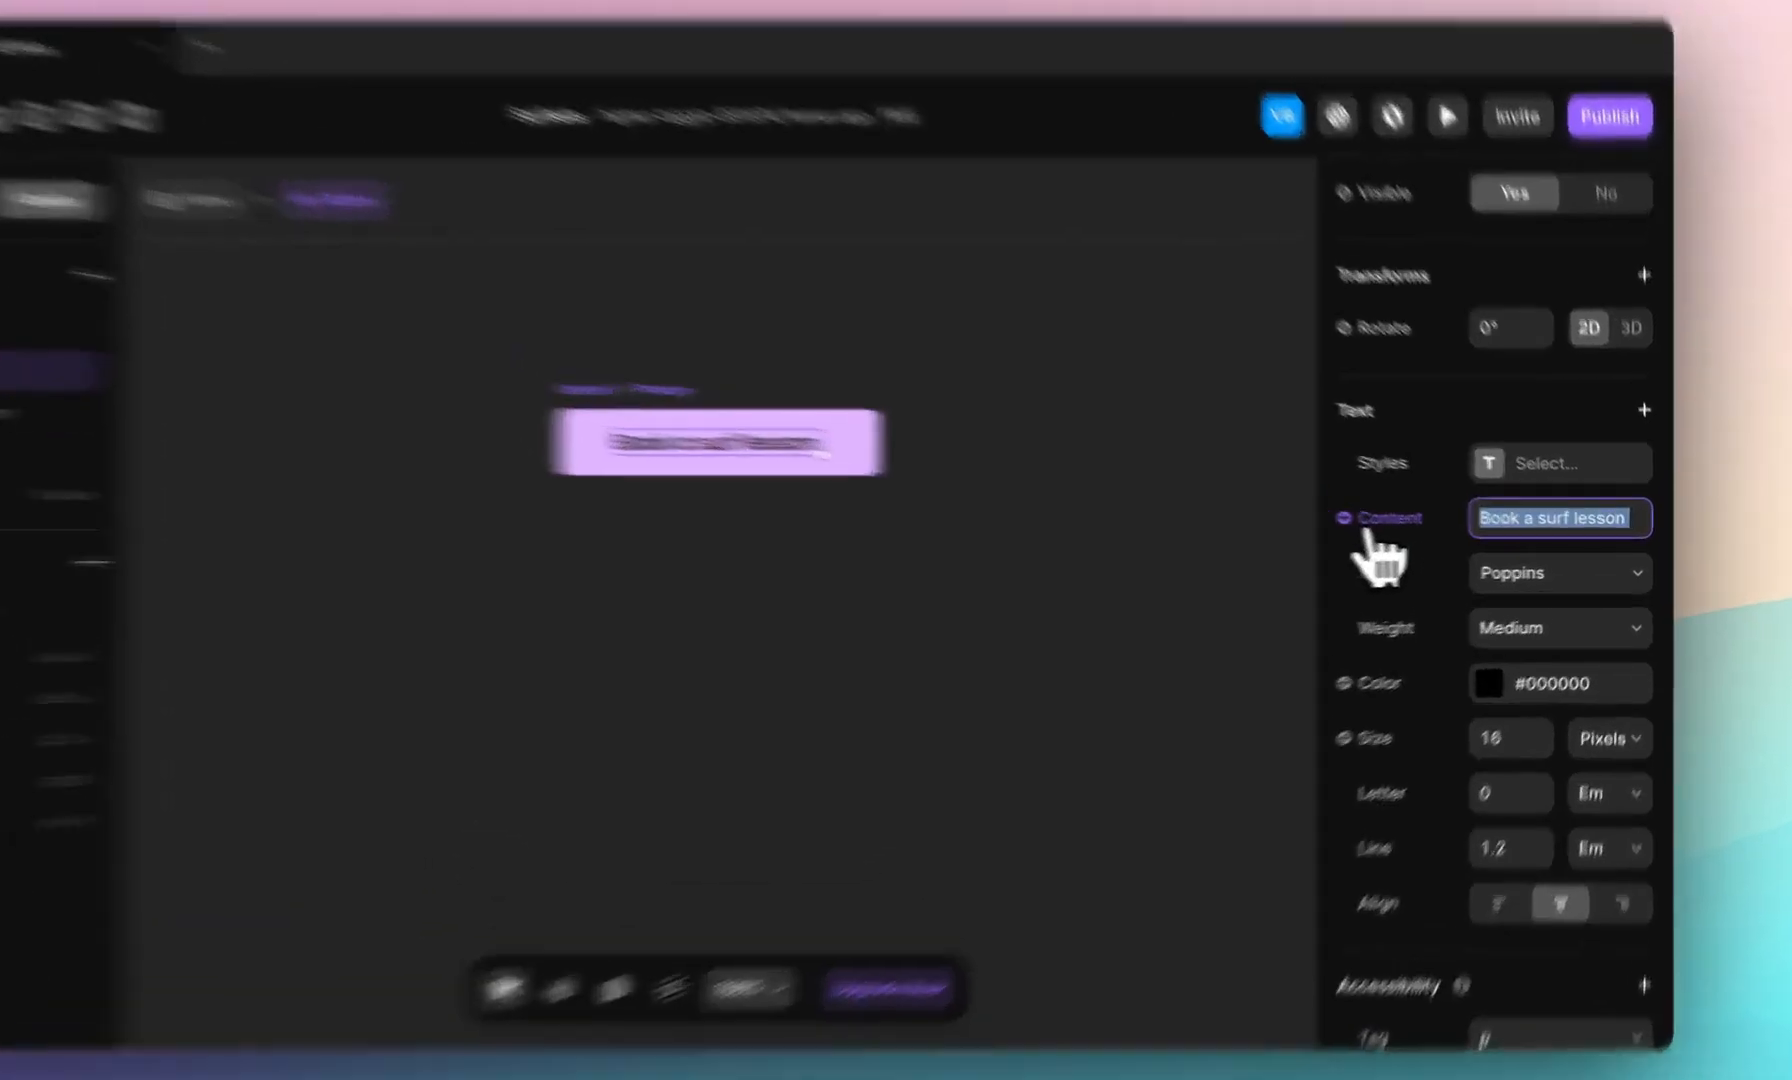
click(1430, 542)
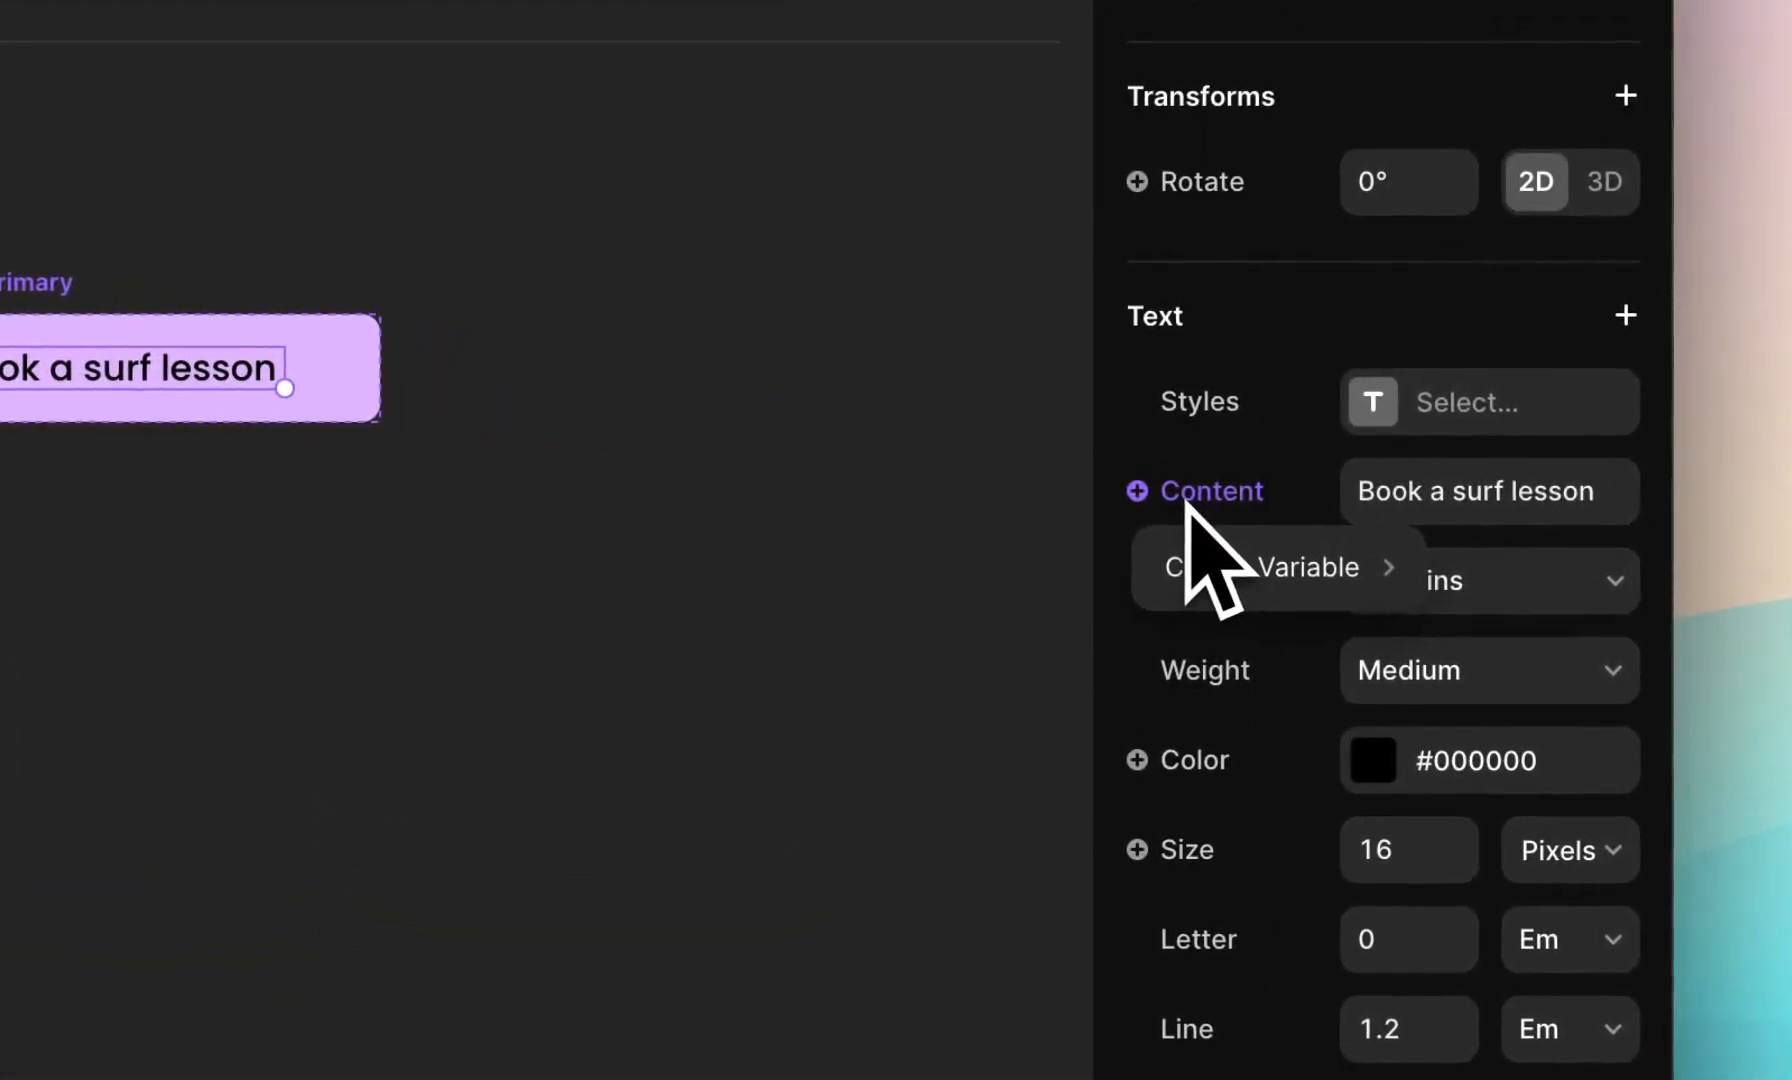
mouse_move(1336, 552)
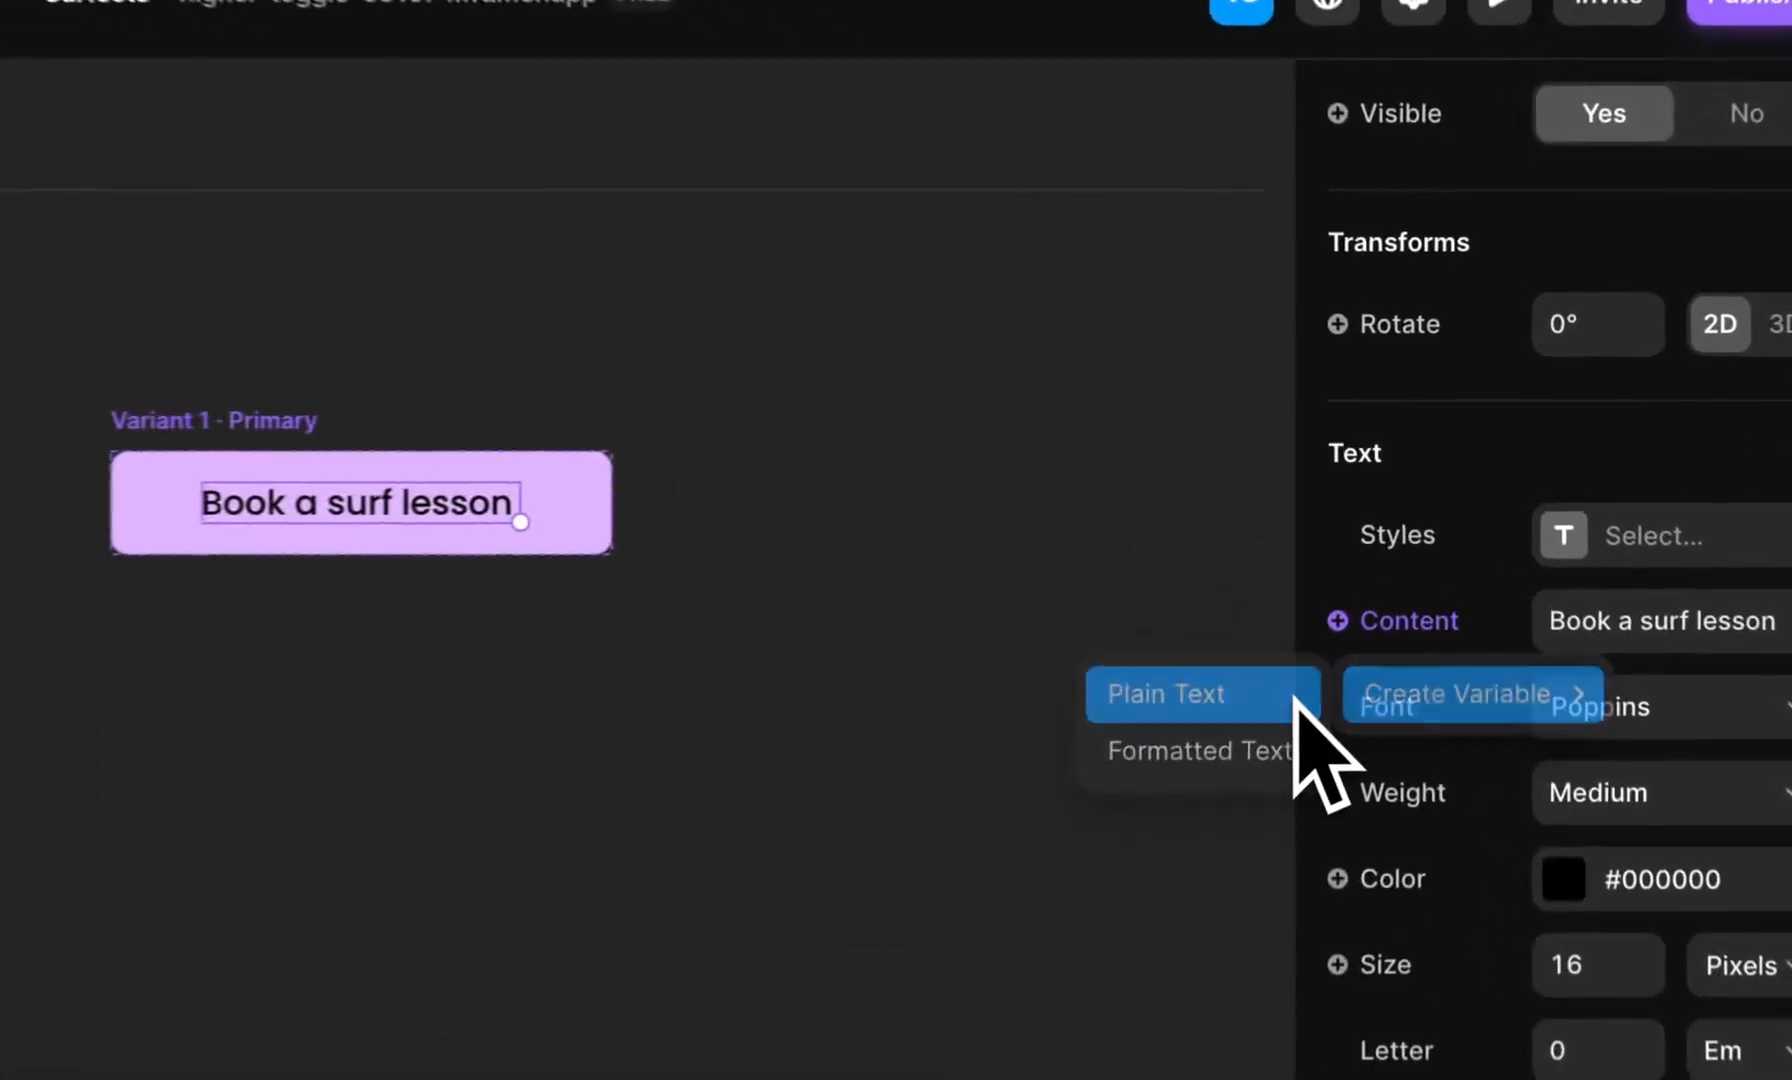
click(1382, 566)
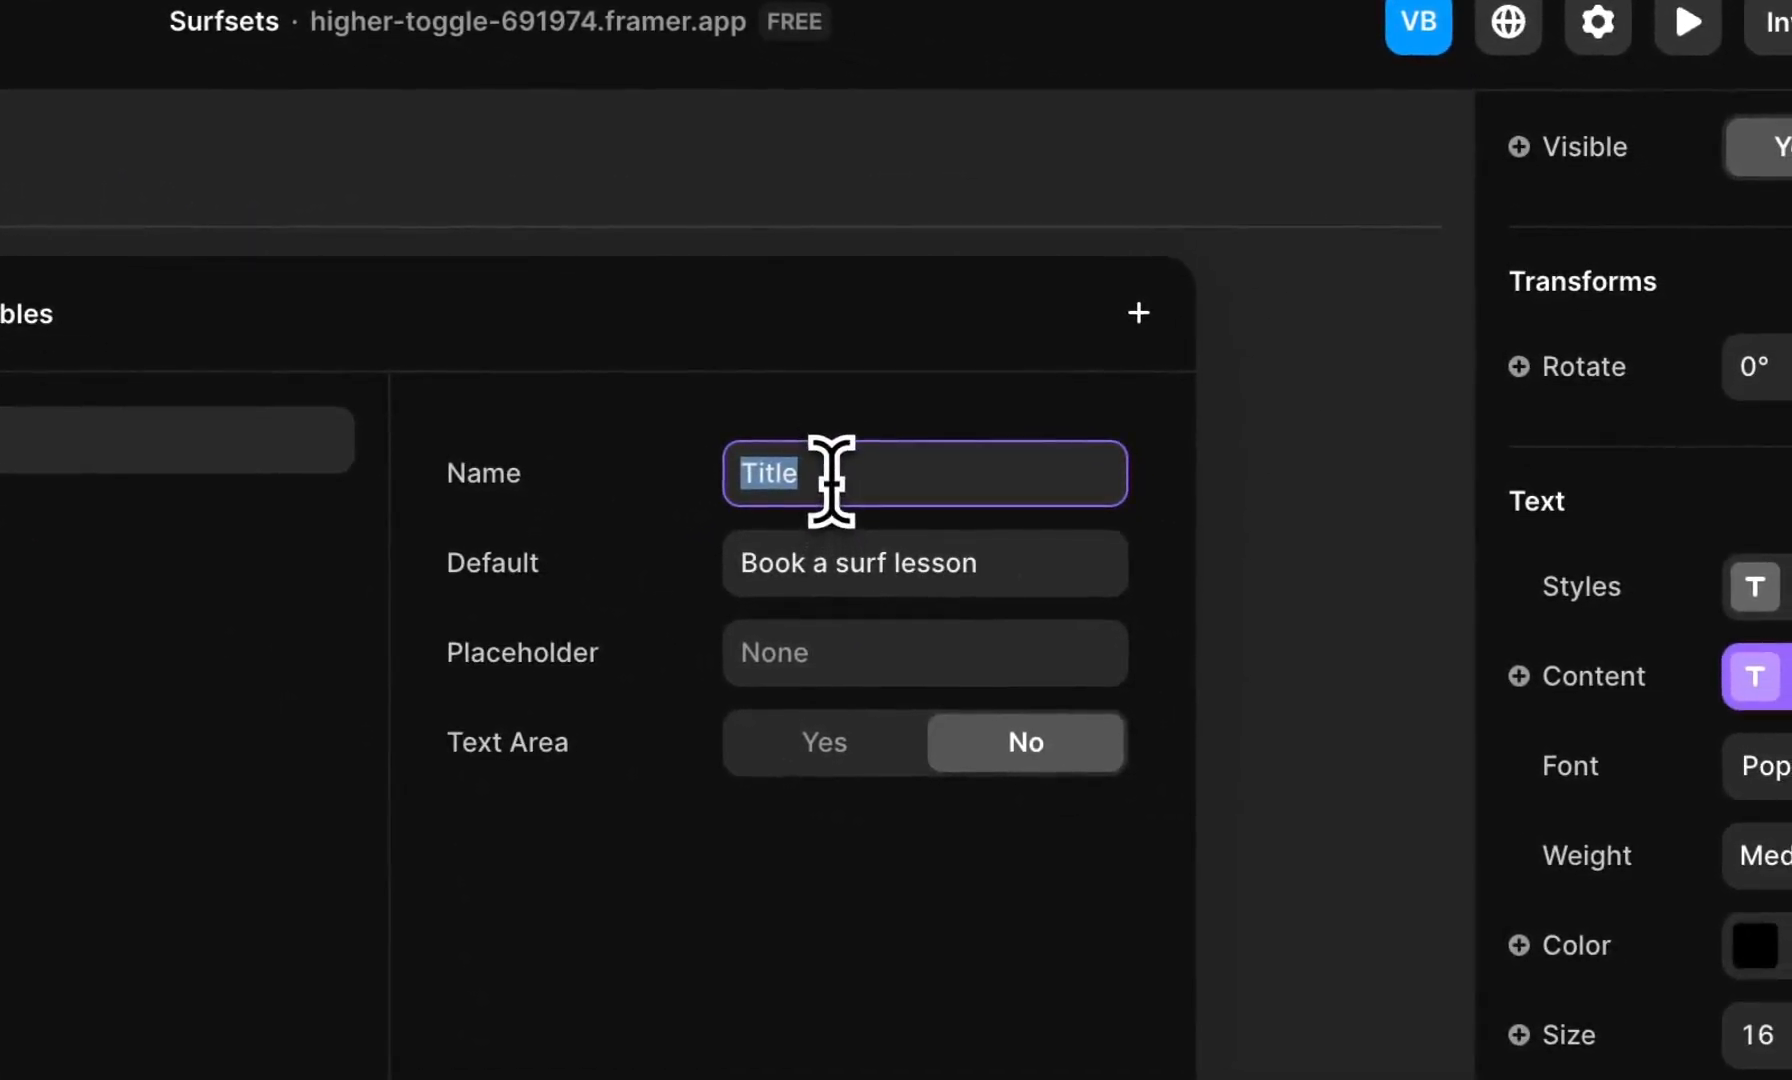
click(831, 480)
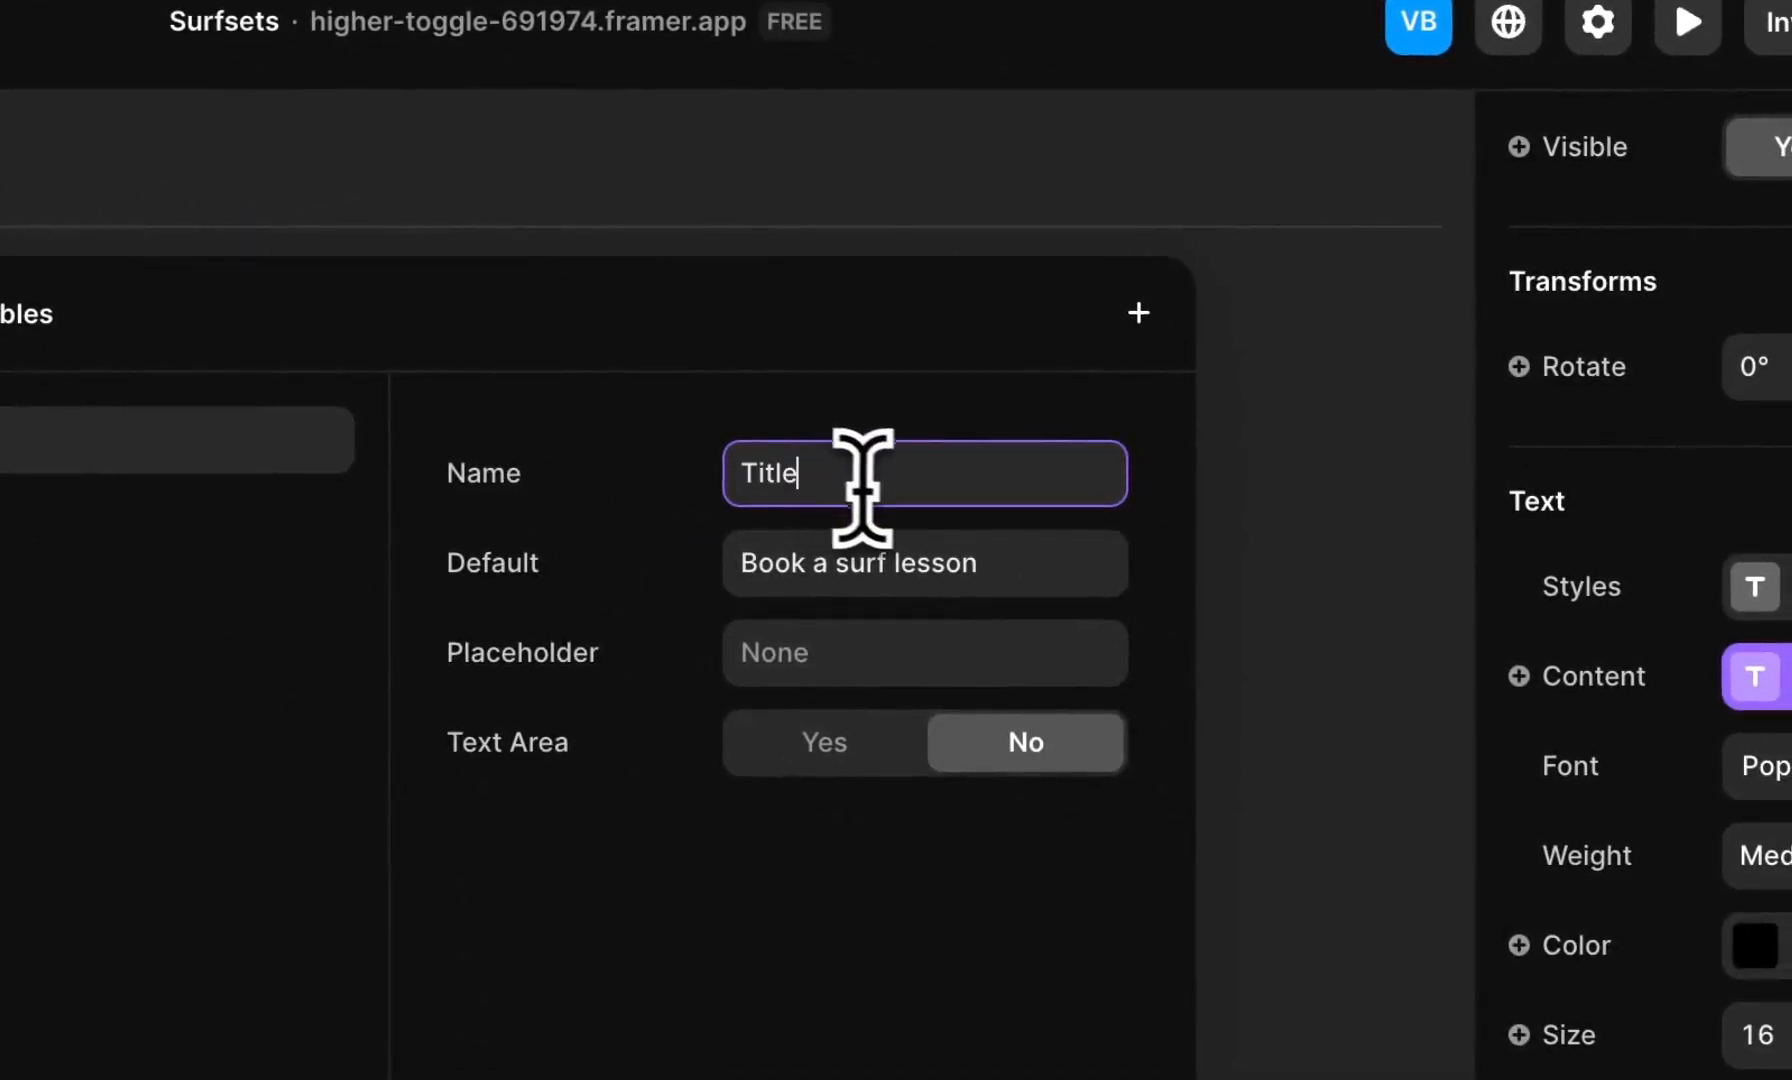
click(838, 578)
click(1091, 562)
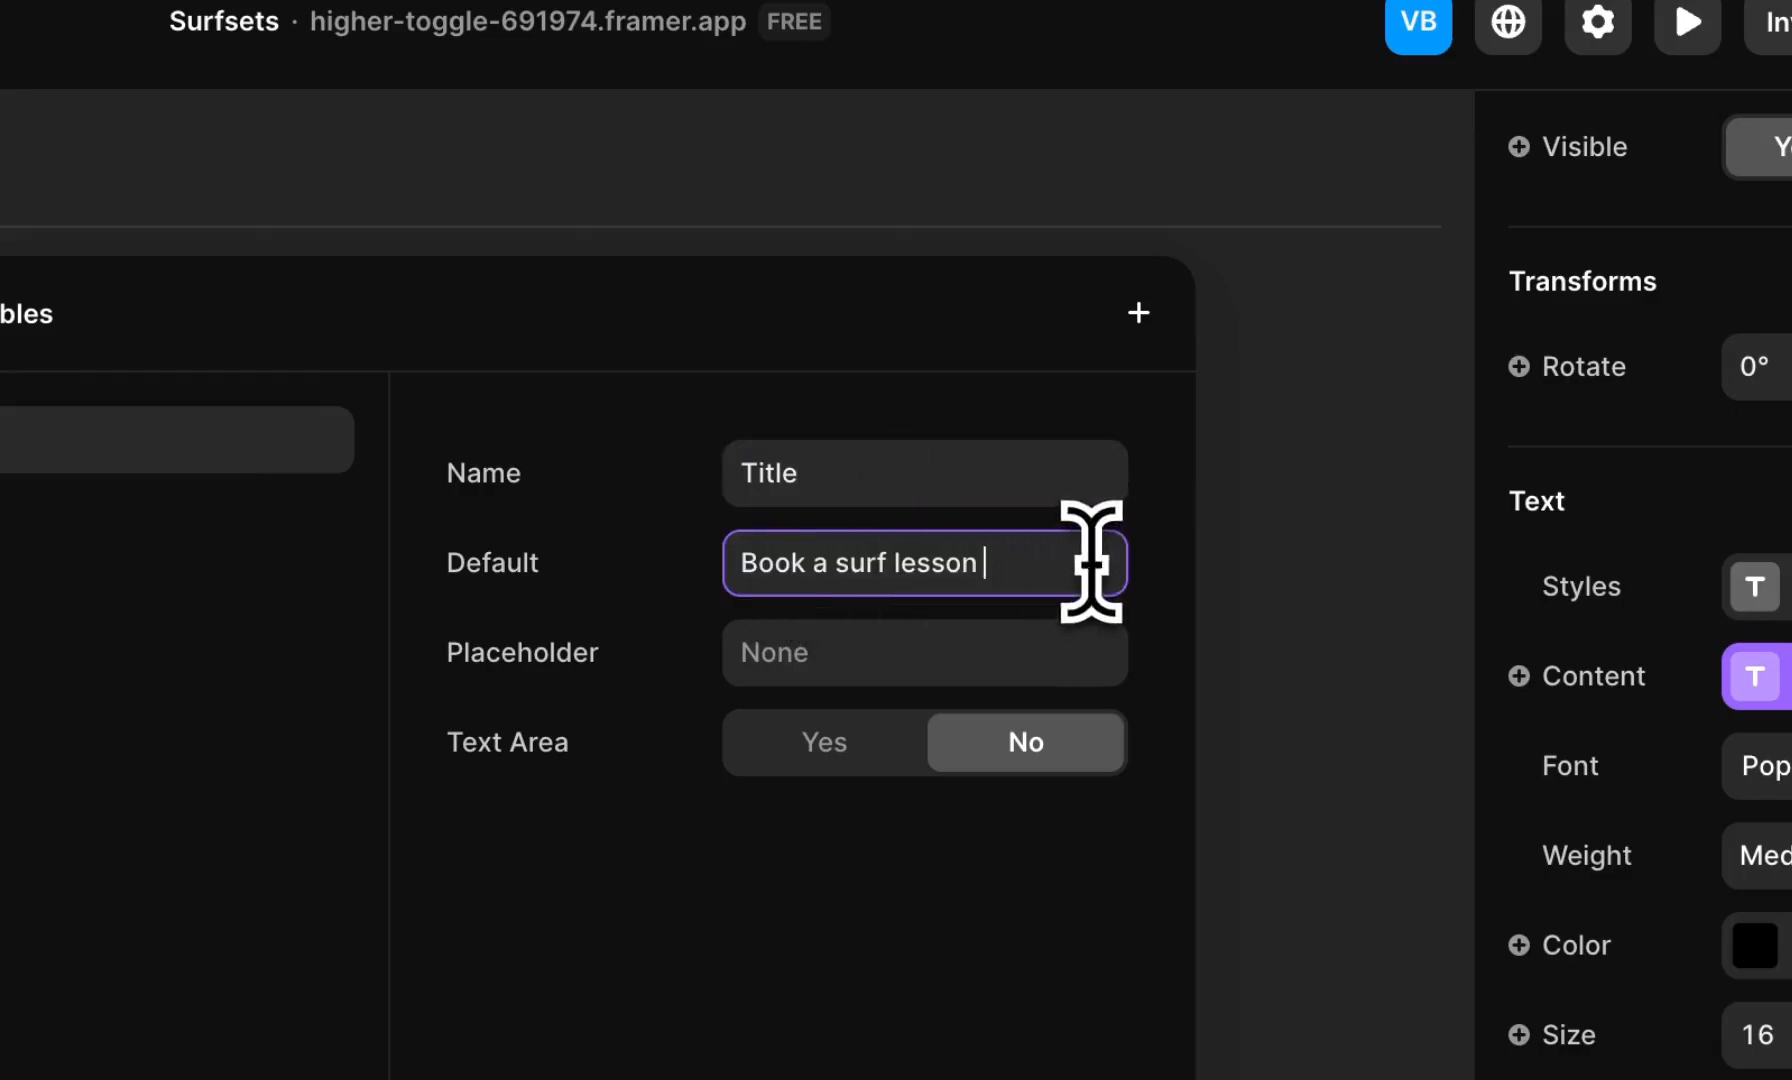
click(1276, 372)
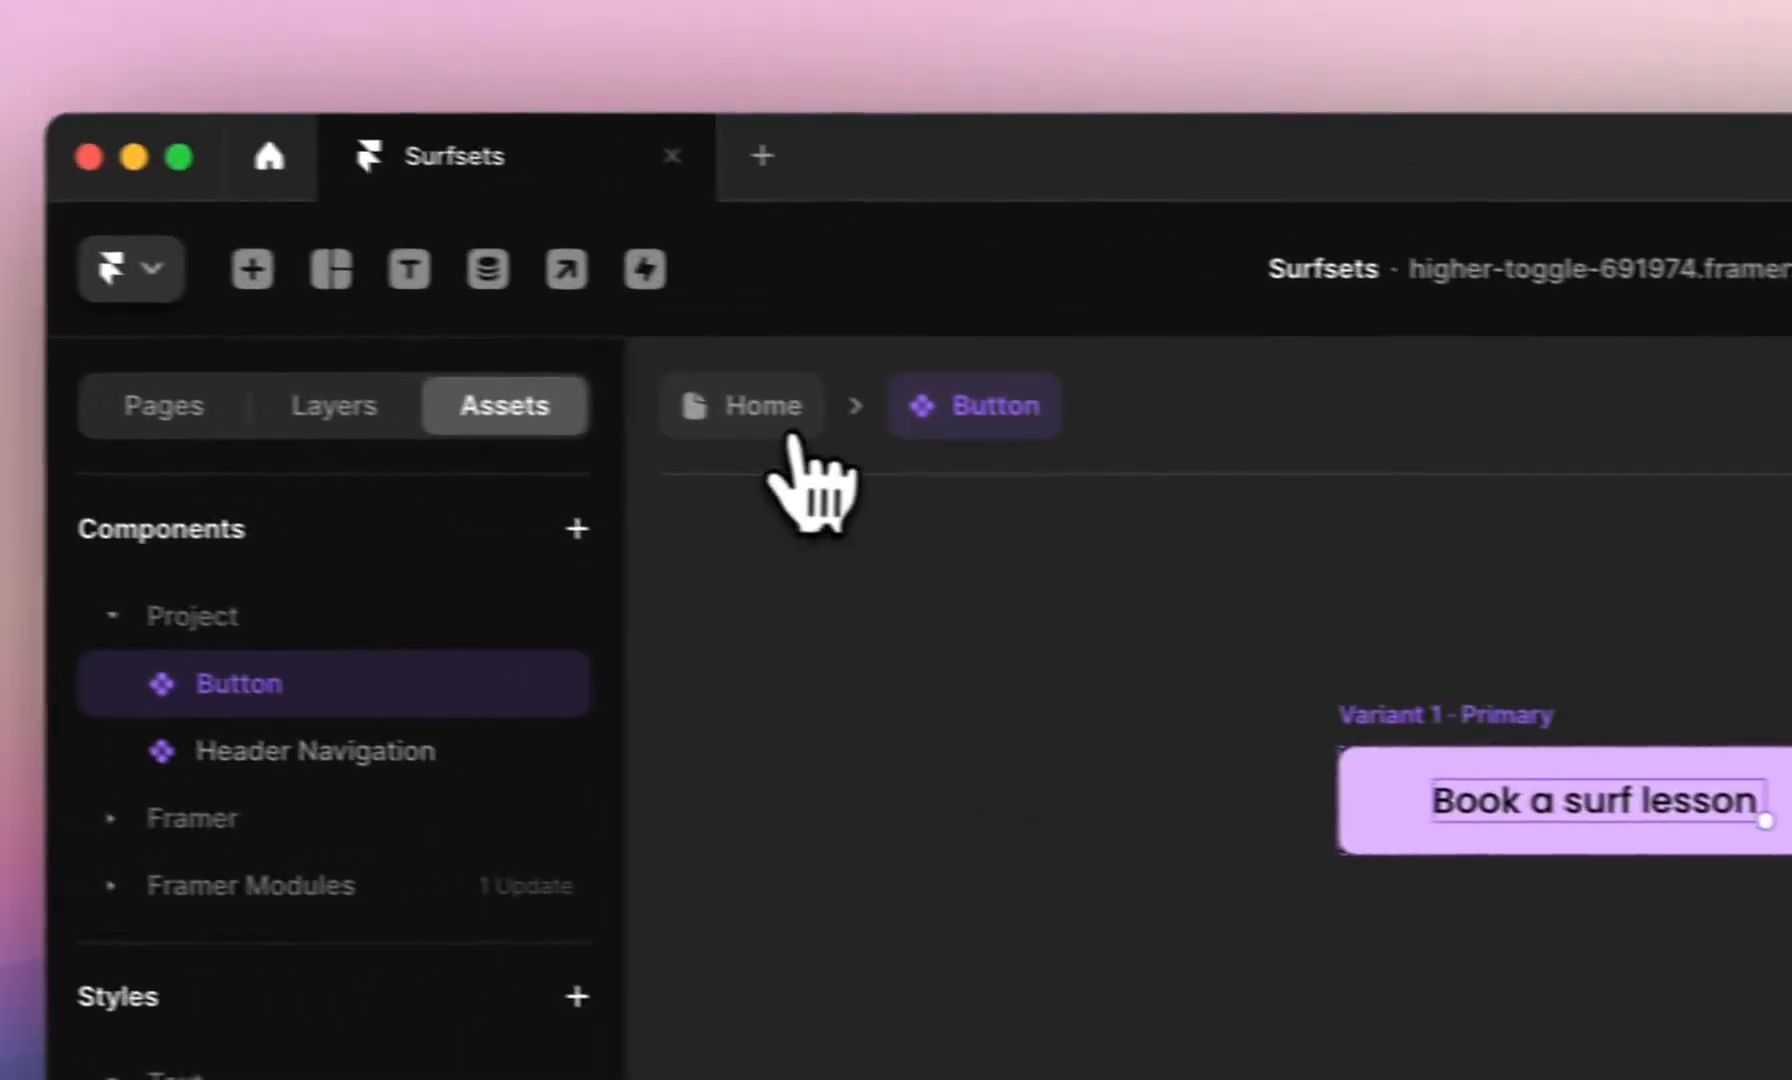
- Return to the Home page and set the hero button instance's Title to "Book a surf session"
click(780, 430)
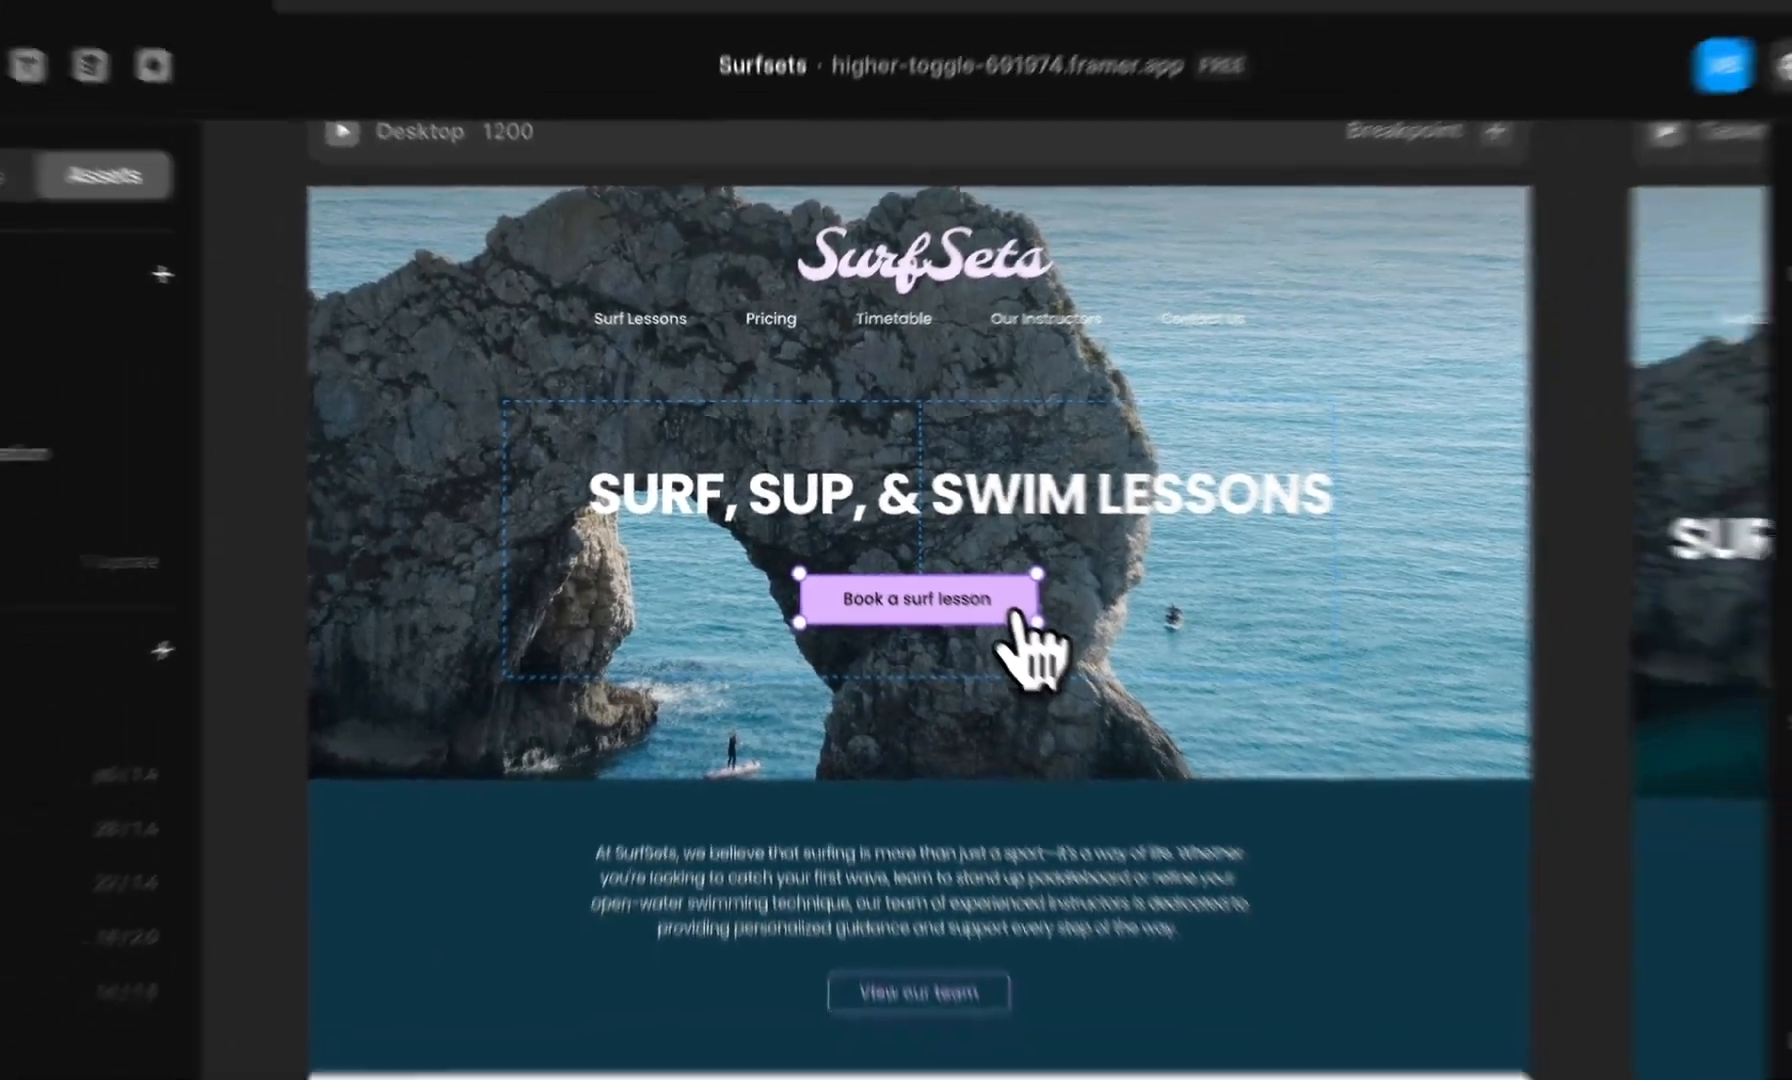
scroll(1672, 608, down, 3)
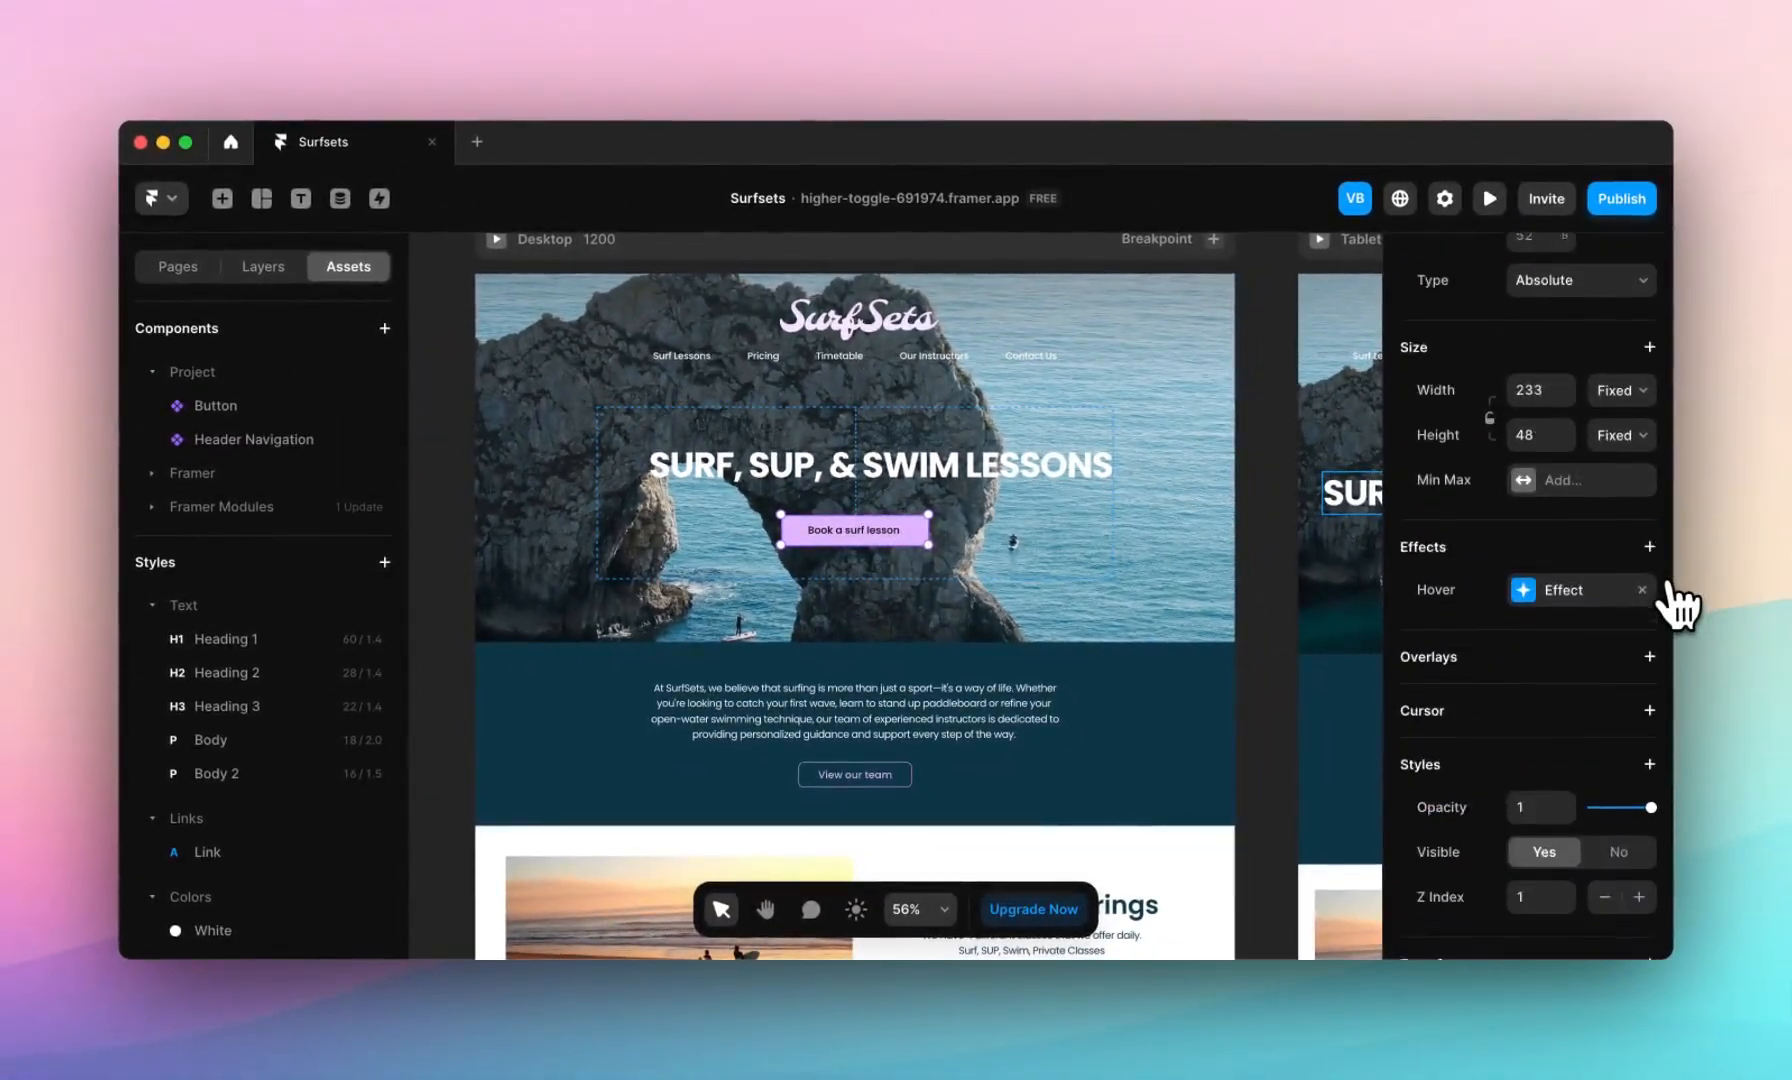
scroll(1672, 605, down, 4)
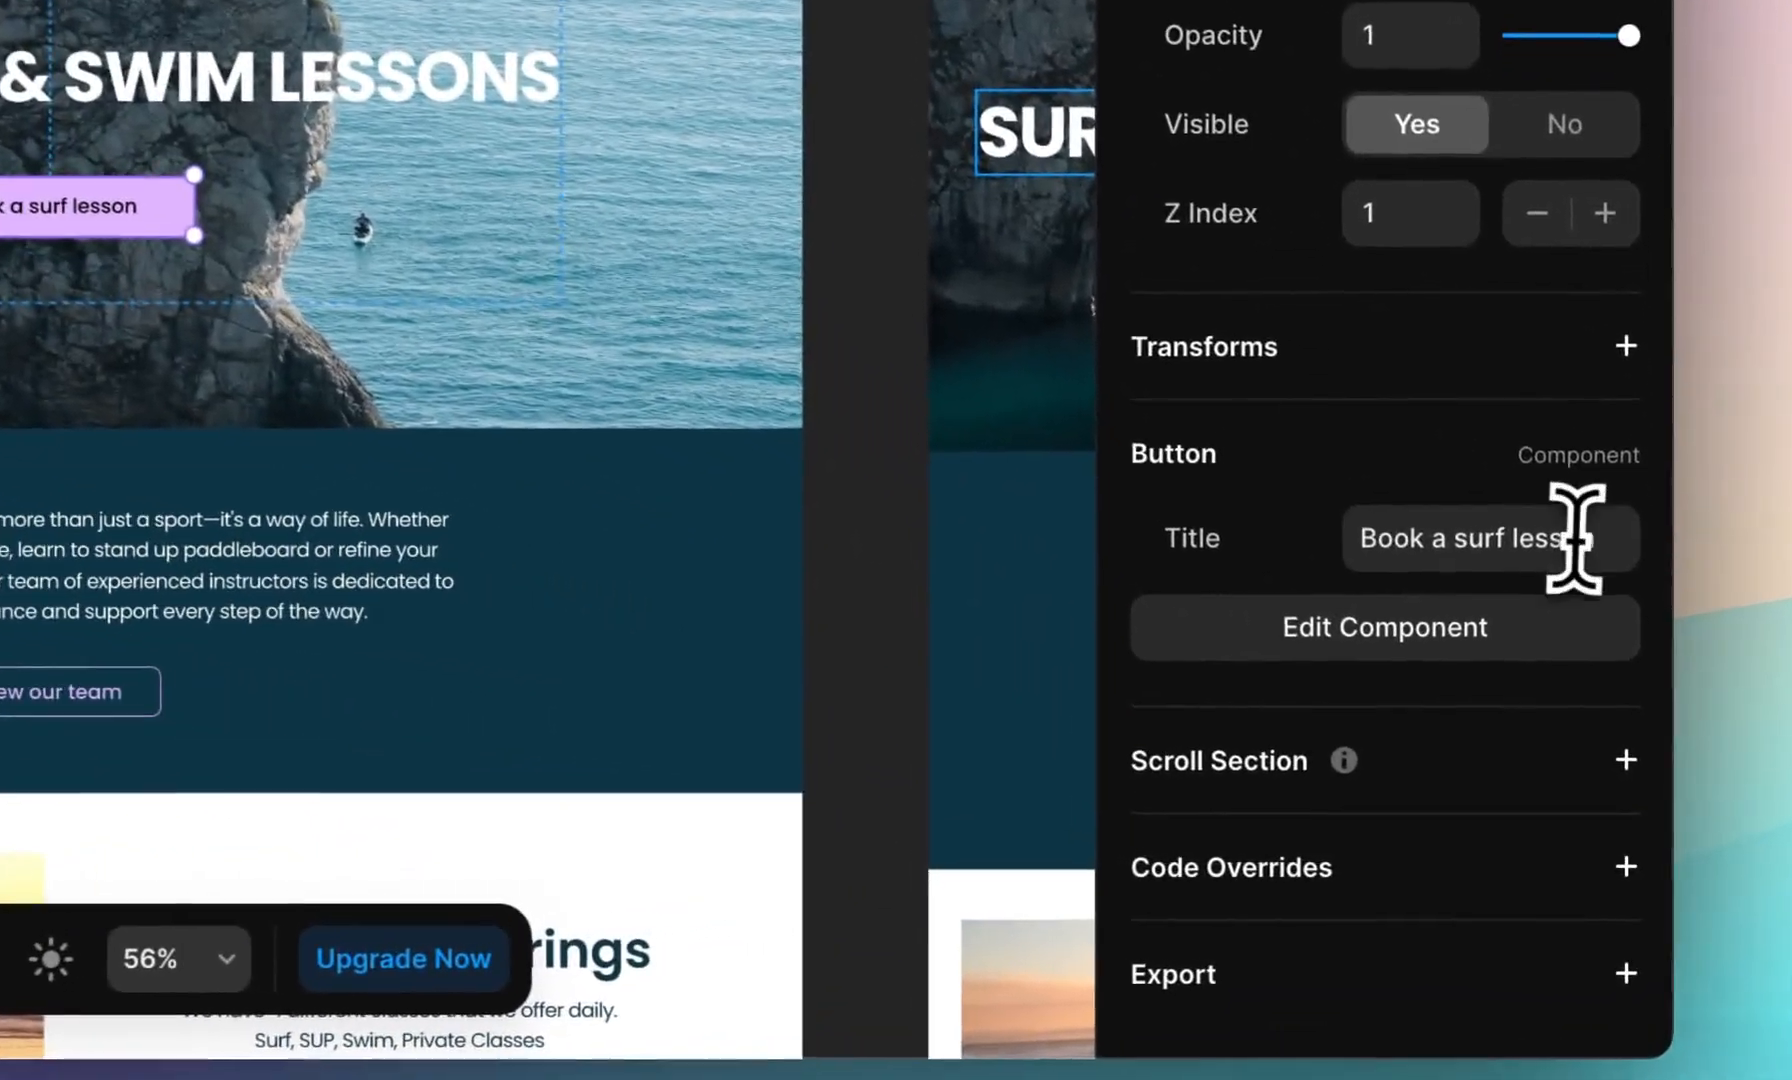
click(1632, 700)
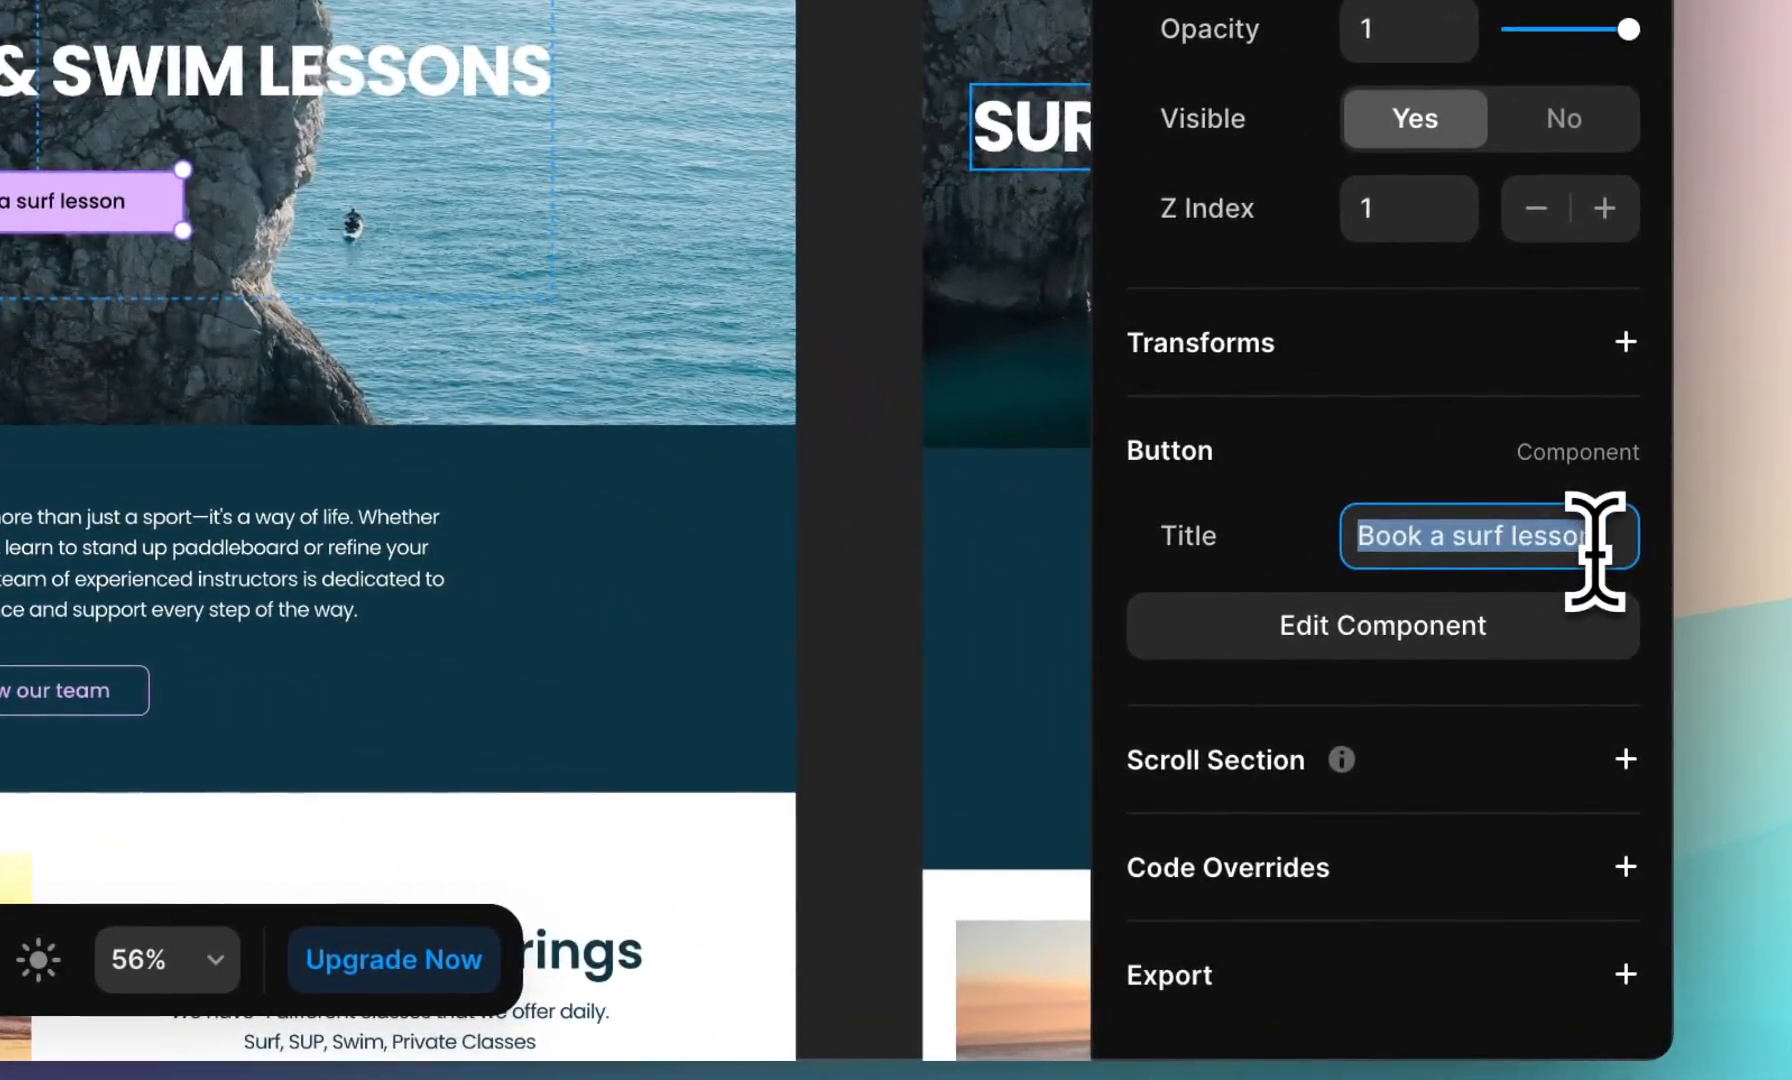
text(Book a surf s)
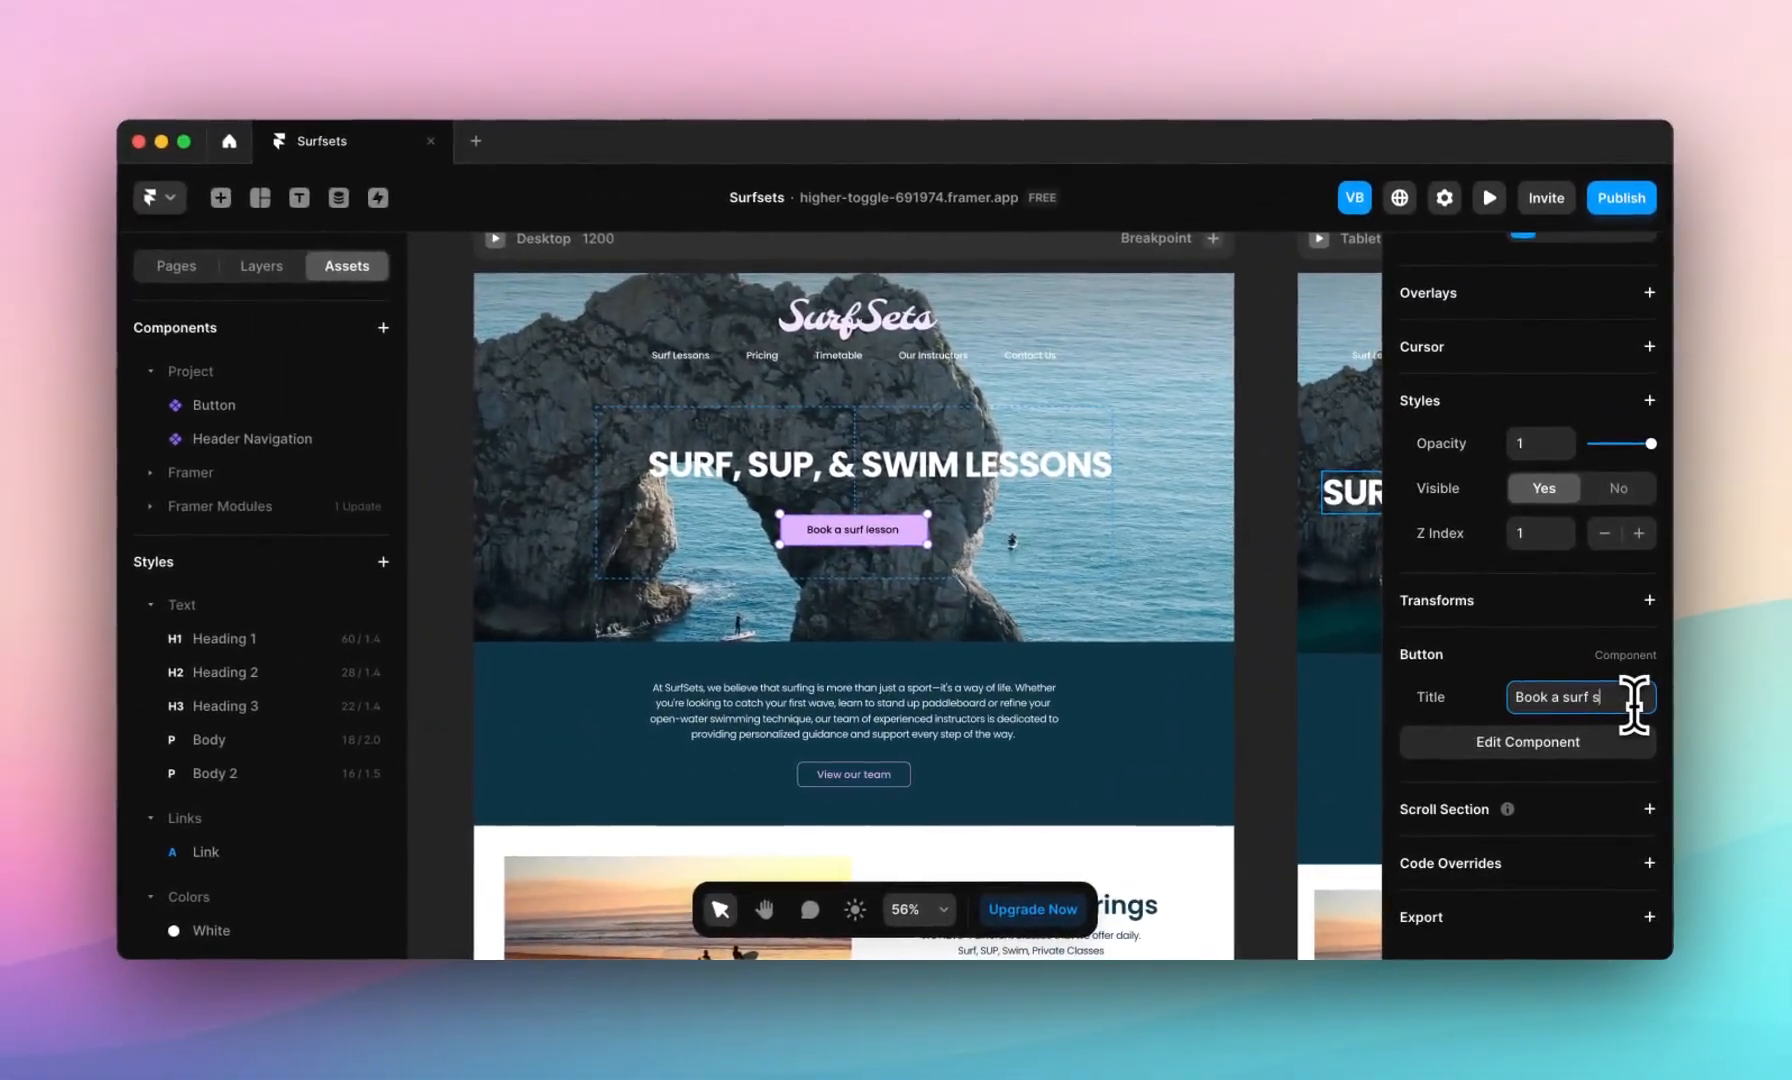
text(ession)
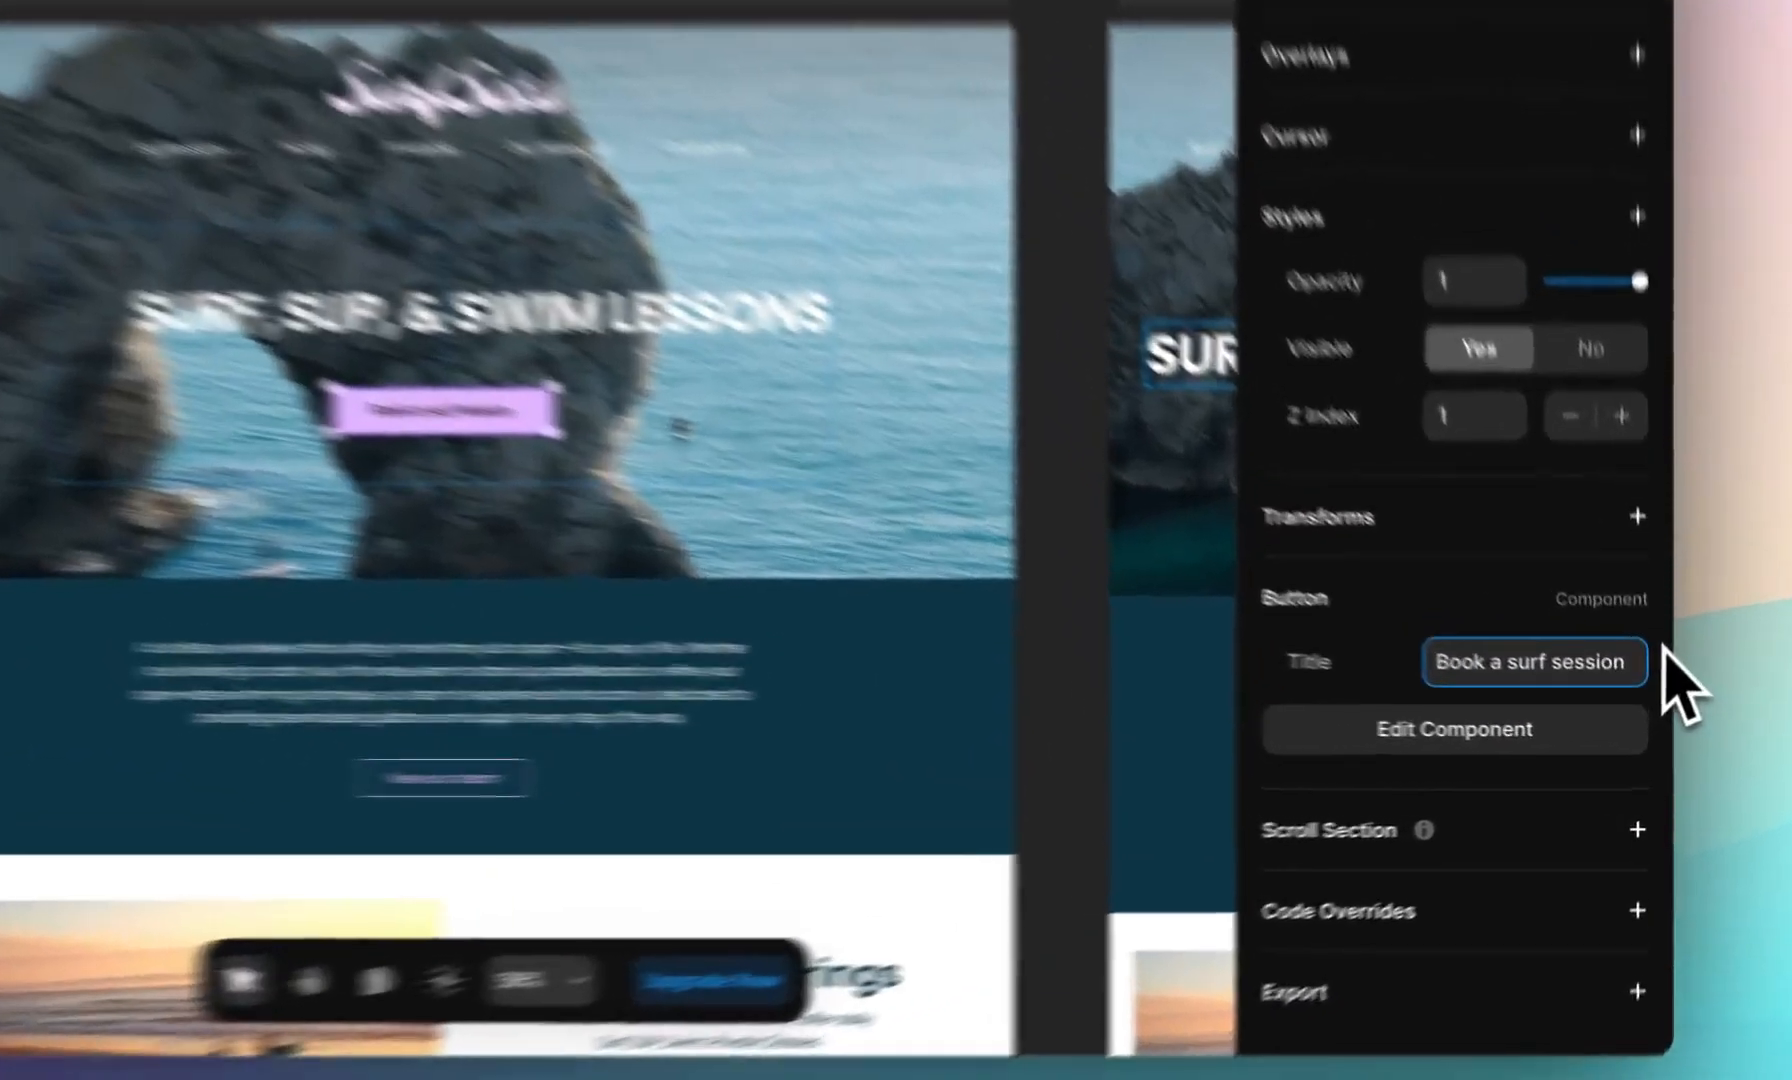
click(1665, 689)
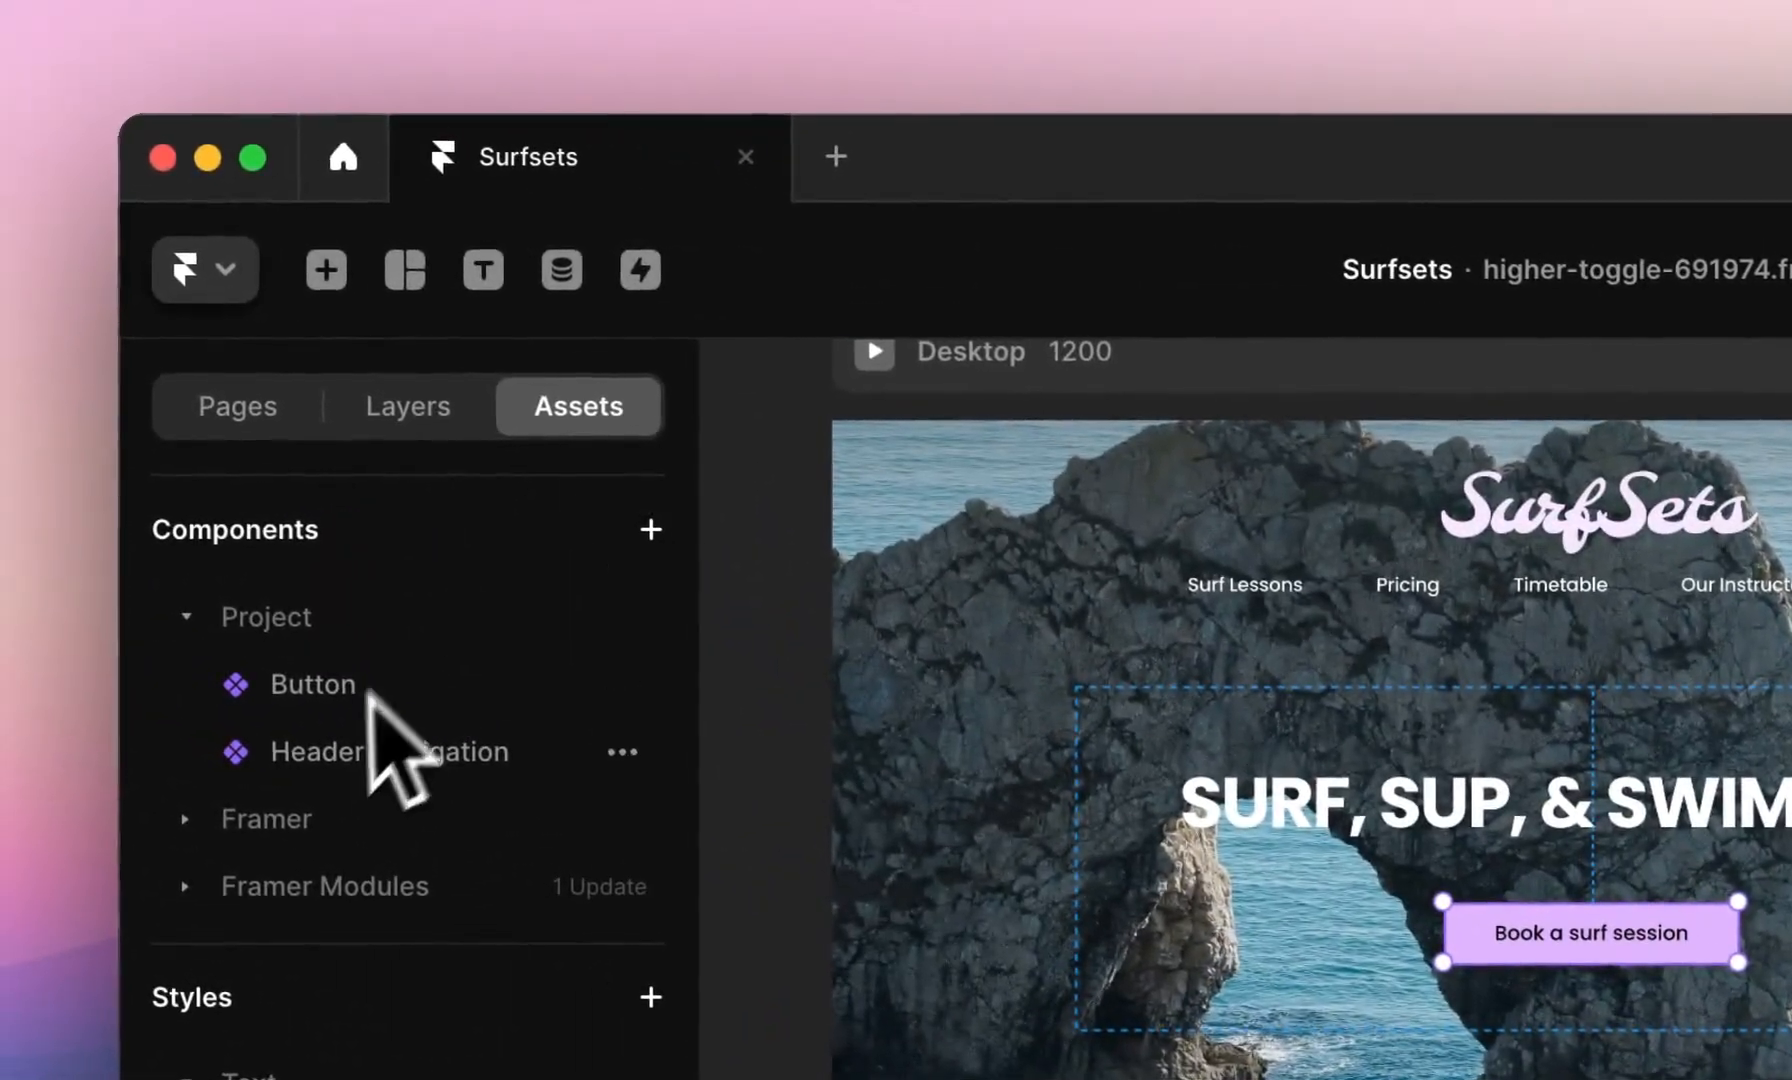
- Check the label inside the Button component against the hero instance and return to the Home page
click(405, 688)
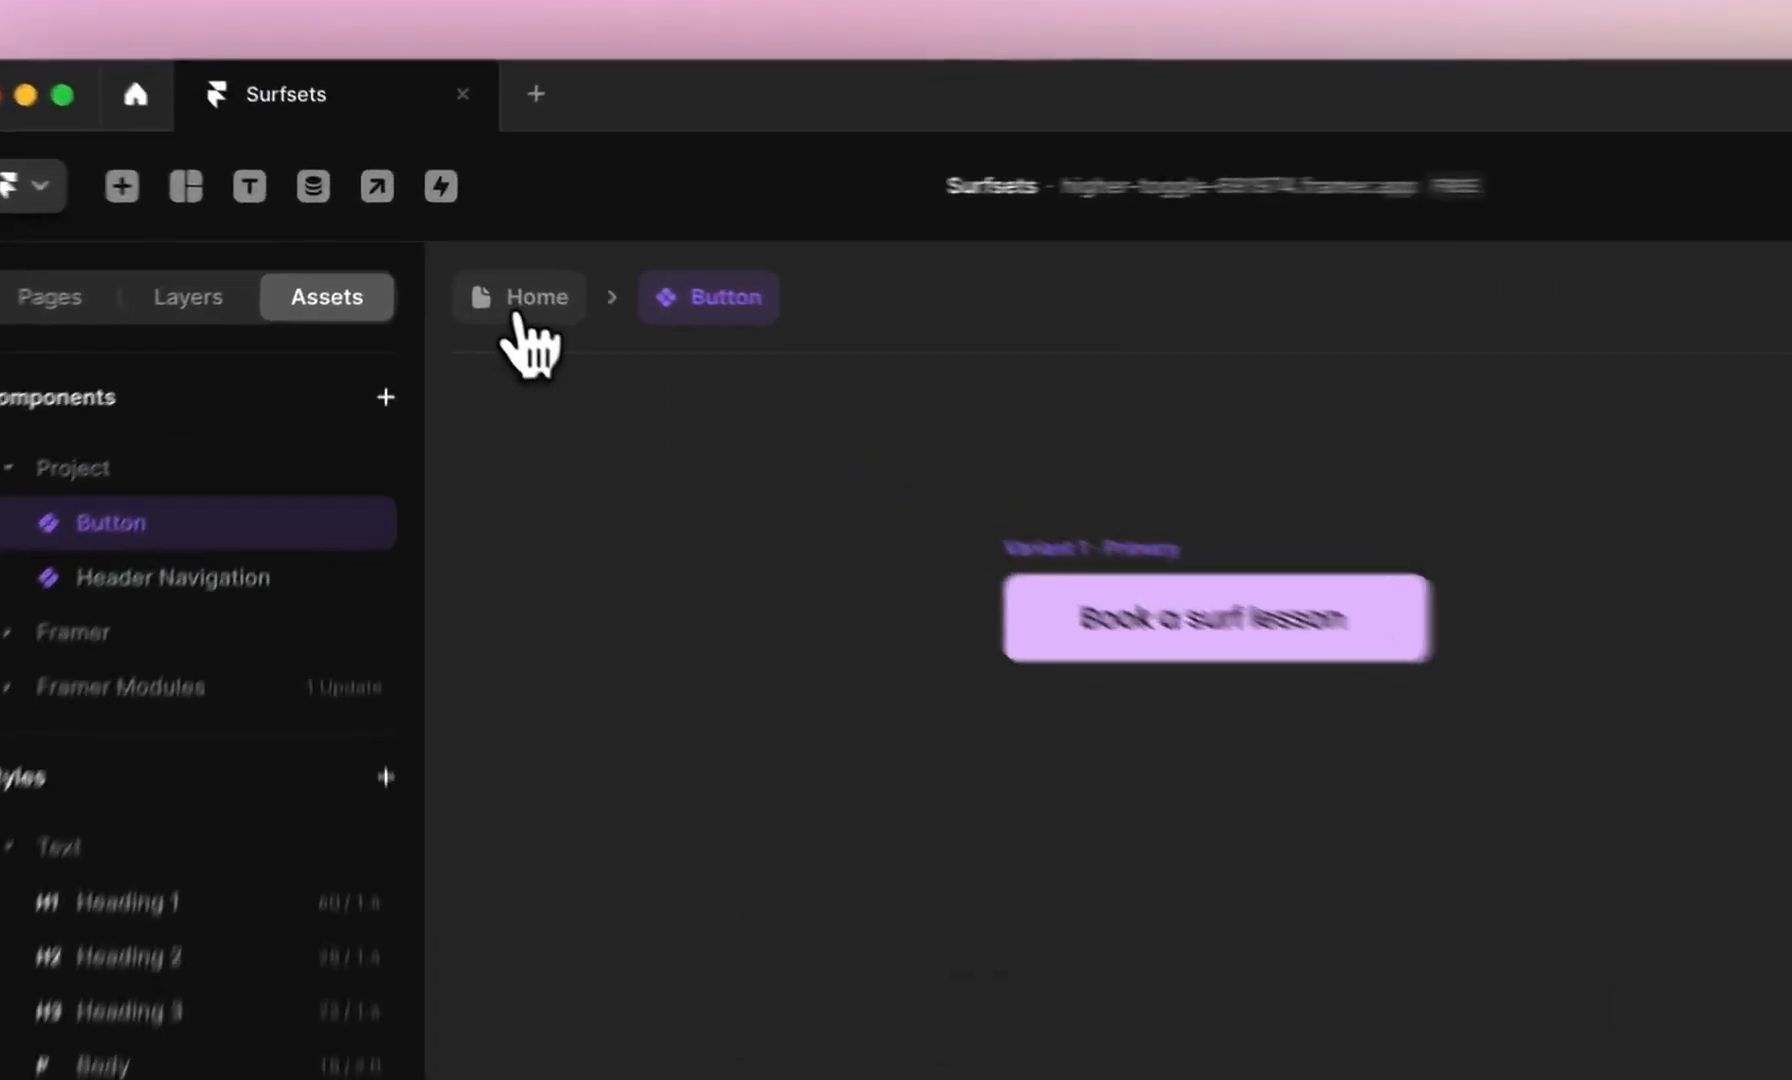
click(468, 268)
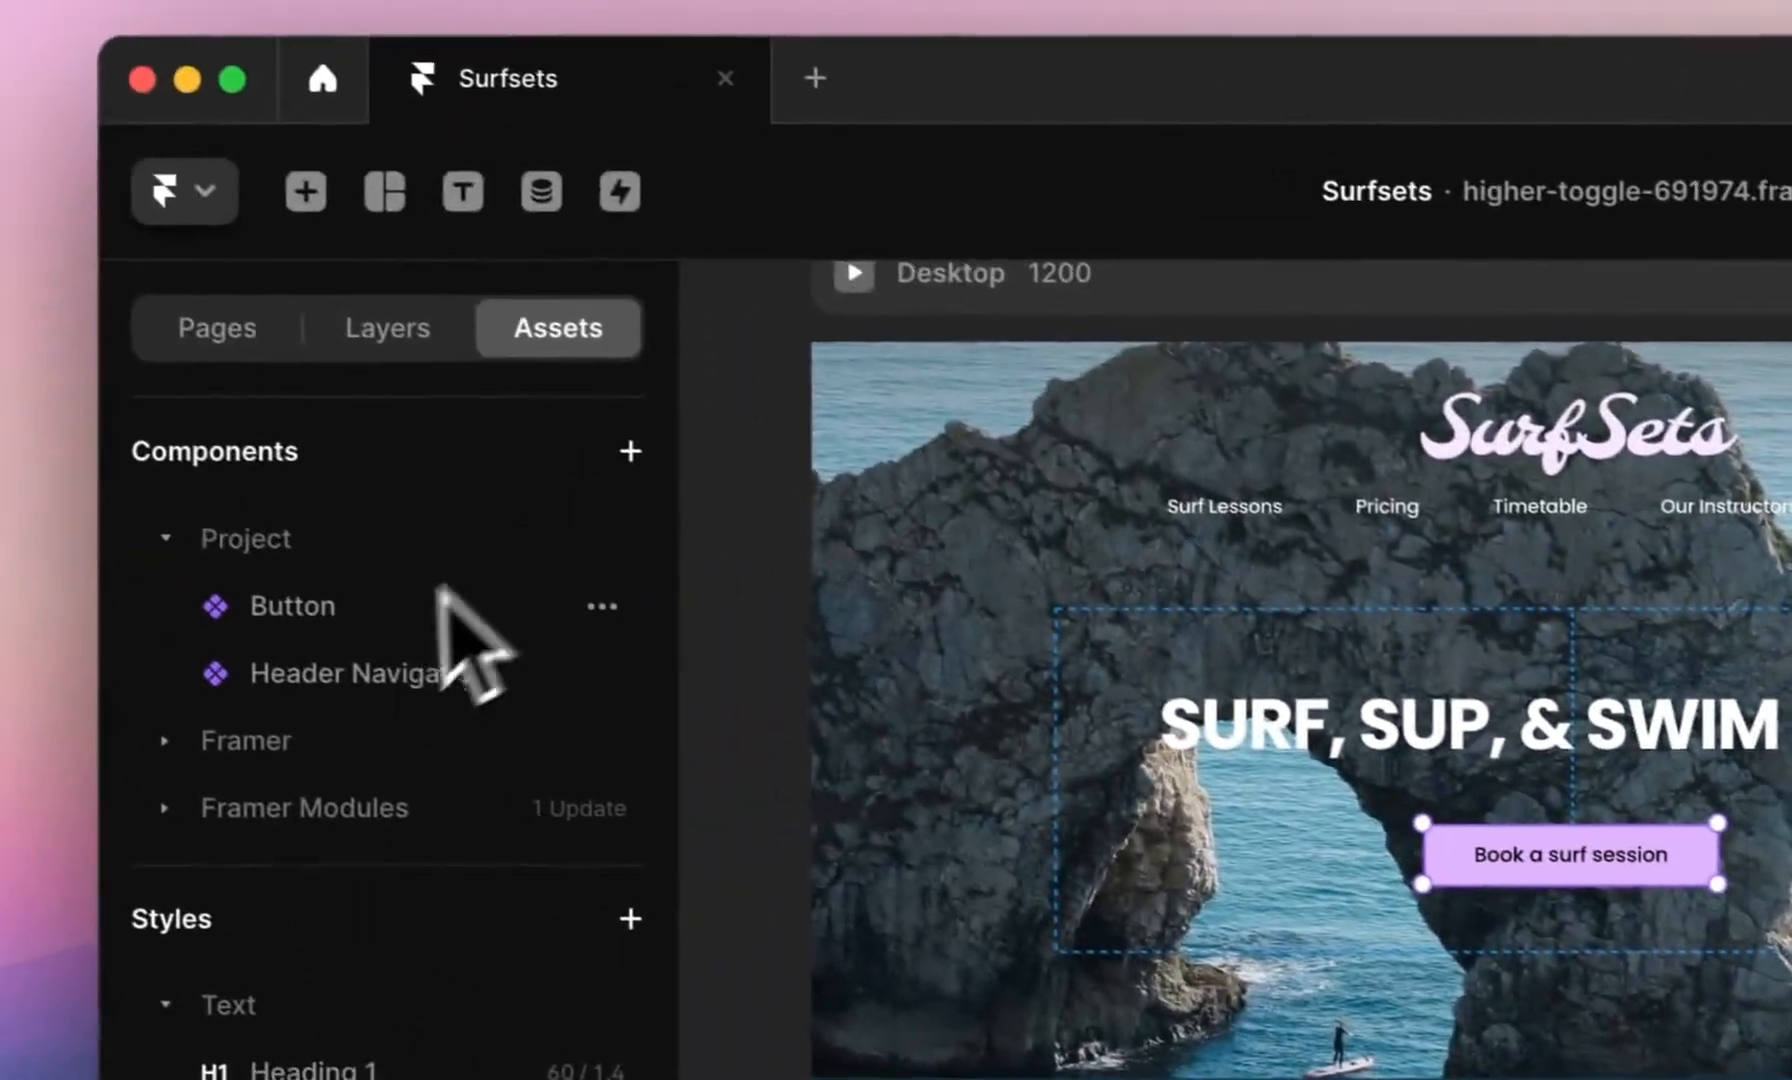
- Reopen the Button component and create a Color variable from the primary variant's fill
click(171, 547)
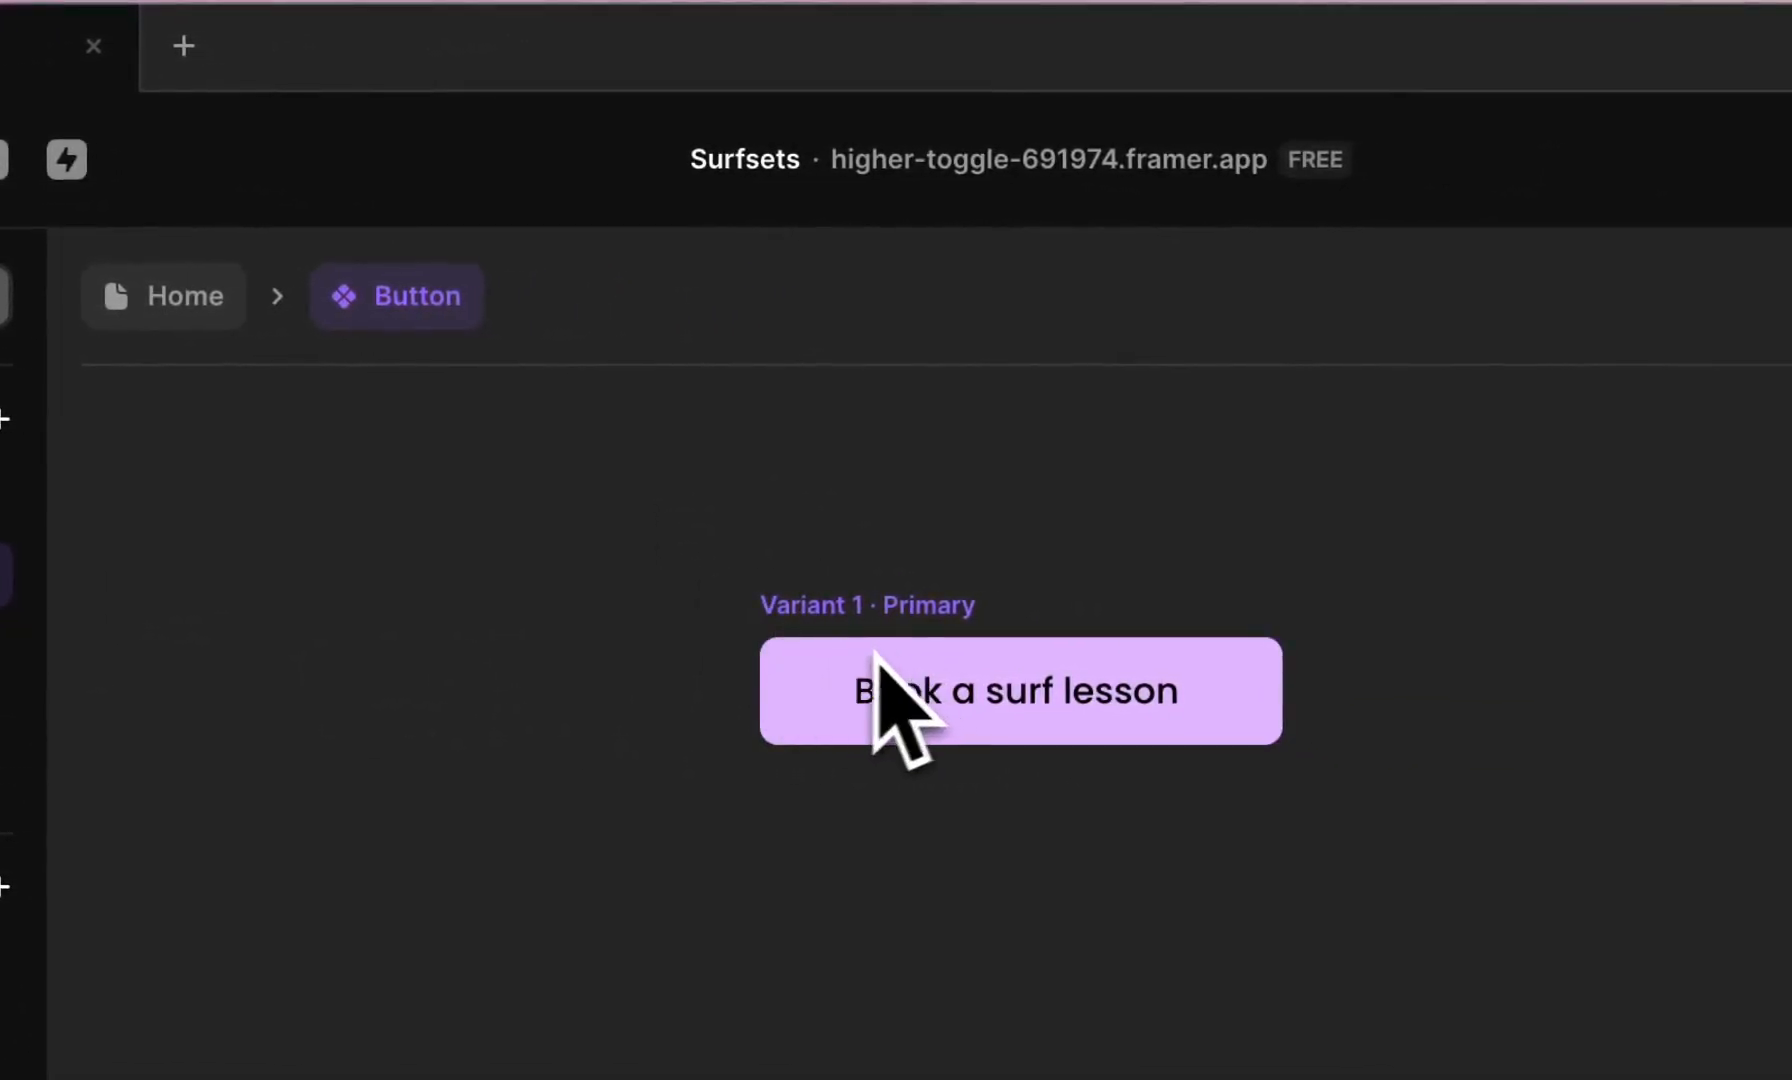
click(888, 616)
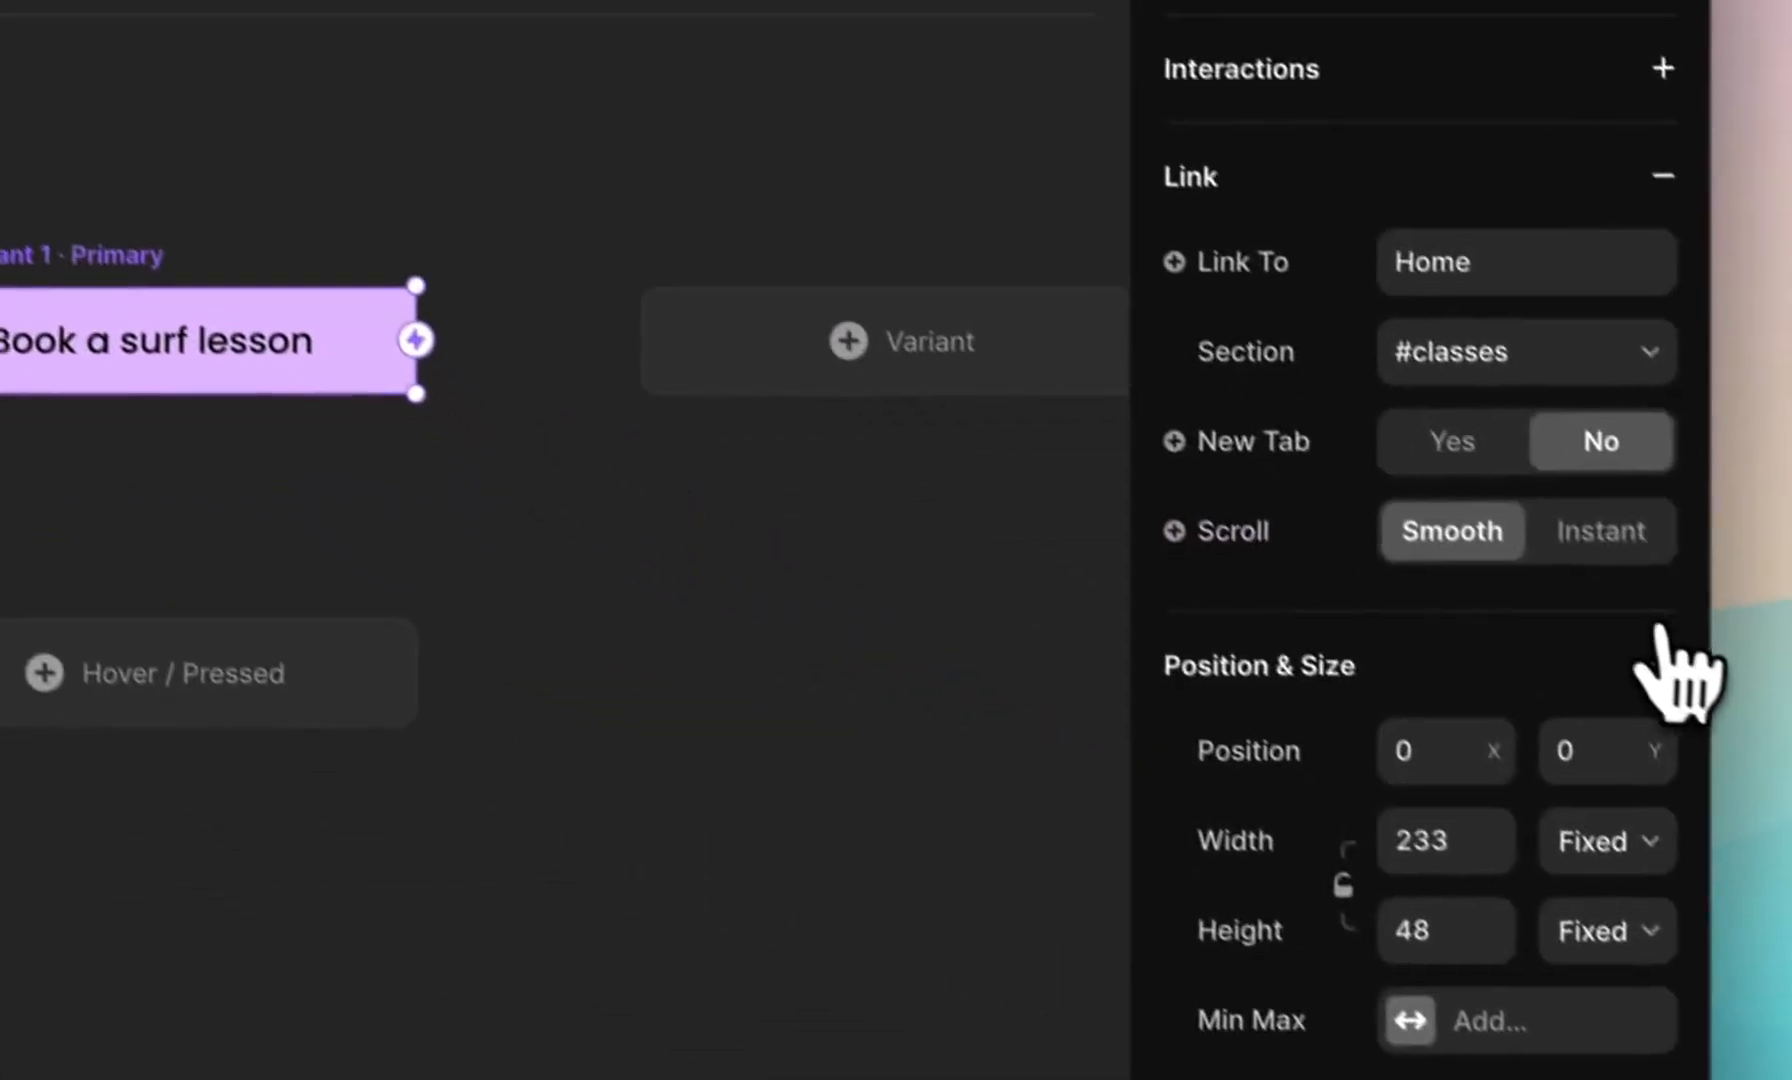
scroll(1652, 620, down, 5)
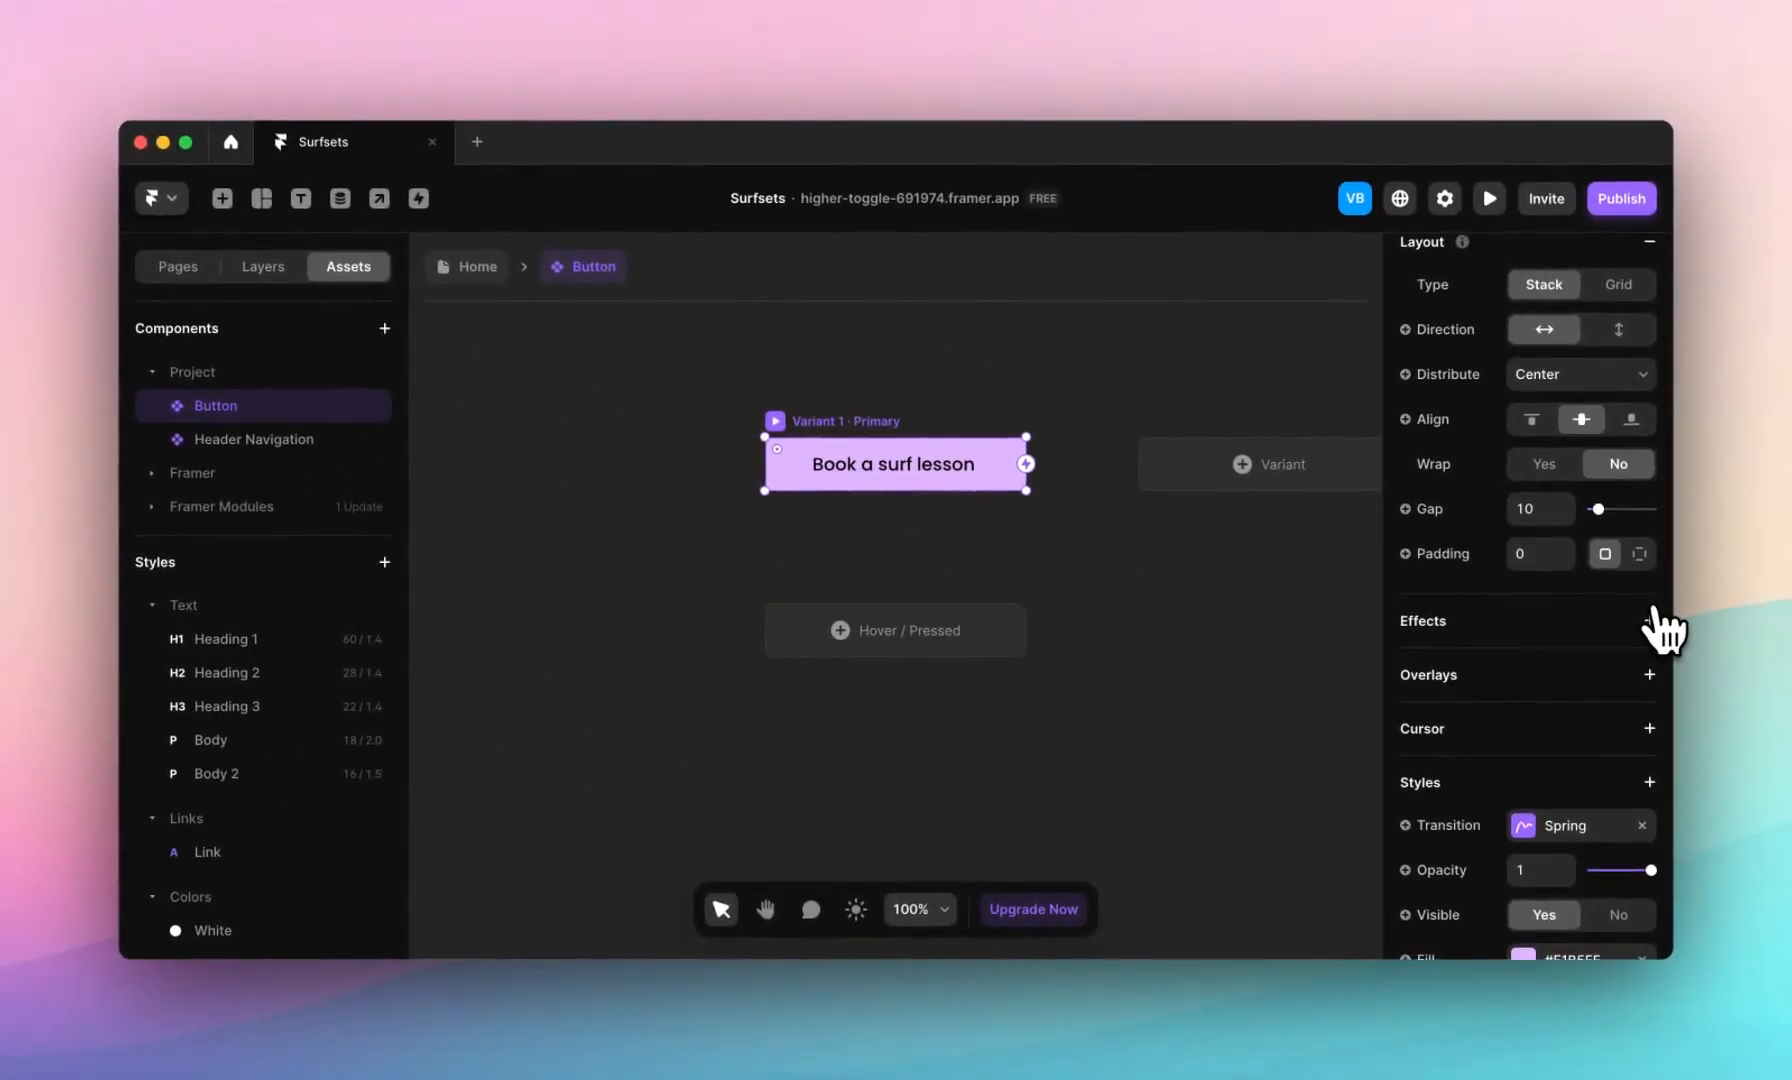
scroll(1665, 628, down, 3)
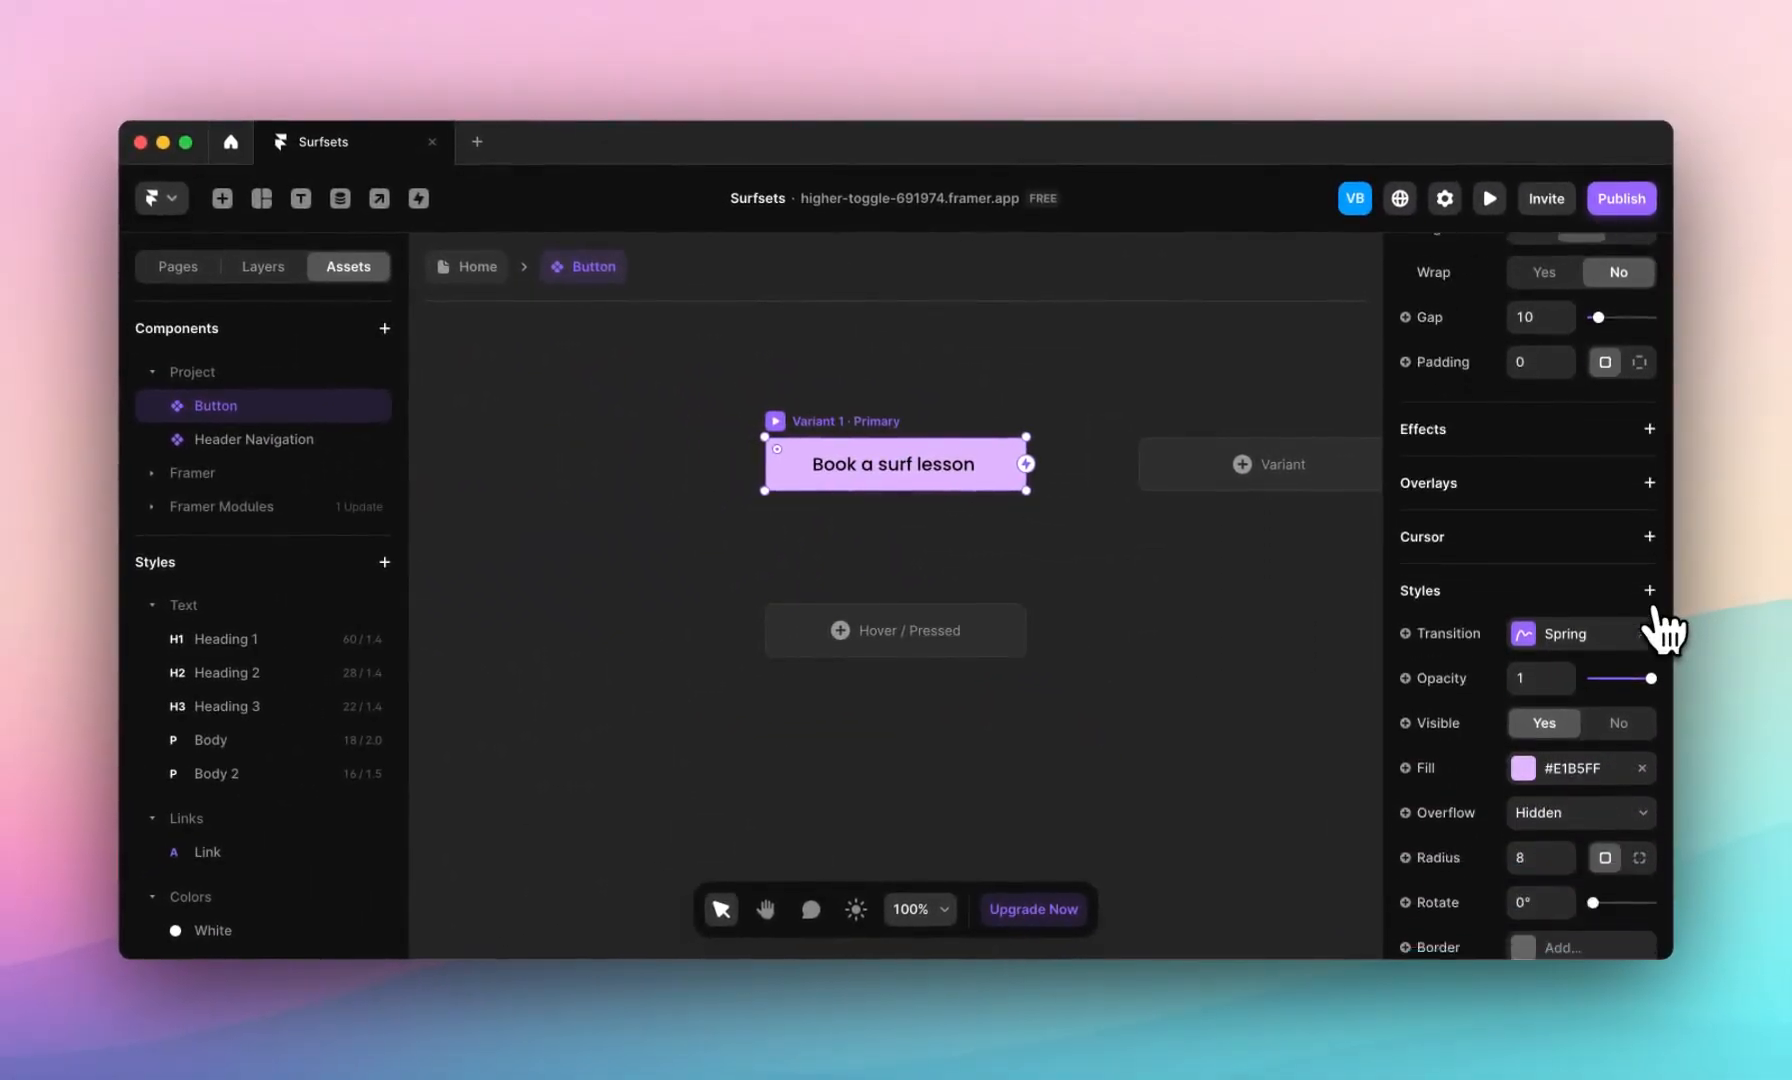
scroll(1665, 628, down, 2)
click(1430, 580)
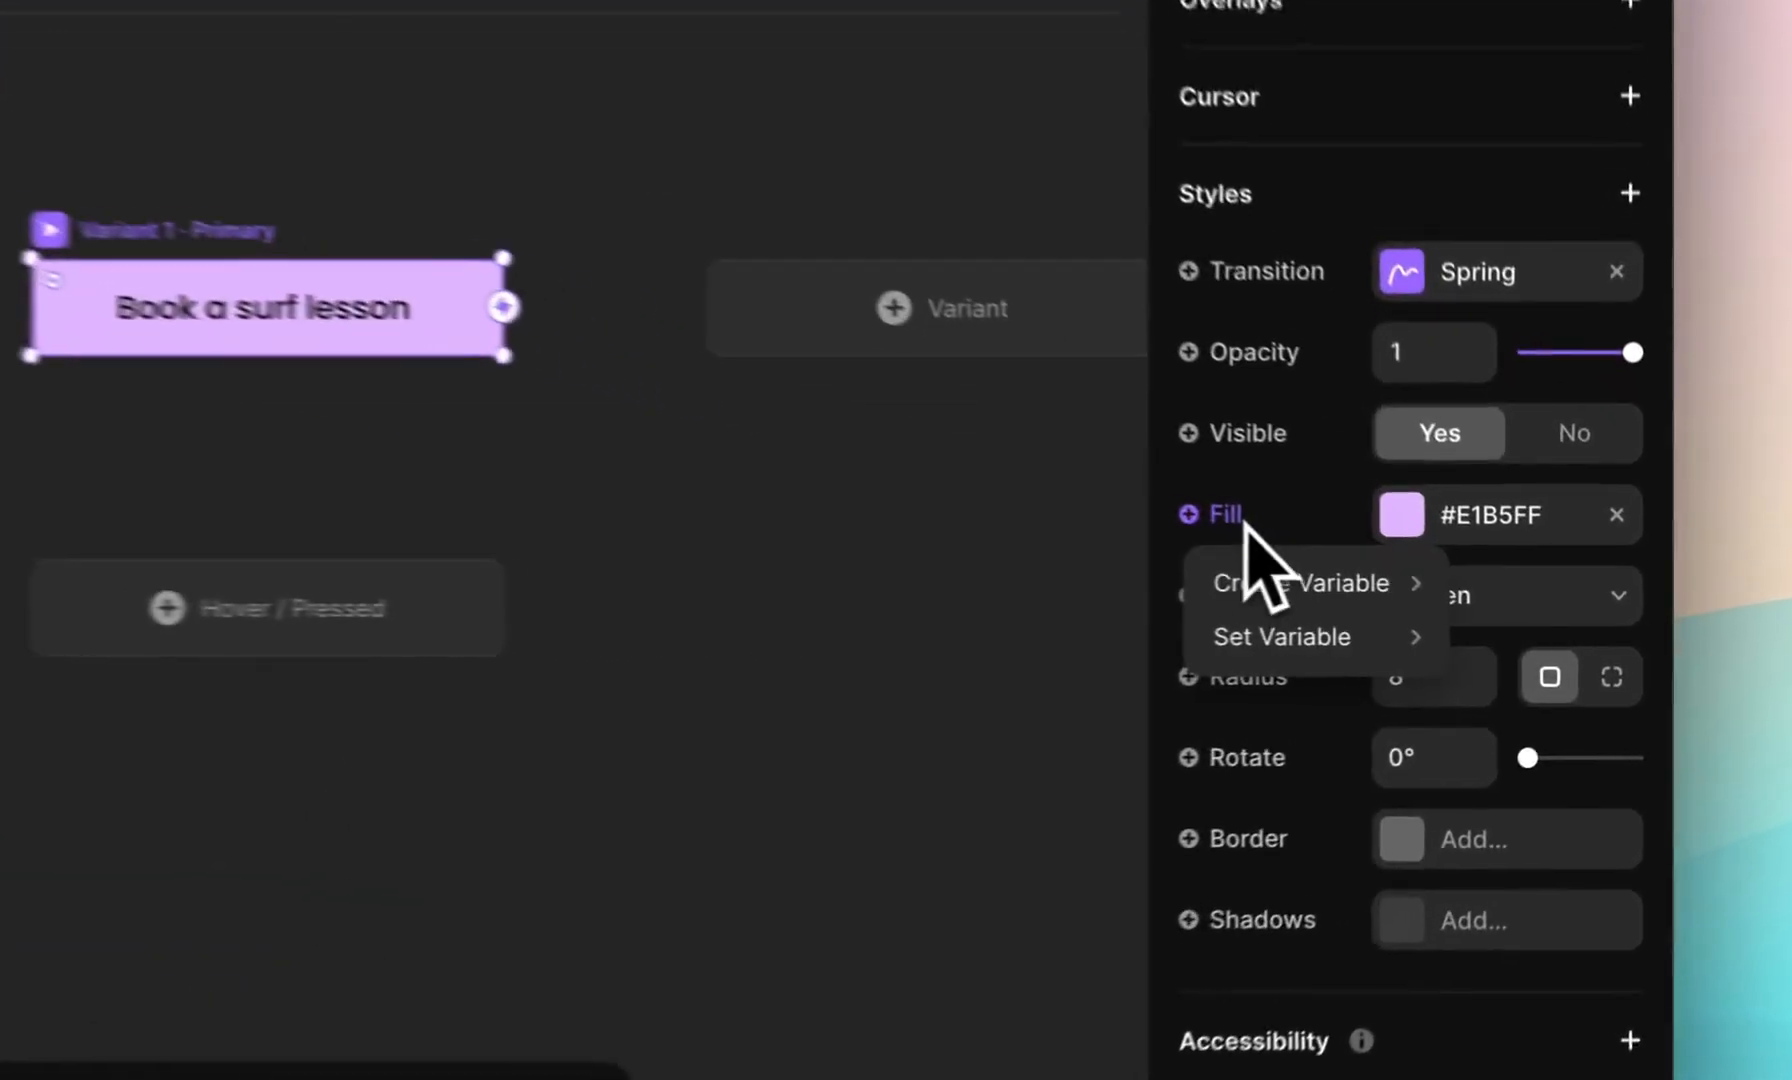
mouse_move(1529, 622)
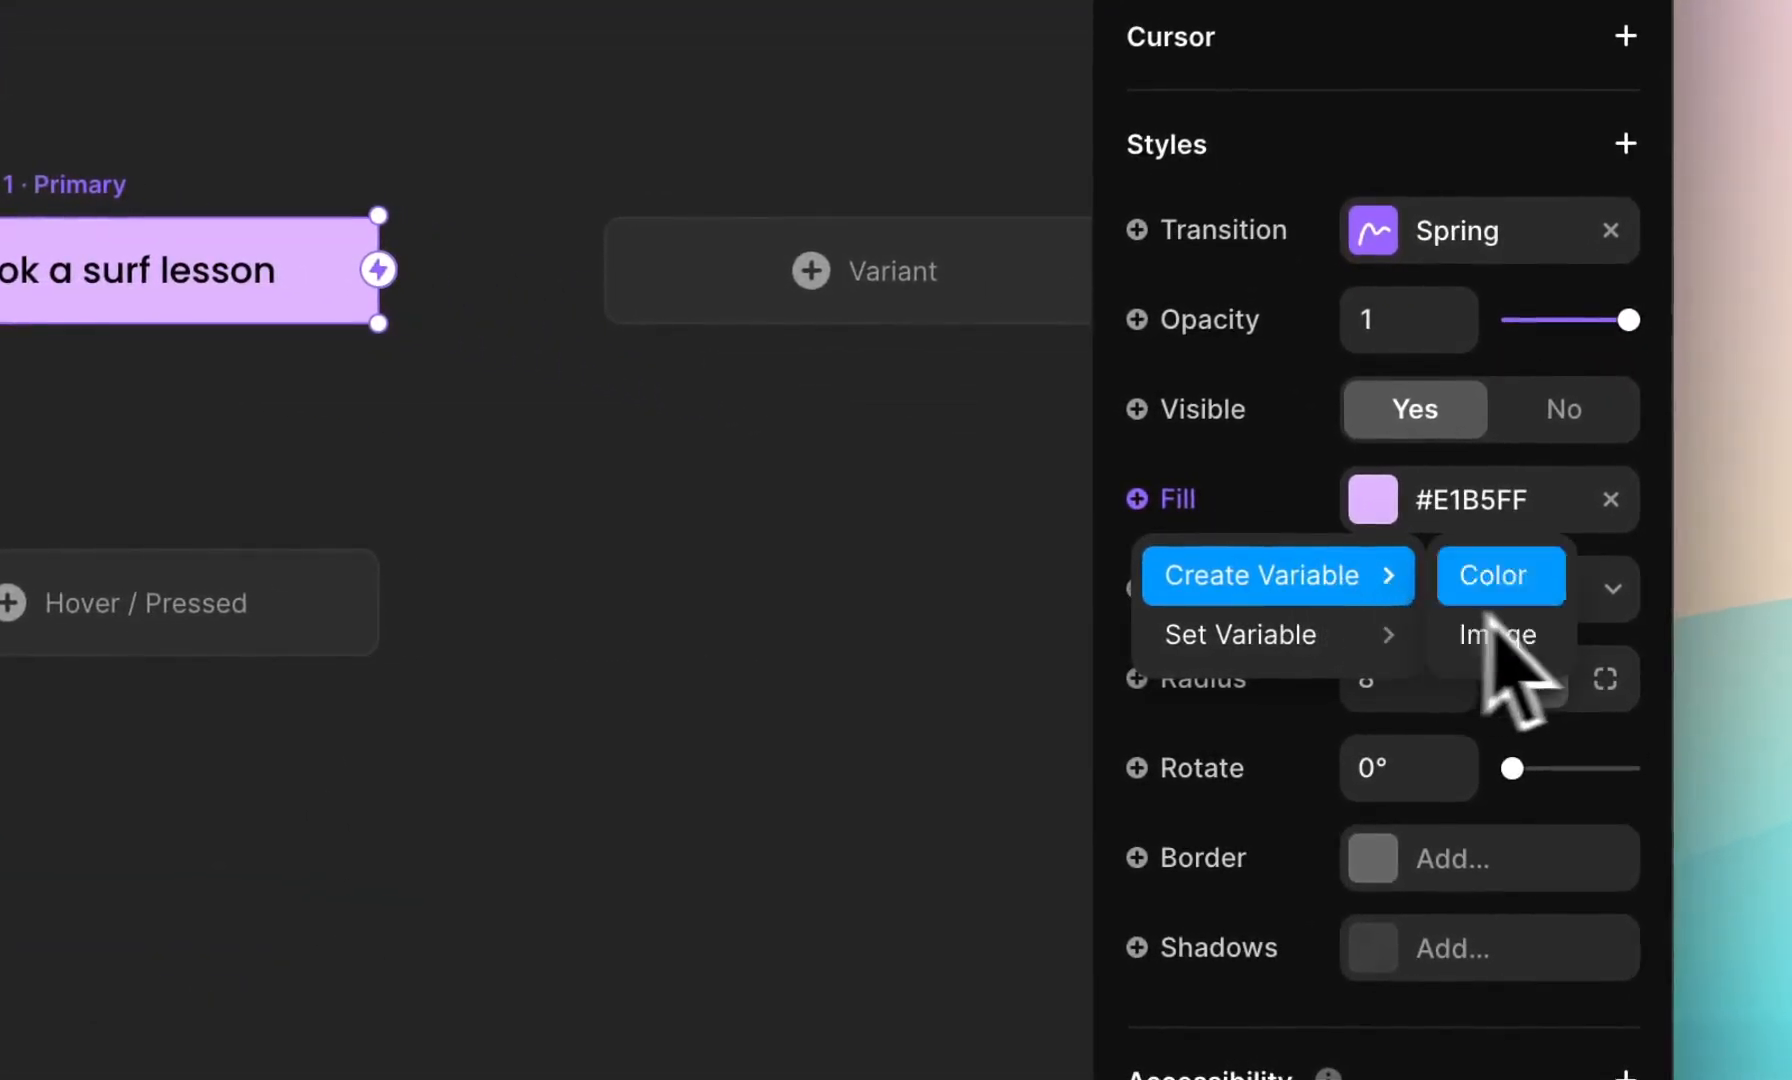
click(1528, 588)
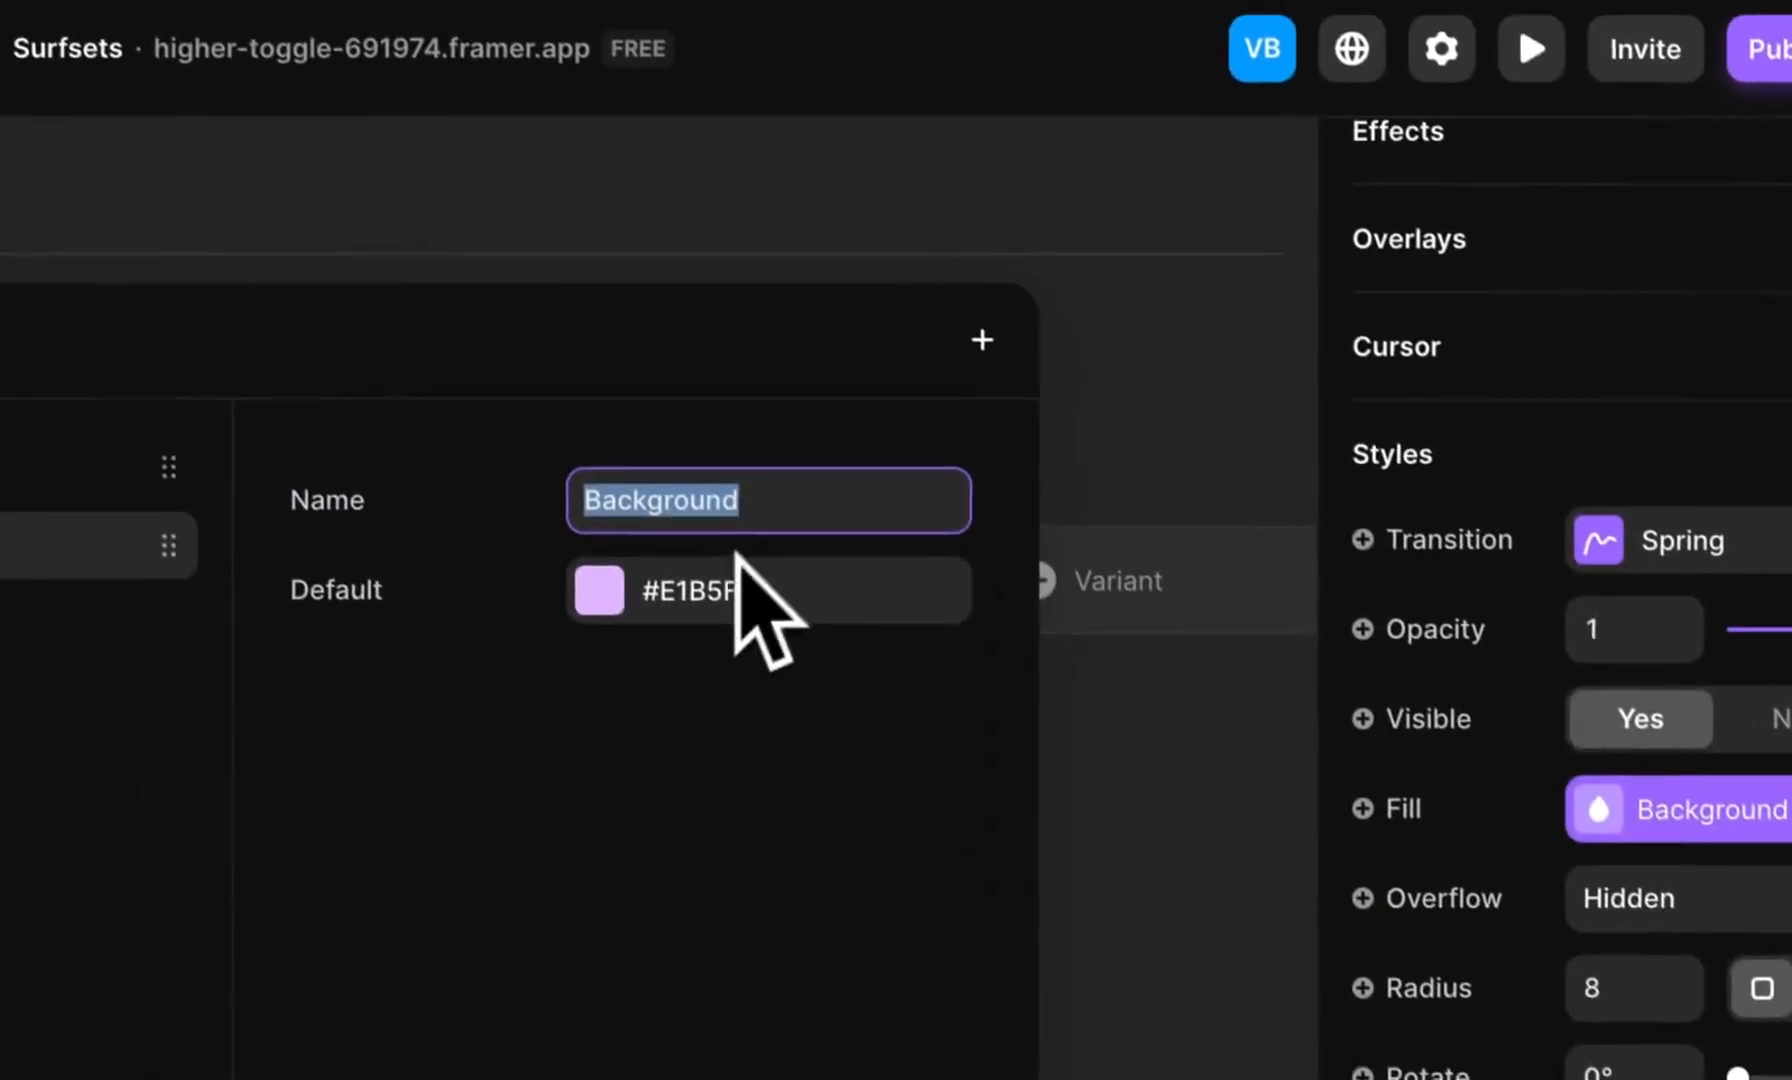
- Examine the fill variable's default color options and the list of available variable types, closing the Button variables window when done
click(636, 612)
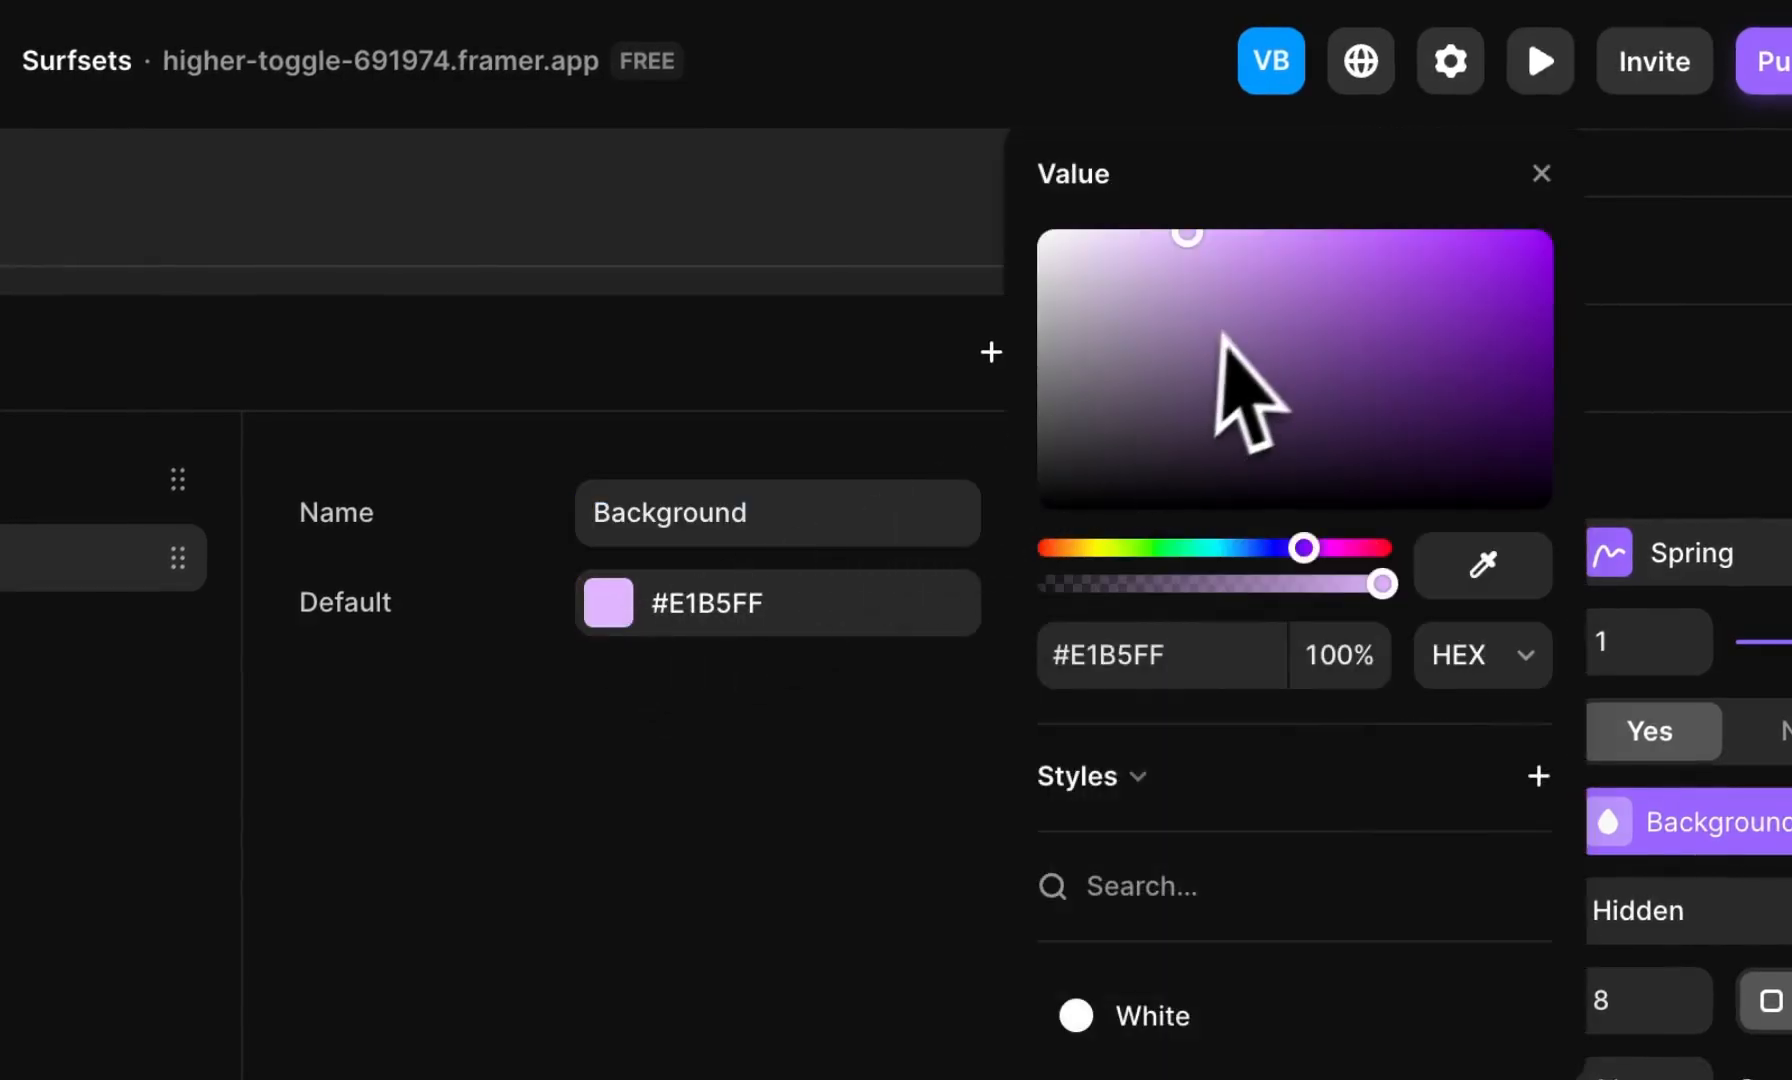
click(776, 803)
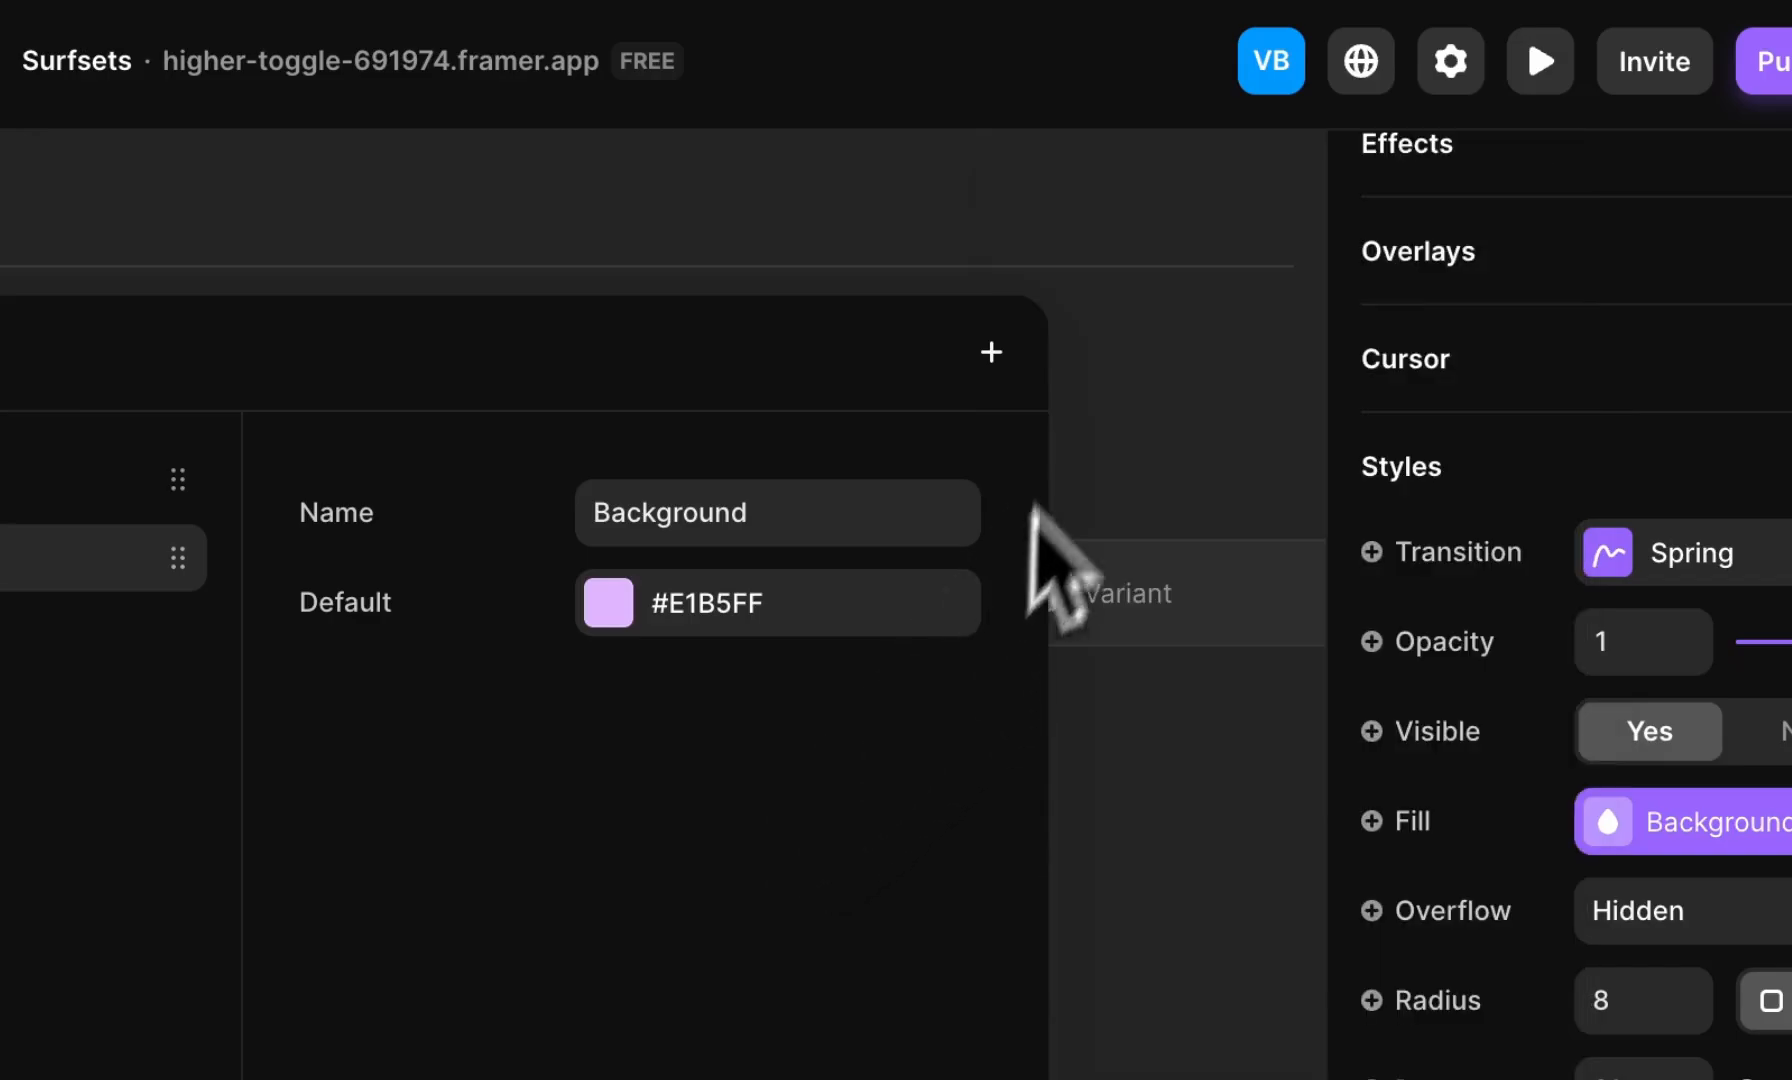
click(1005, 366)
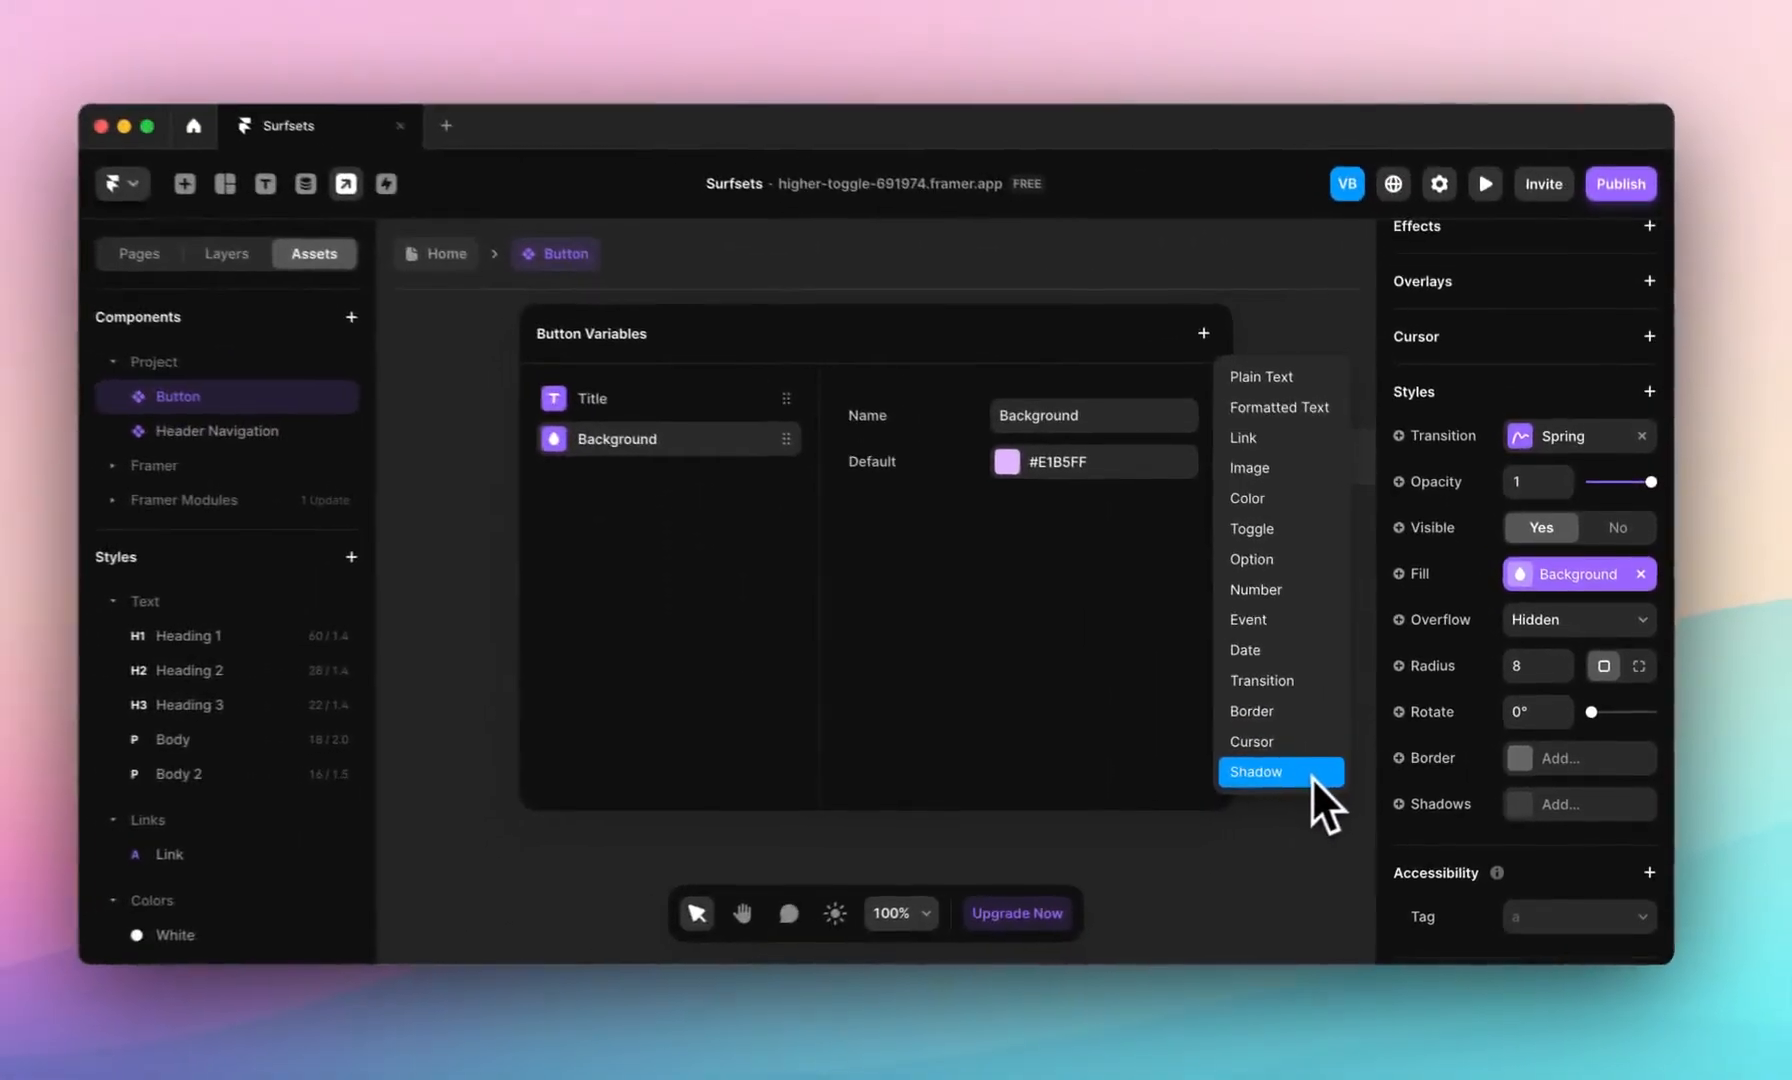
click(1178, 540)
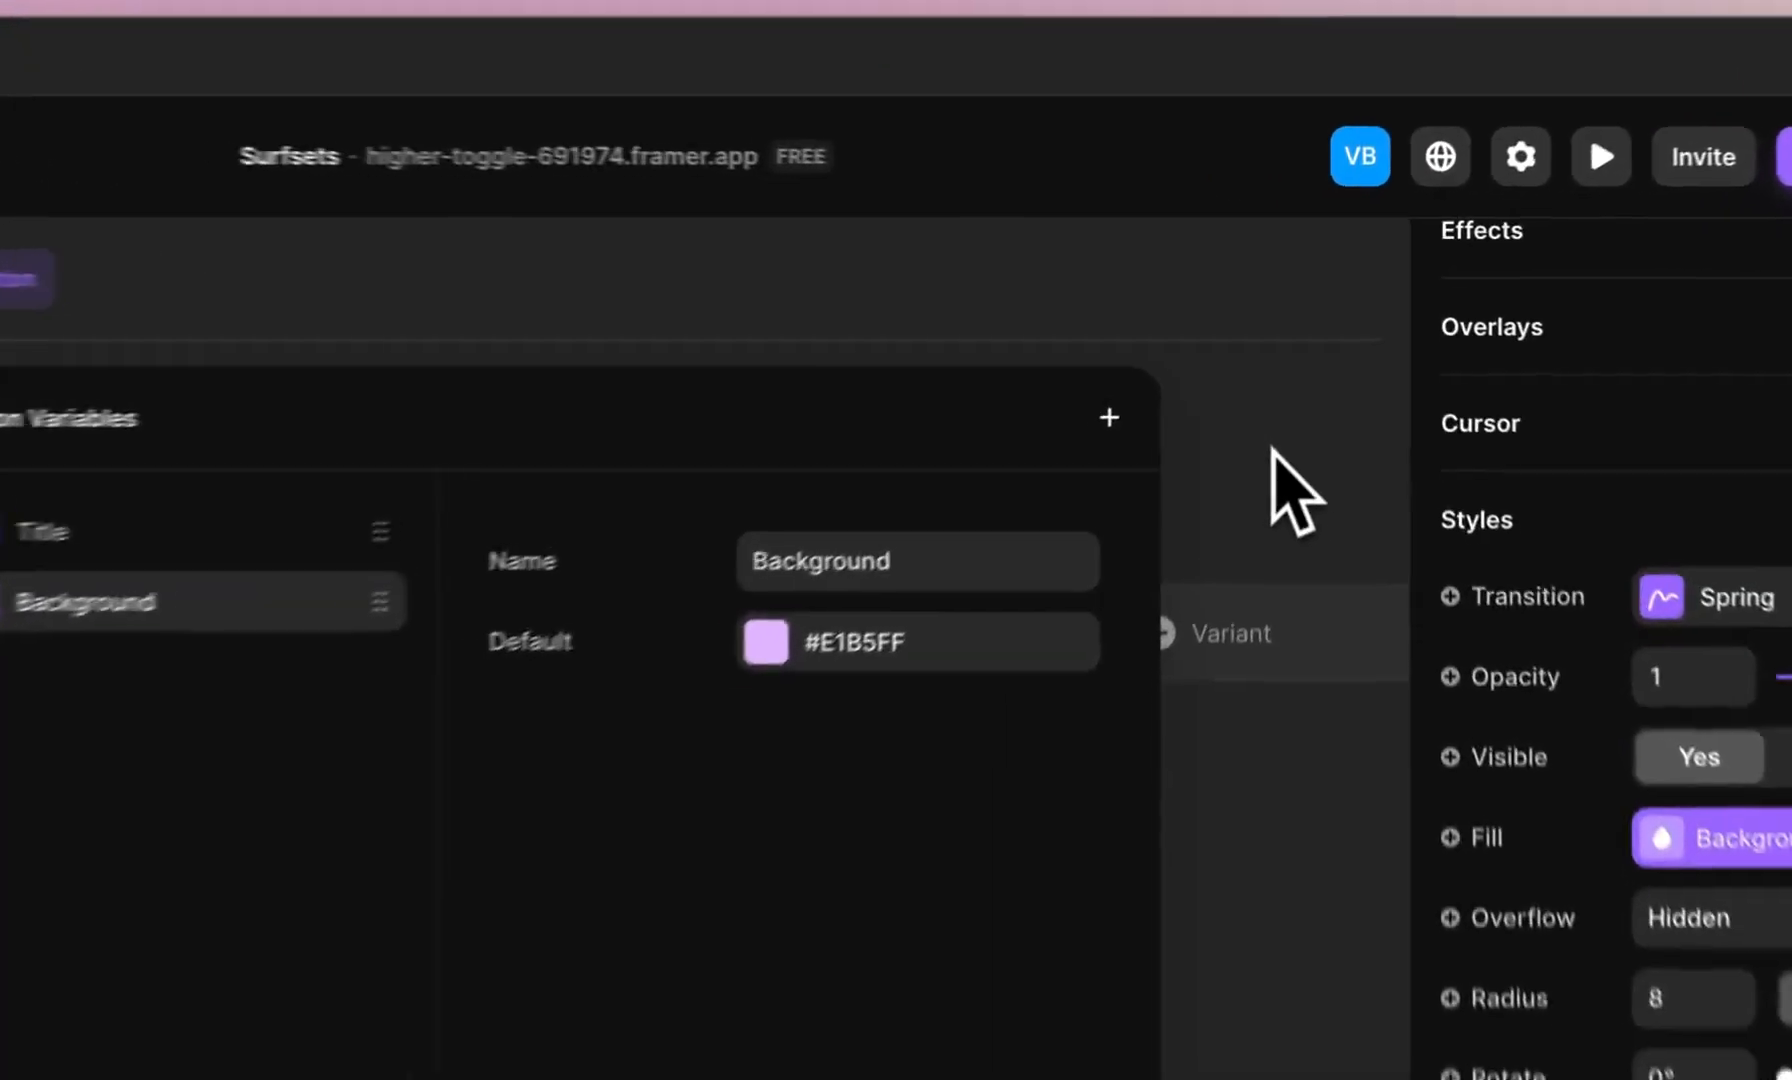
click(1304, 366)
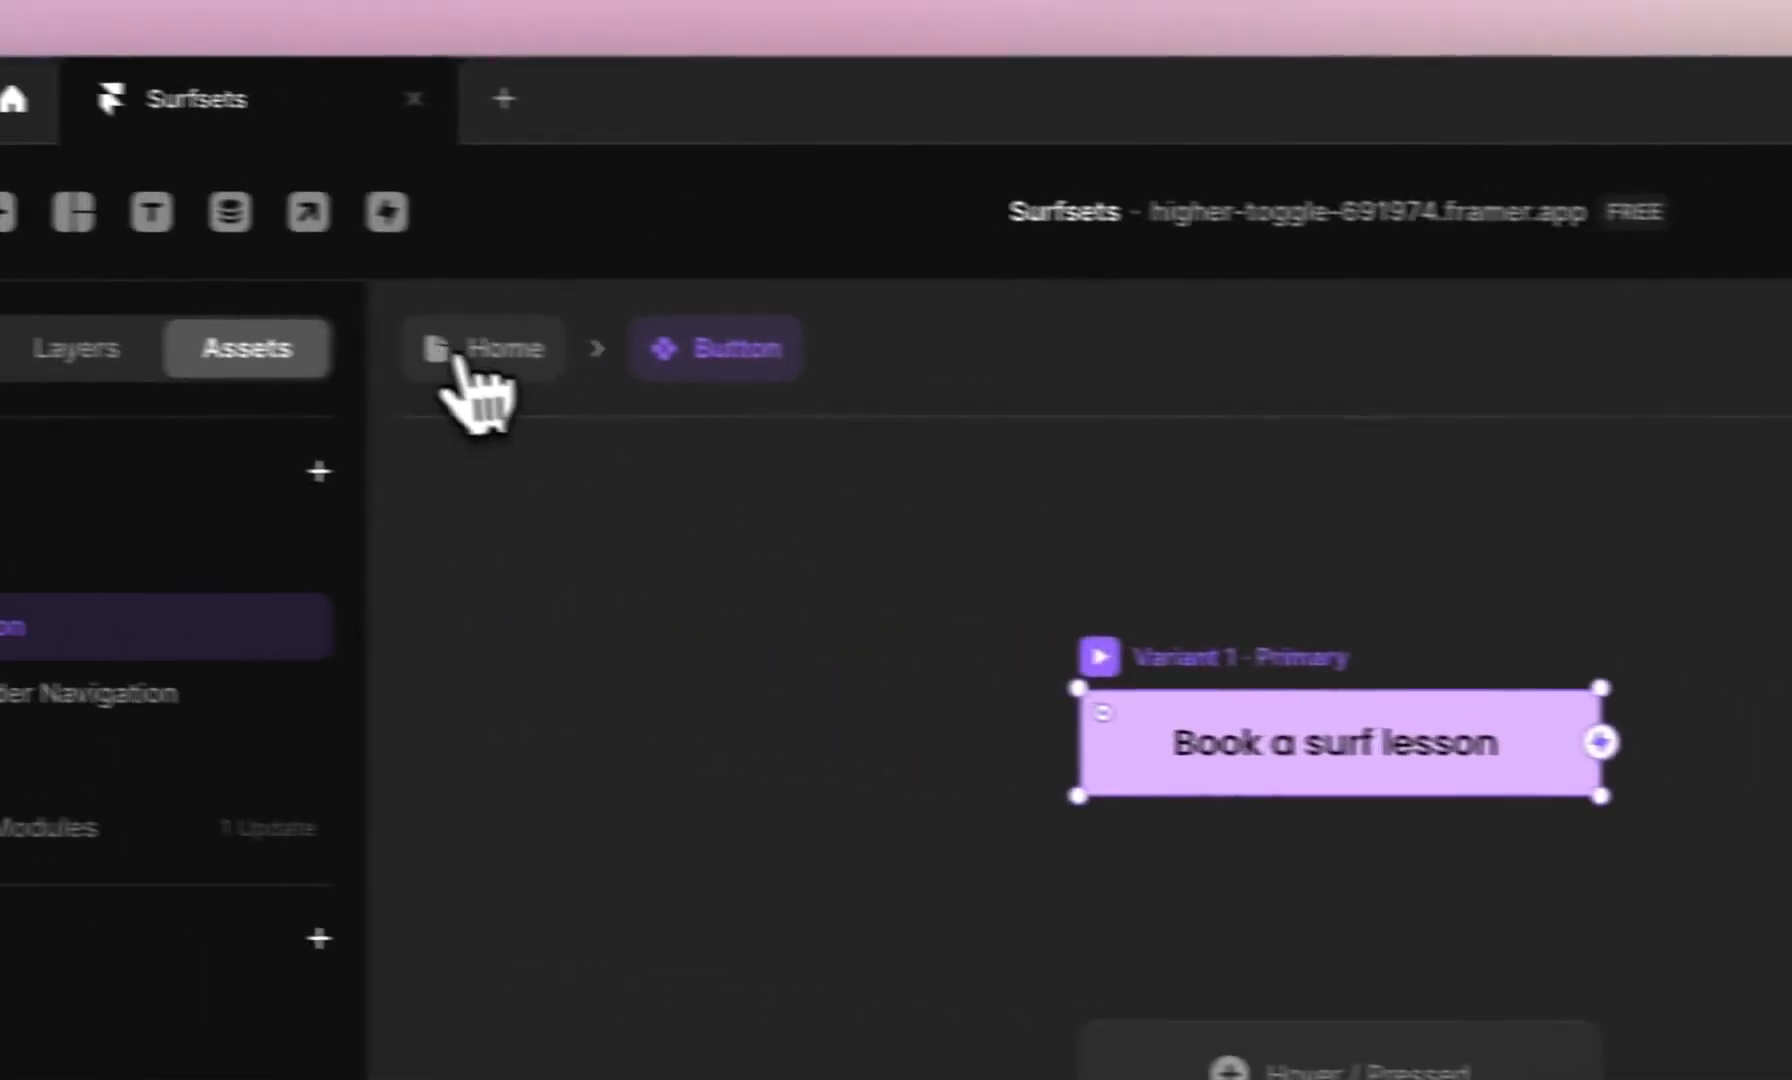
- Go back to the Home page and set the hero button instance's Background to white, #FFFFFF
click(476, 356)
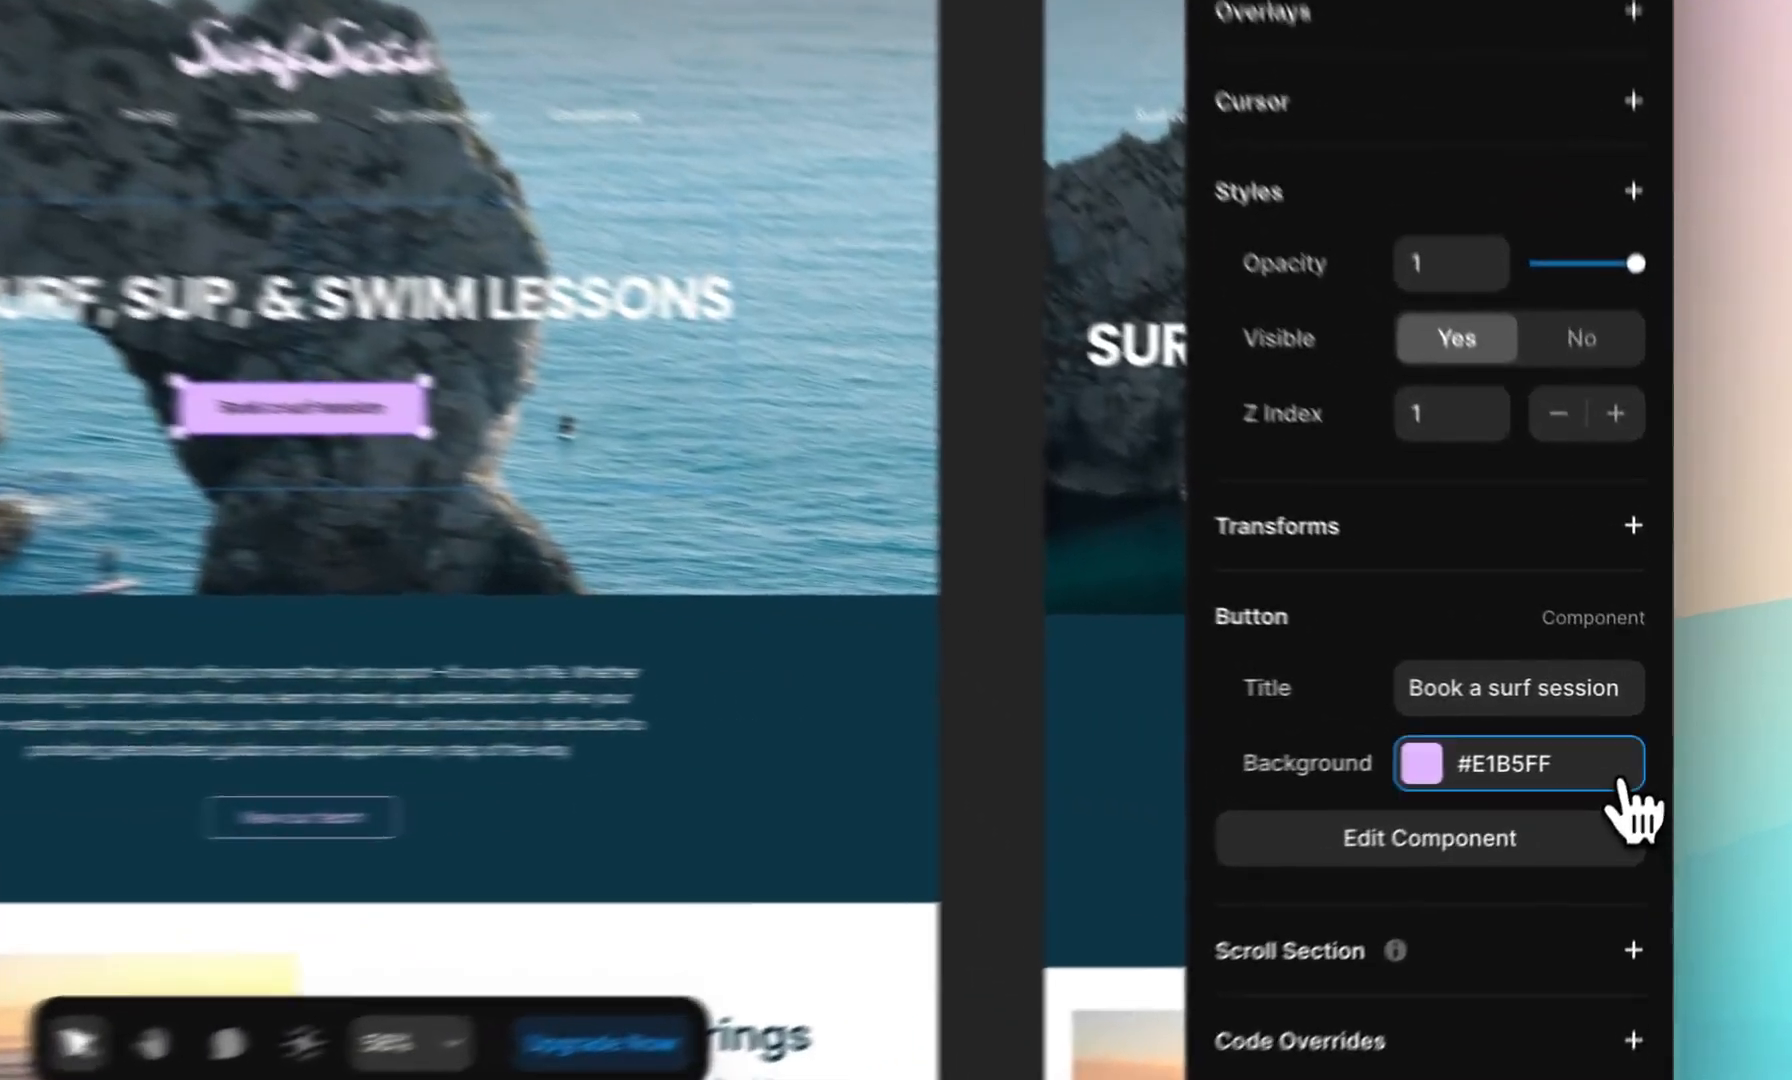
click(1630, 745)
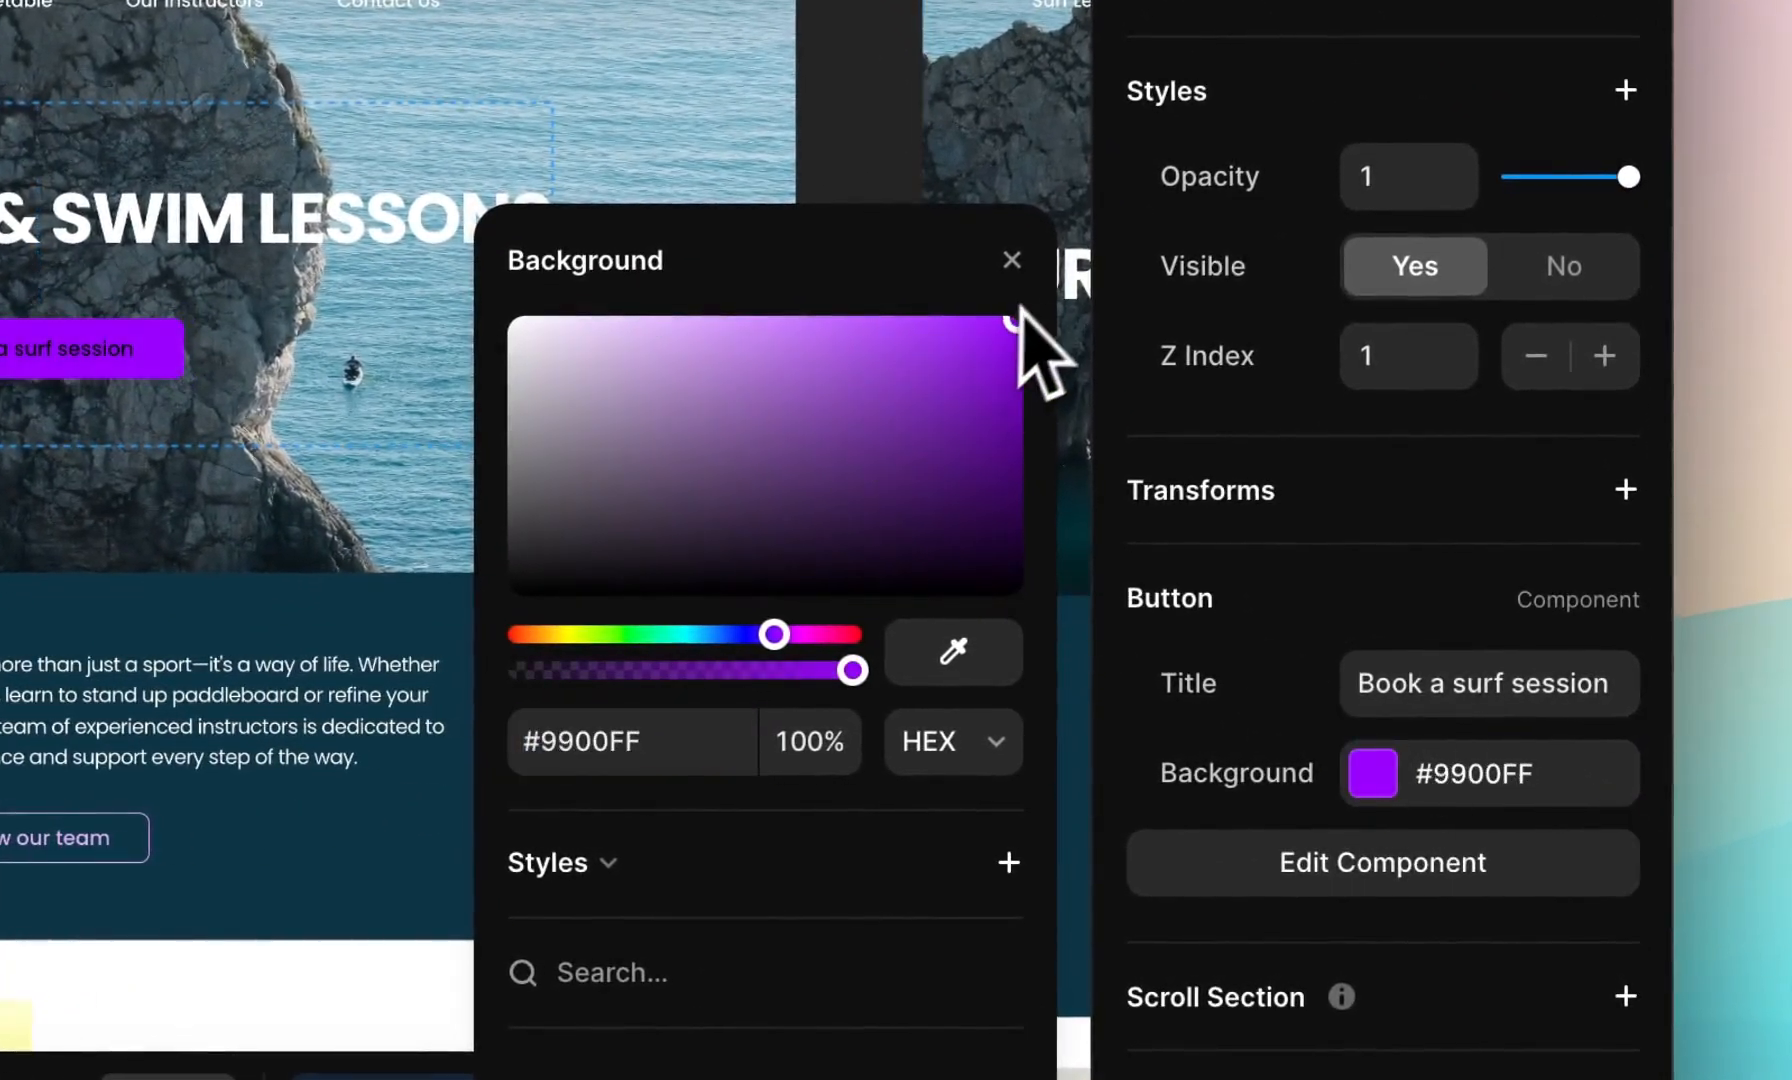
drag(895, 393, 423, 250)
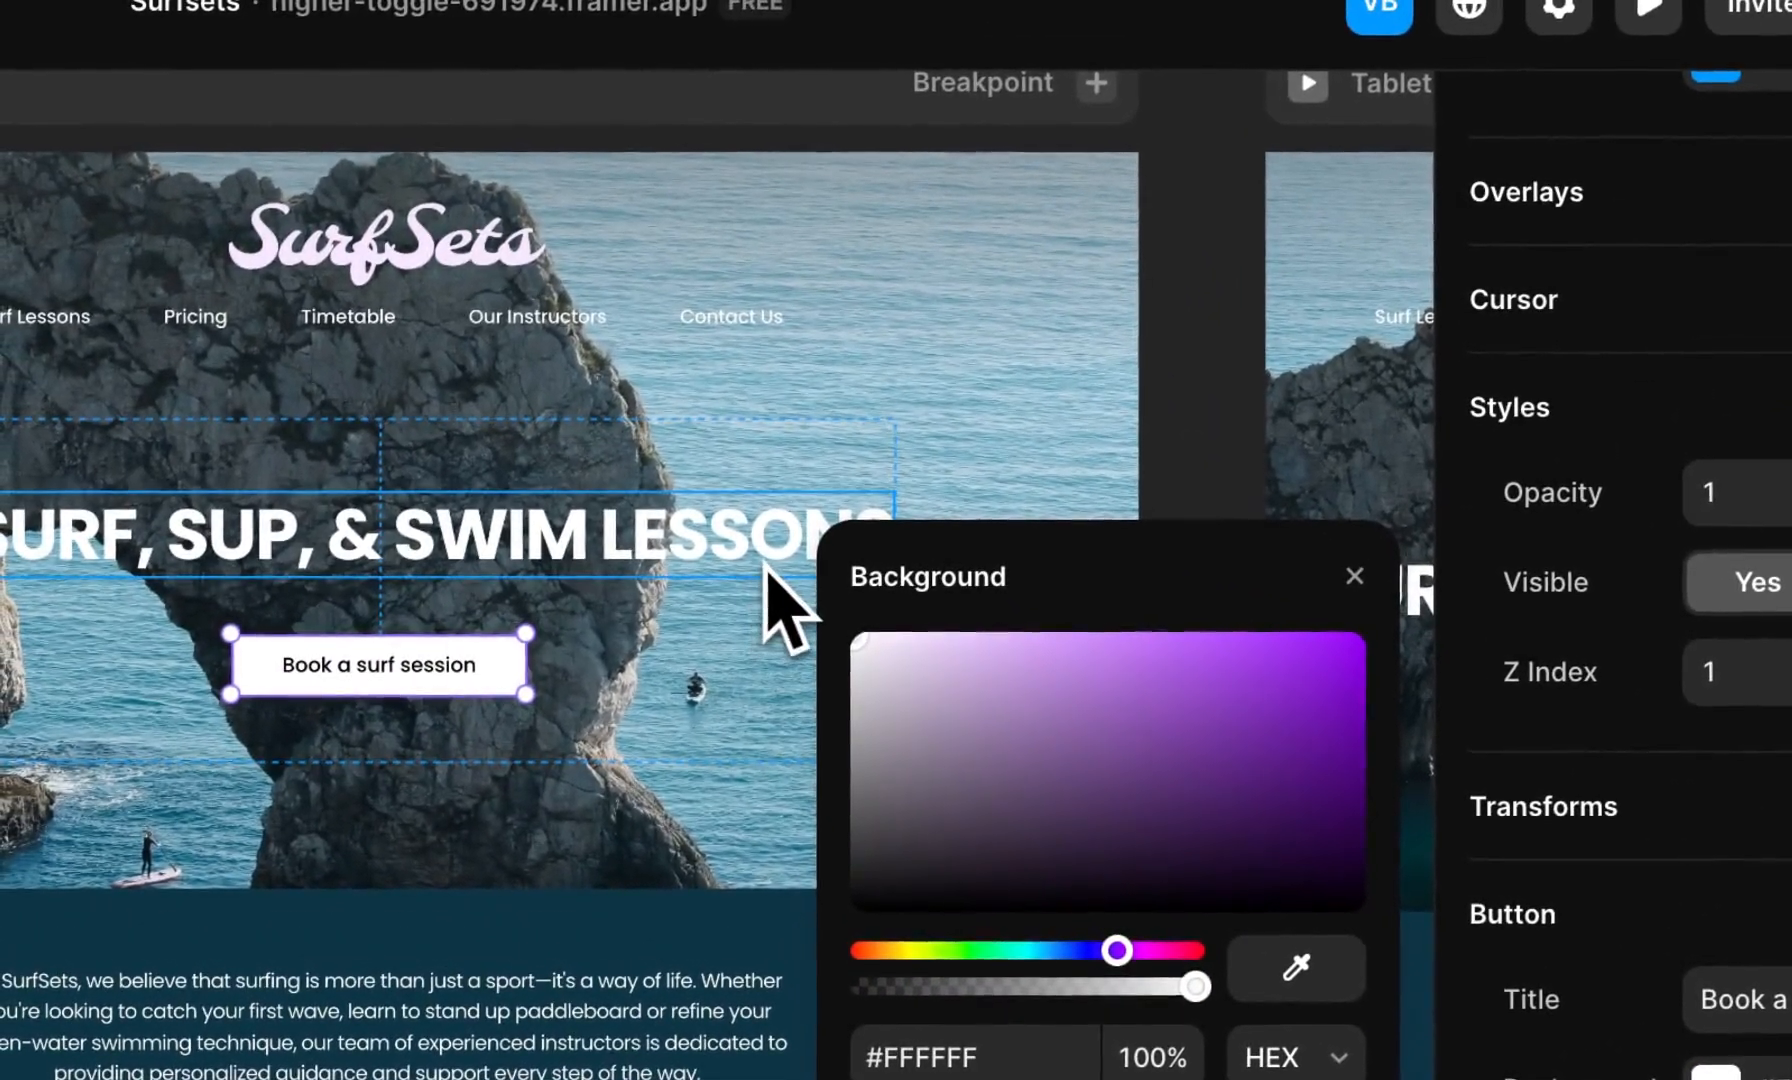
click(1197, 342)
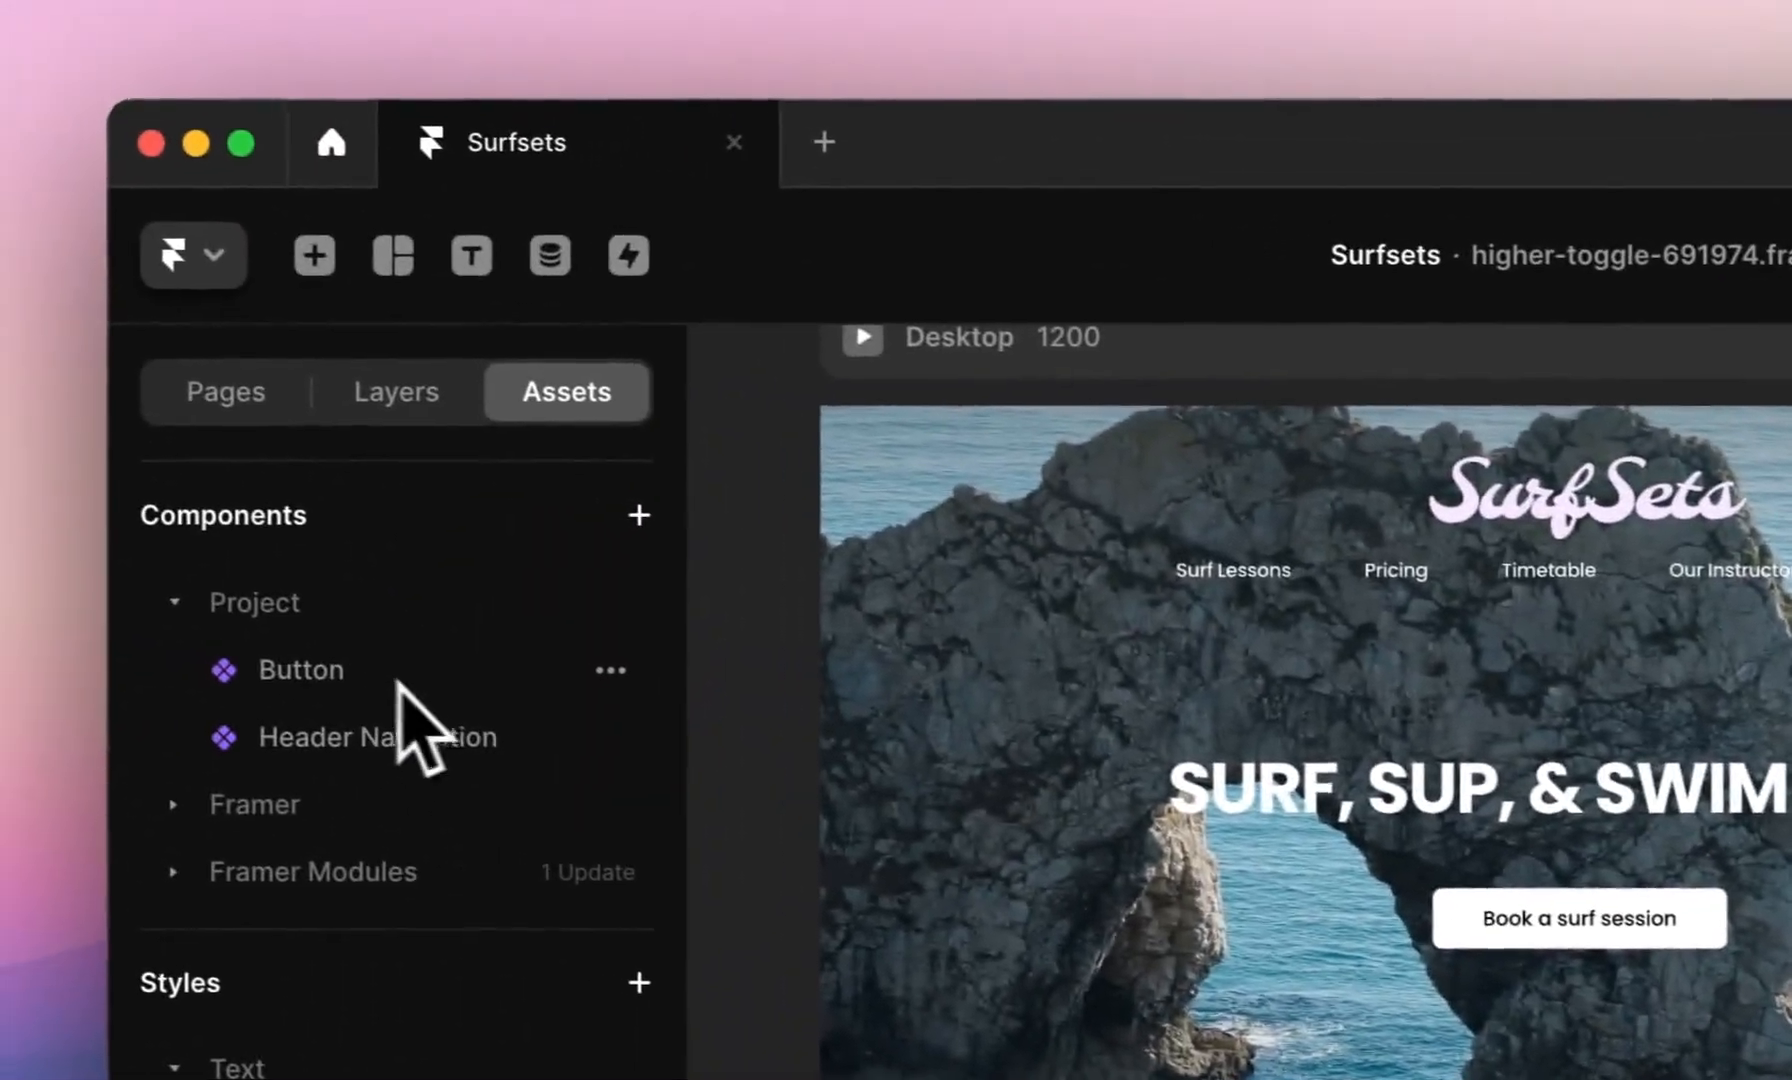
- Check the fill inside the Button component, then return to the Home page and inspect the hero button instance and other page buttons
double_click(400, 680)
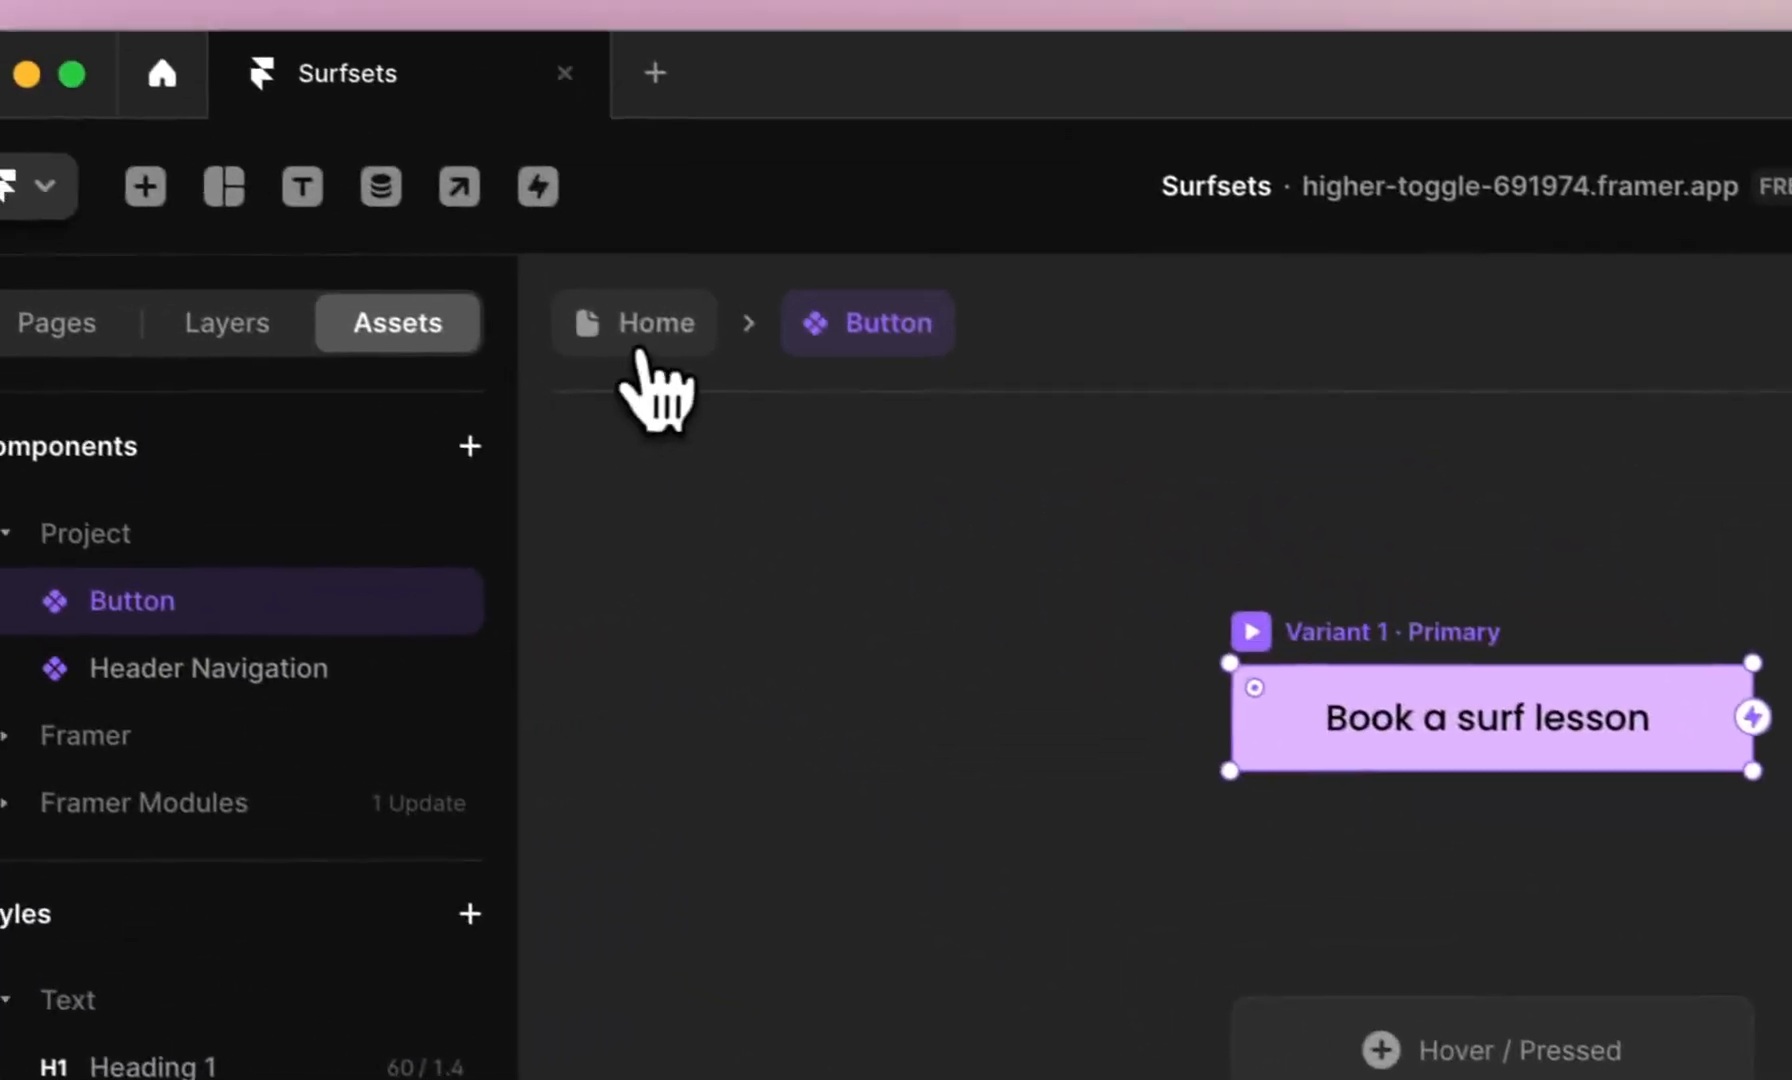
click(64, 14)
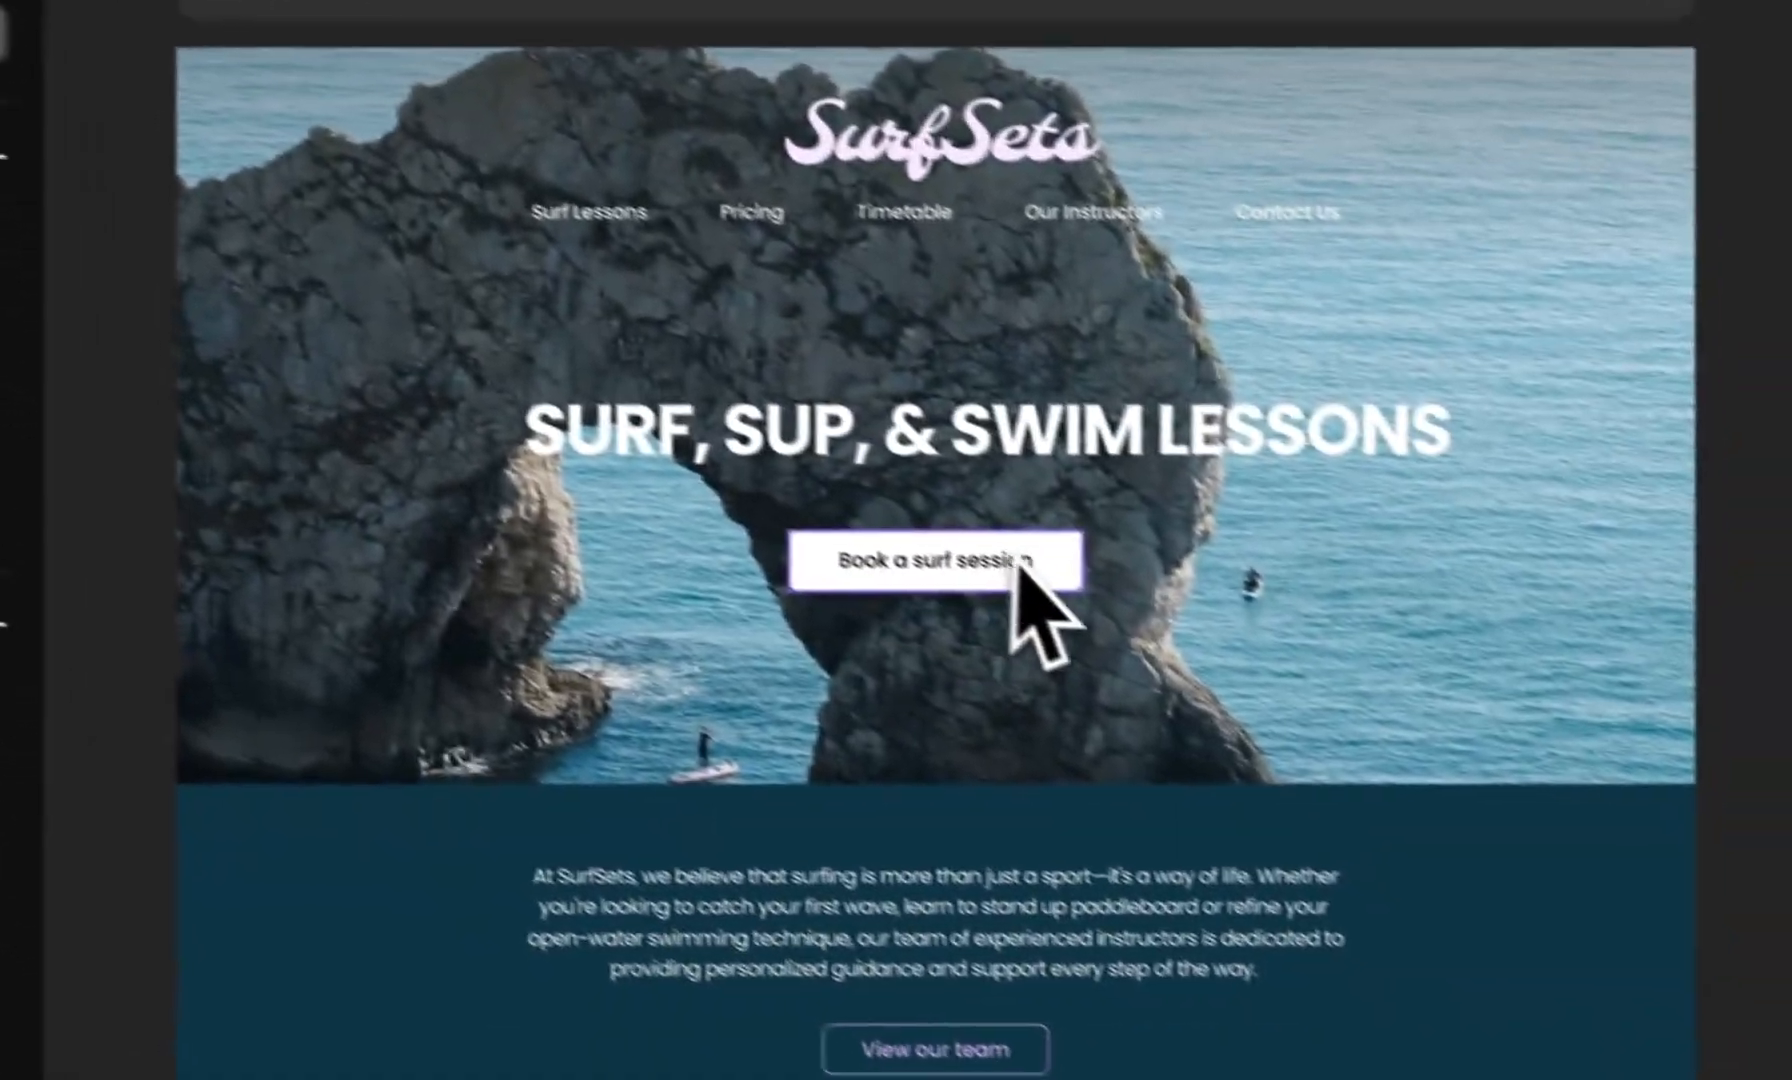
click(1018, 565)
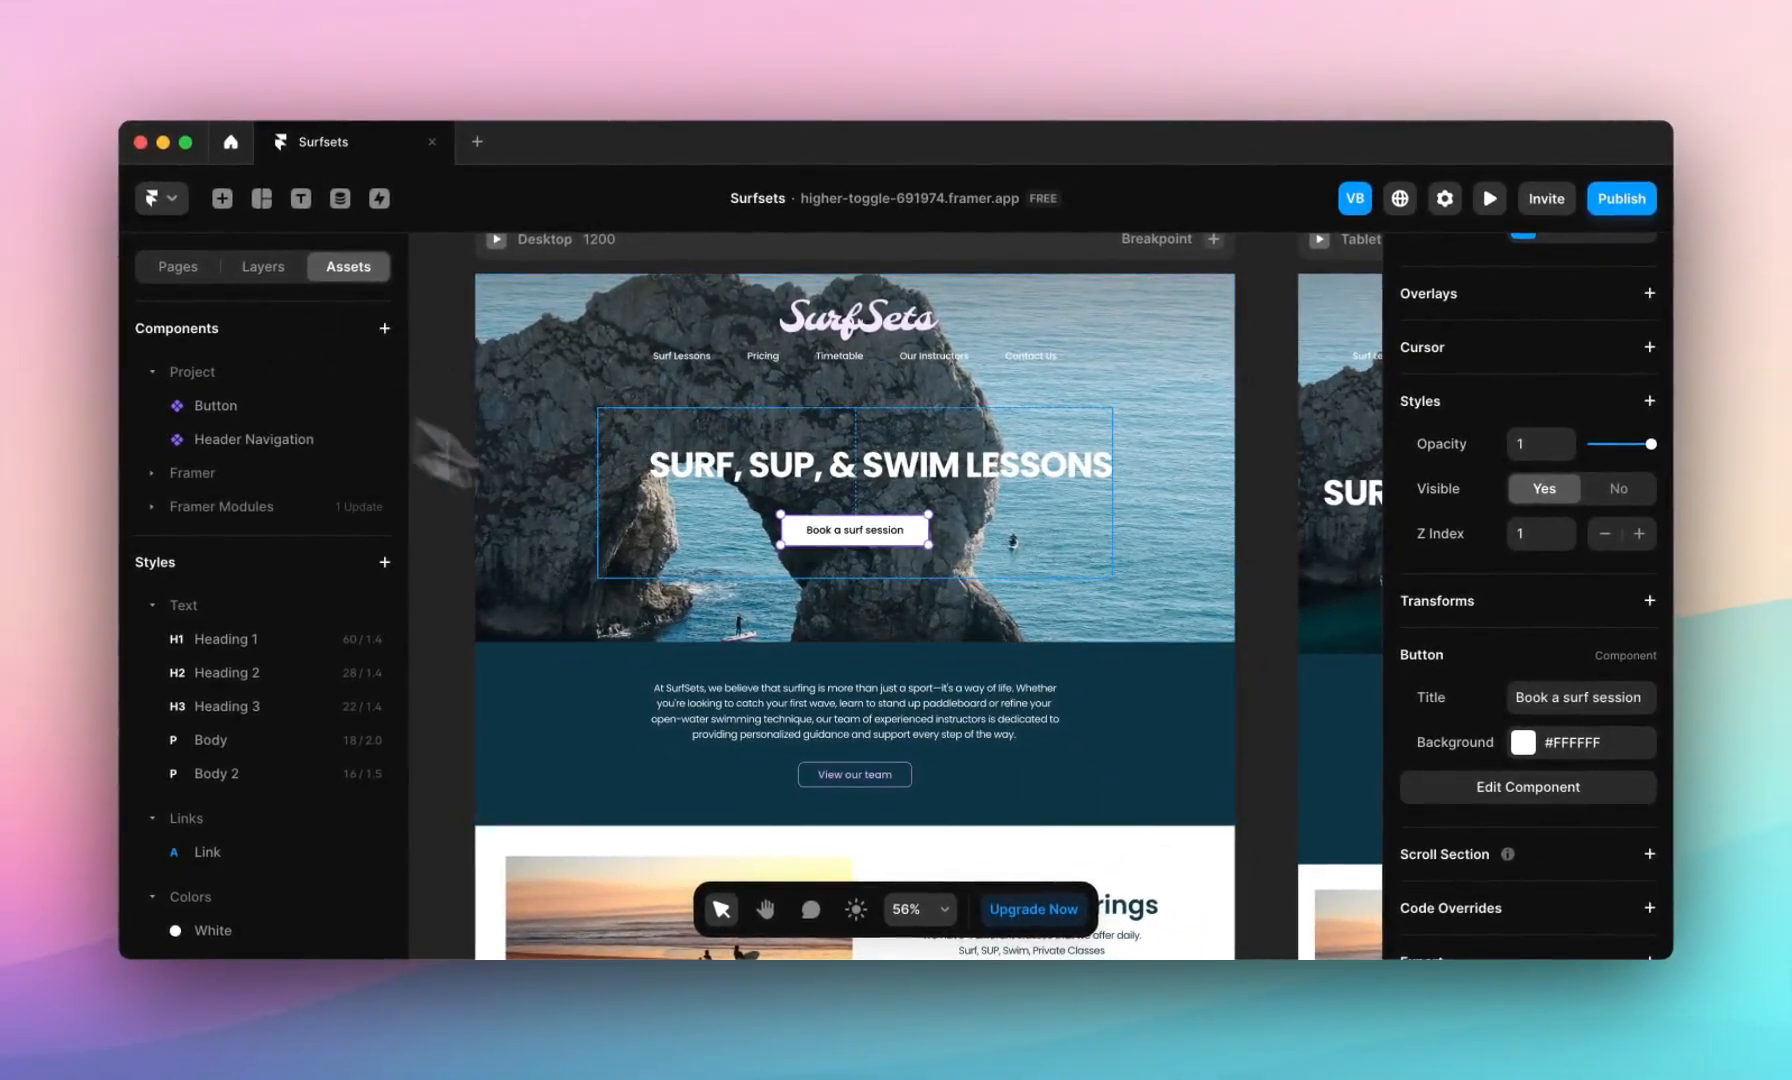
scroll(756, 535, down, 5)
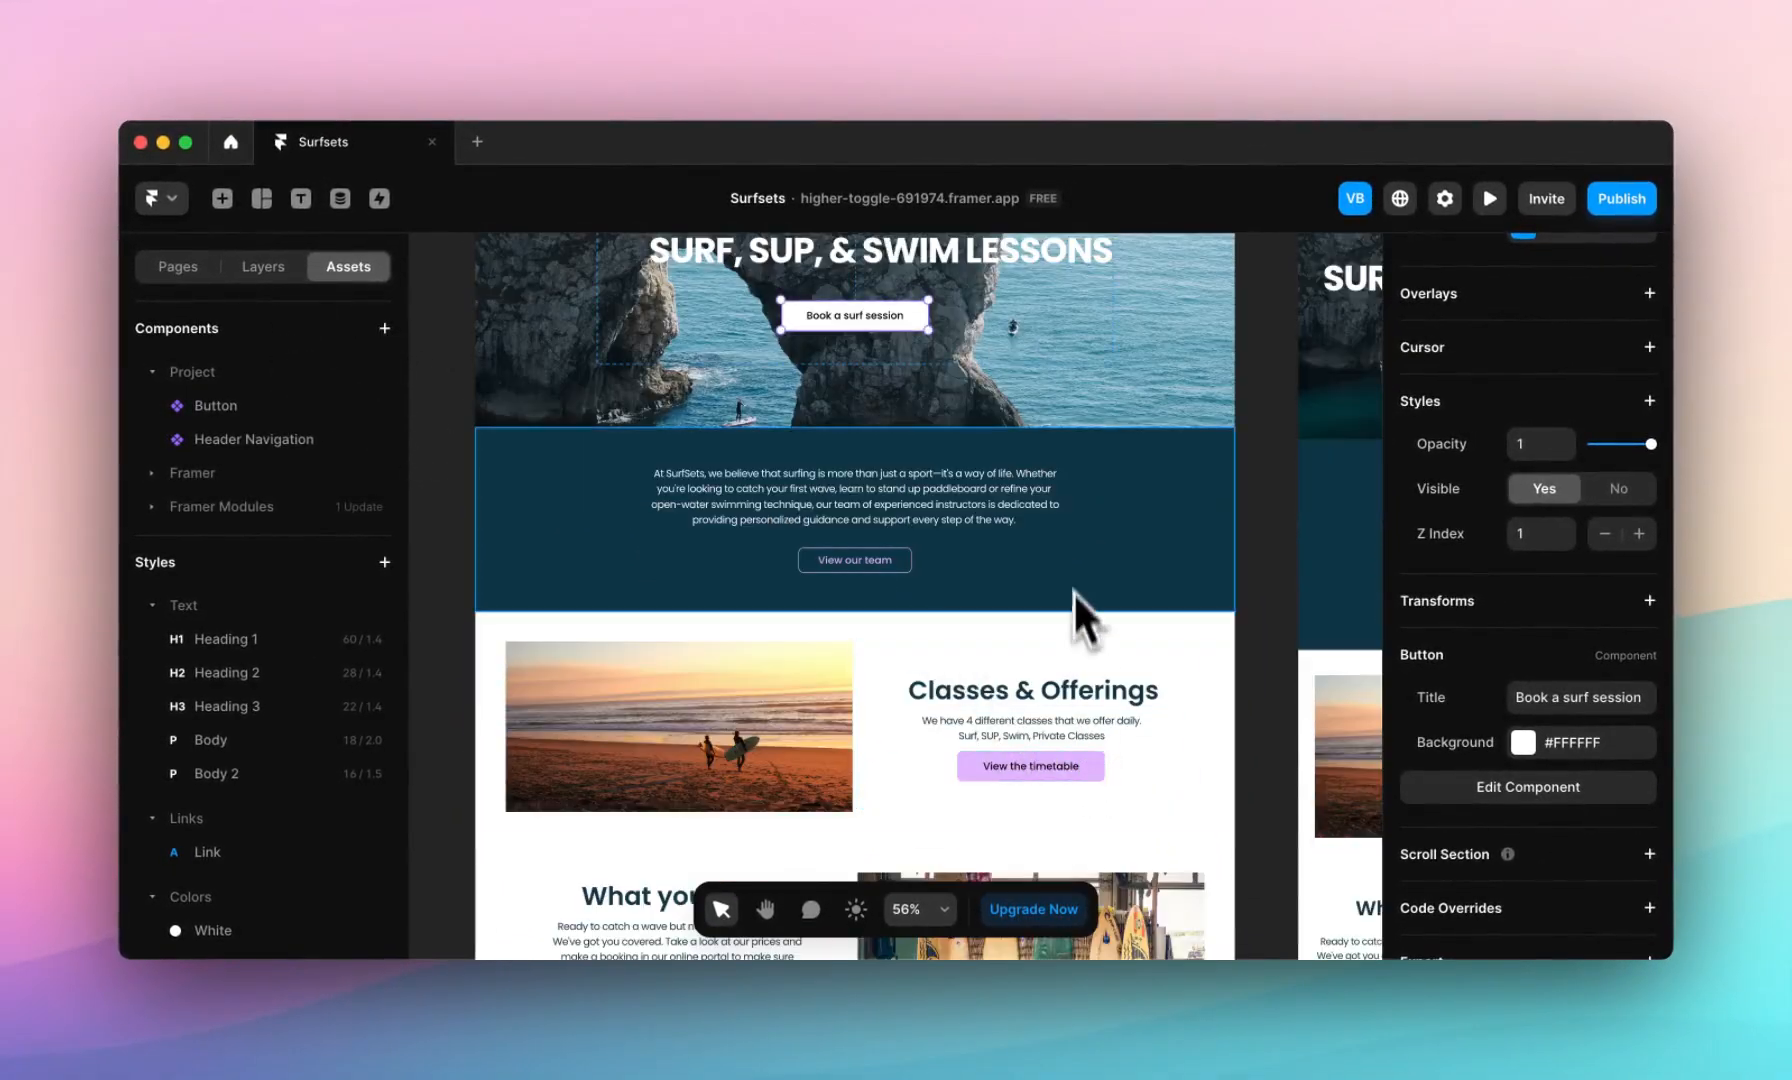
scroll(1072, 591, up, 5)
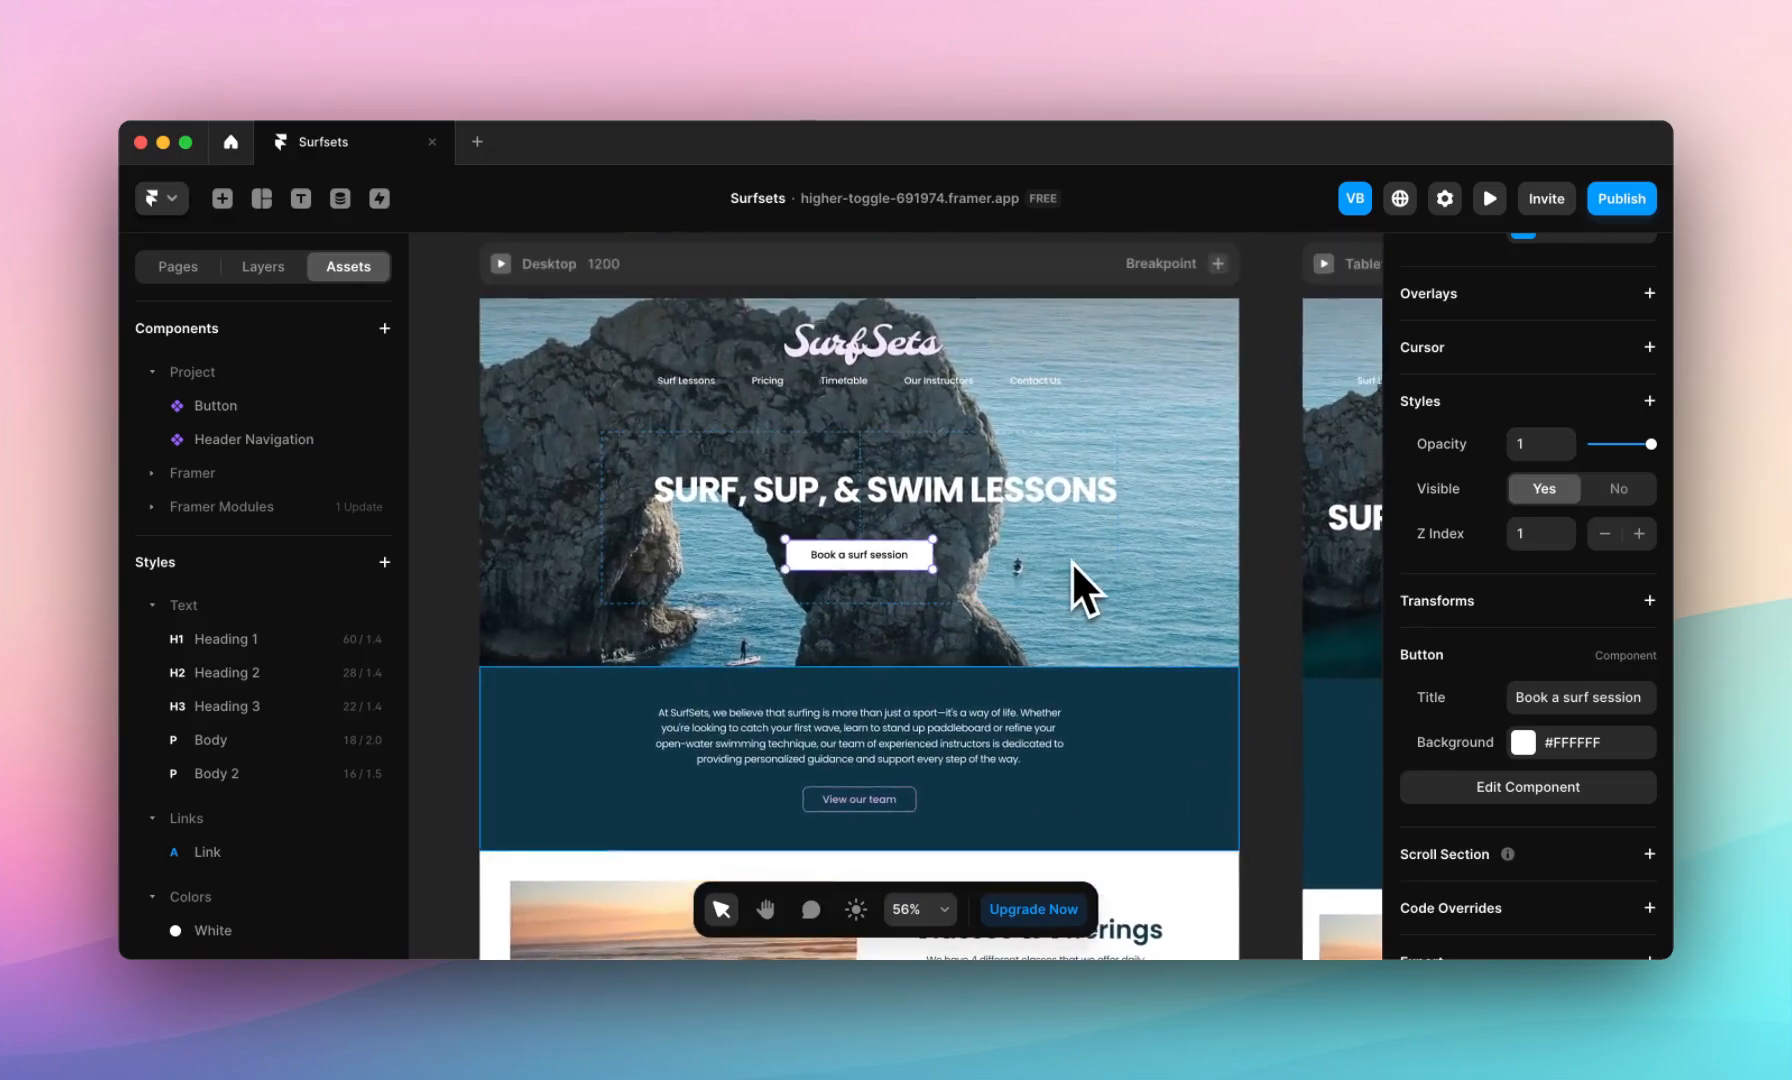